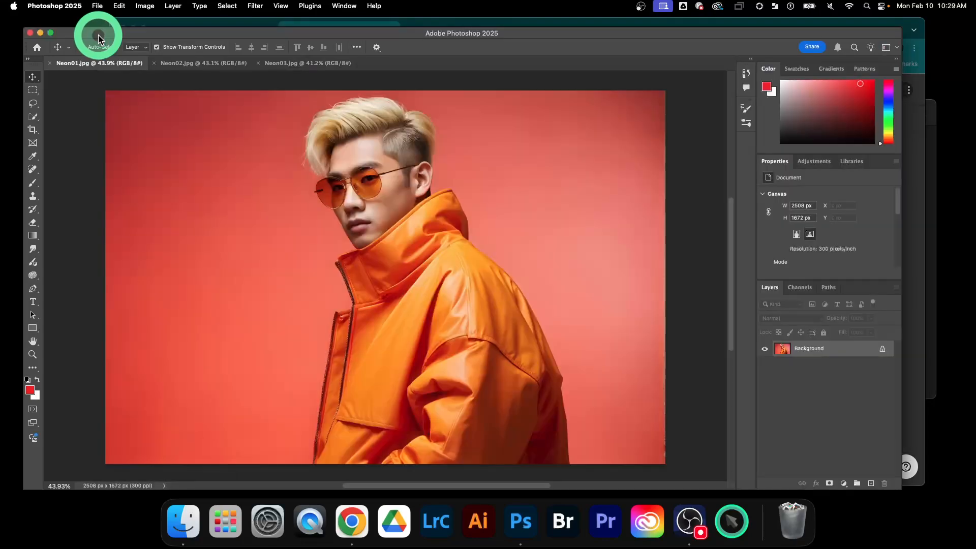
Switch to Chrome to review the neon light example in the U527 assignment, and return to Photoshop
click(349, 23)
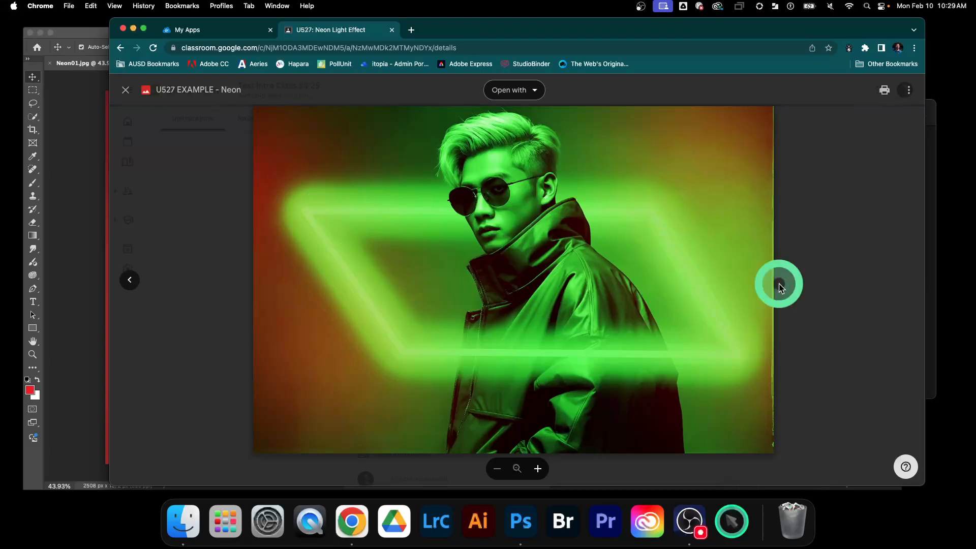
click(841, 305)
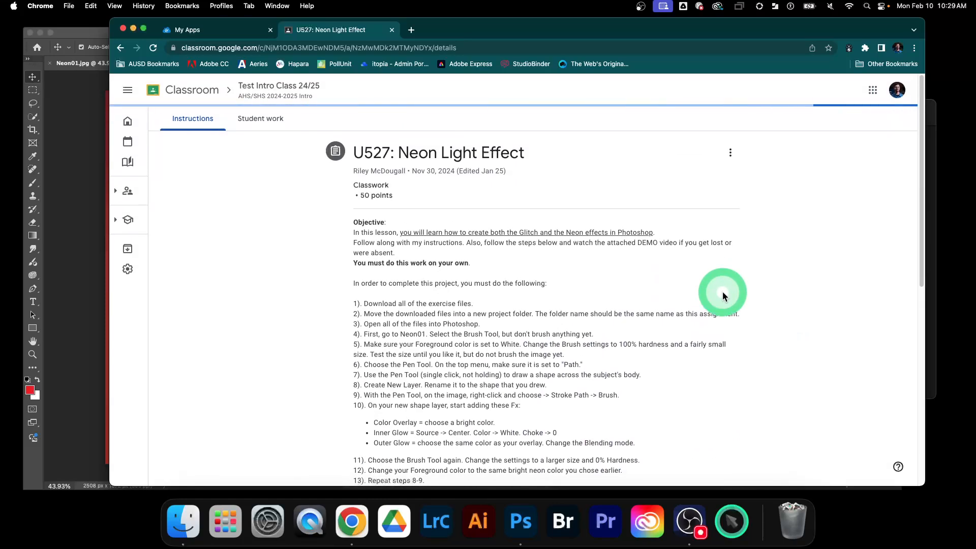
click(99, 38)
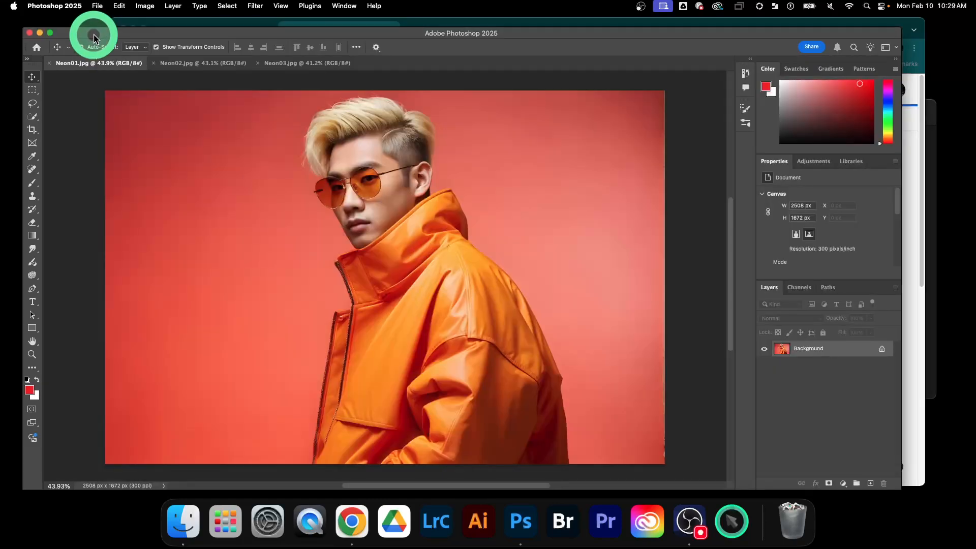
Look through the open Neon02 and Neon03 images and return to Neon01
click(188, 63)
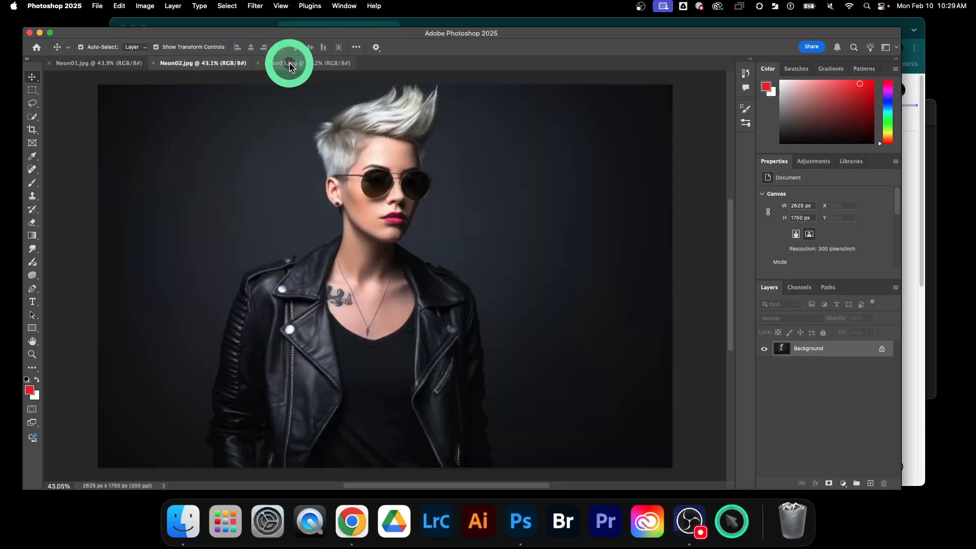
click(290, 63)
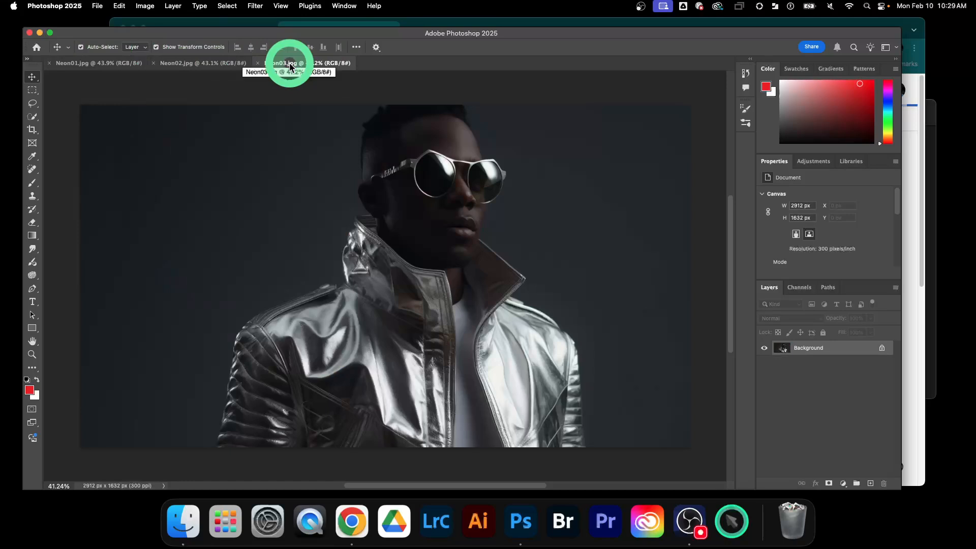
click(171, 66)
click(112, 68)
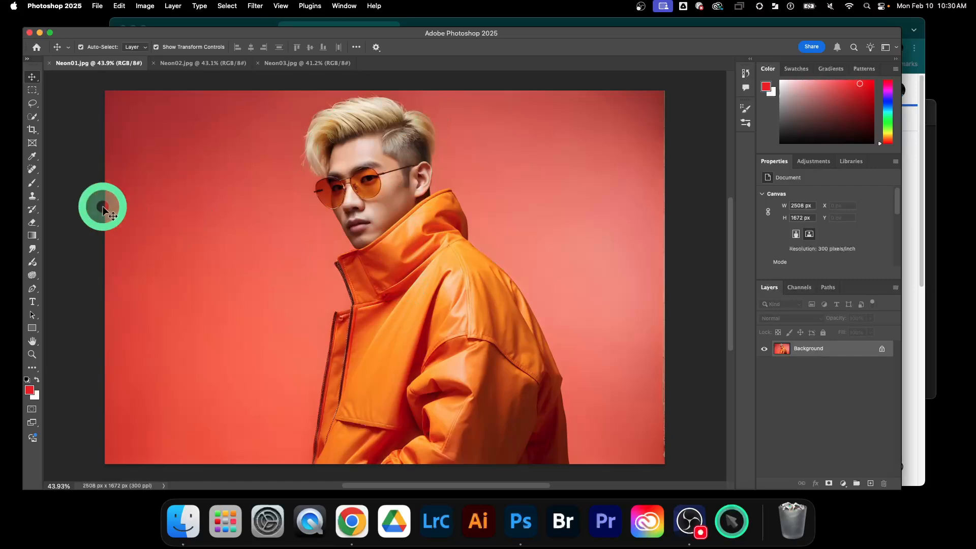
Set up the Brush tool with the Soft Round preset from General Brushes at 100% hardness
click(31, 185)
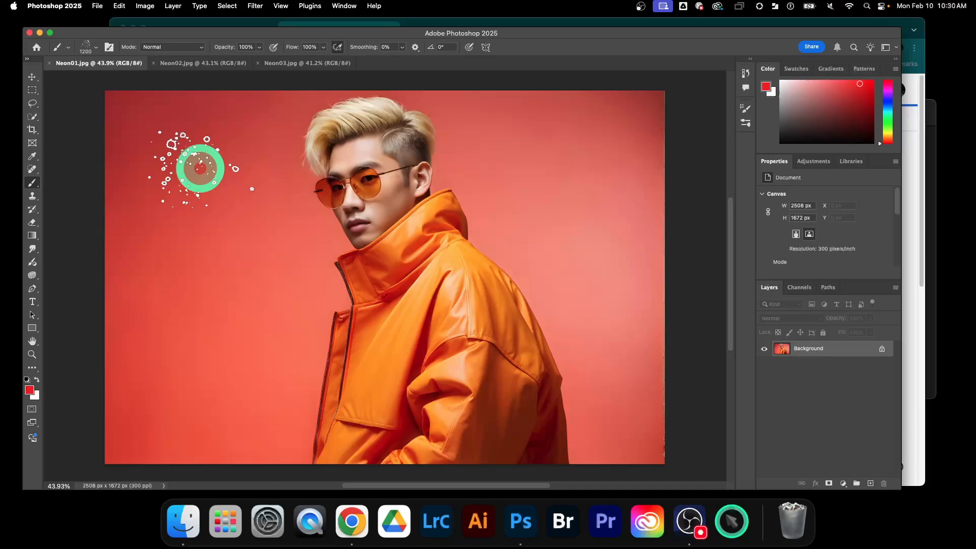
click(97, 51)
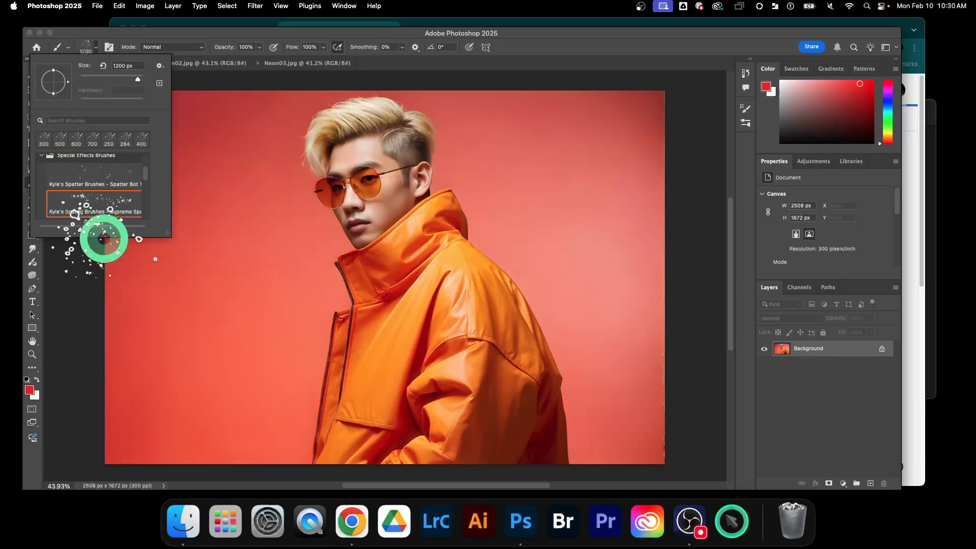
scroll(95, 202, up, 3)
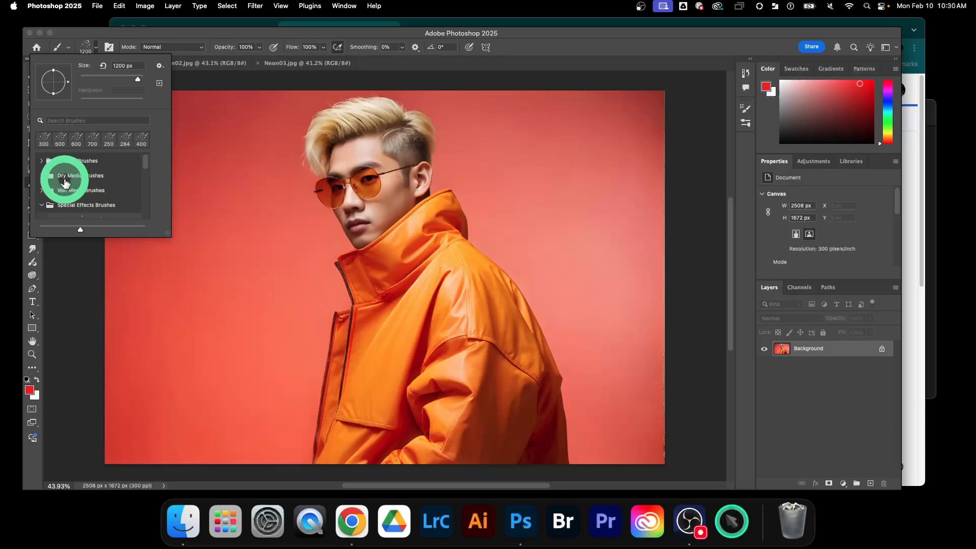
click(42, 163)
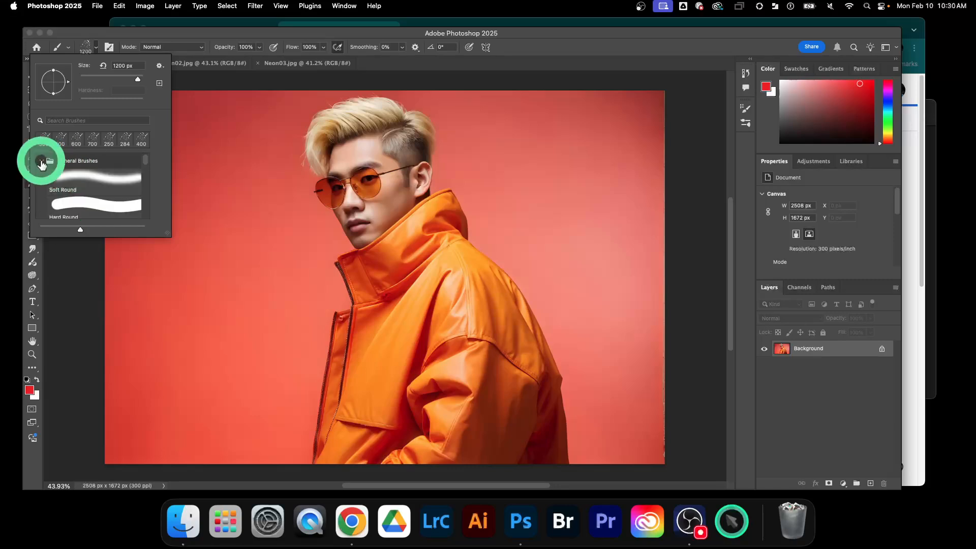
click(76, 202)
click(143, 103)
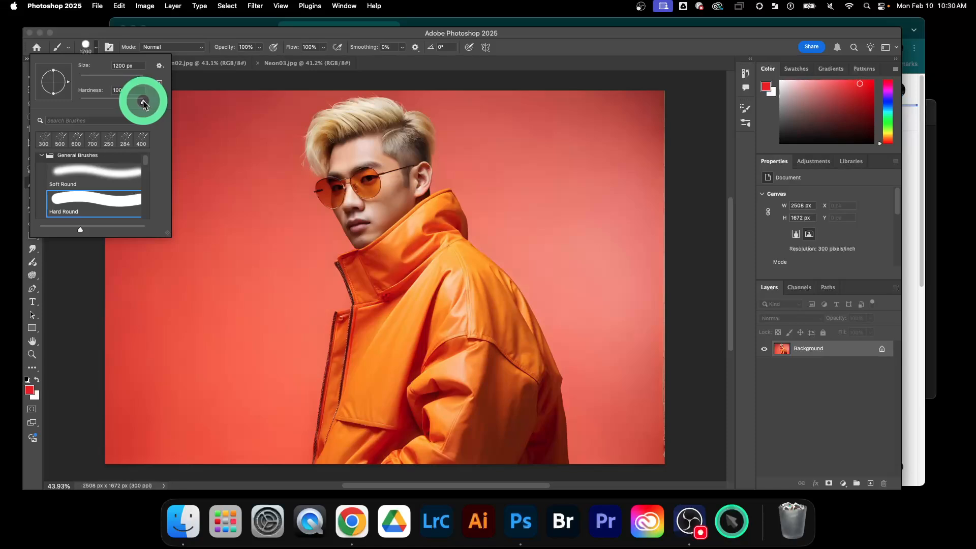
click(83, 168)
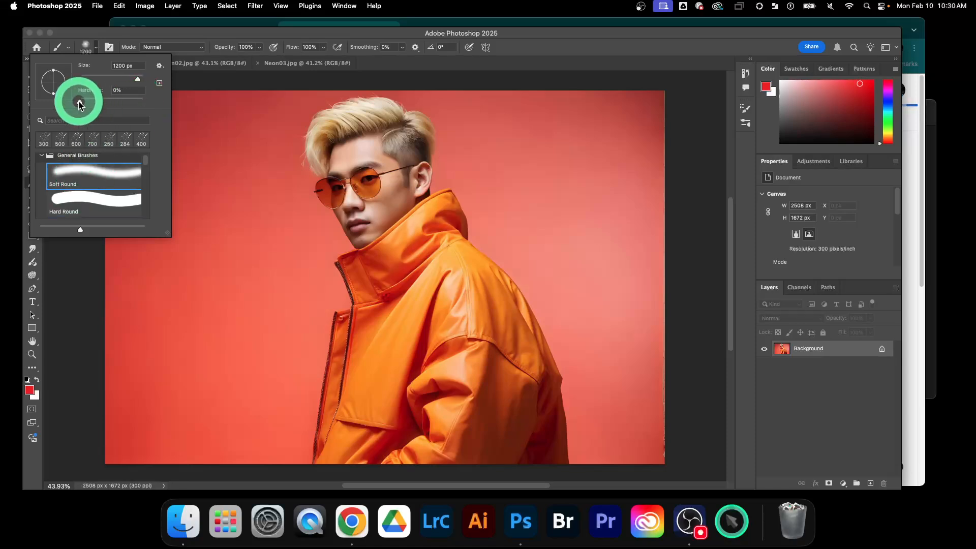
drag(81, 104, 144, 97)
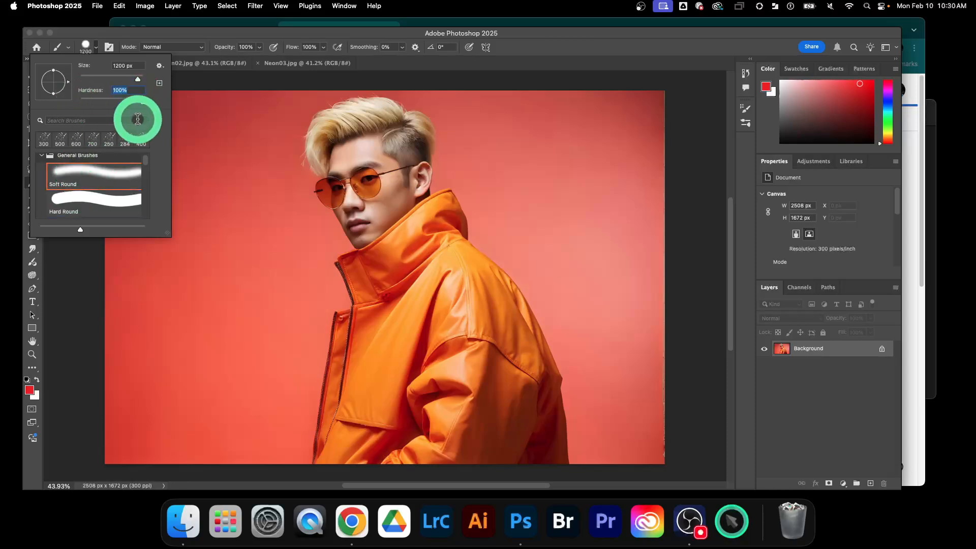
click(227, 39)
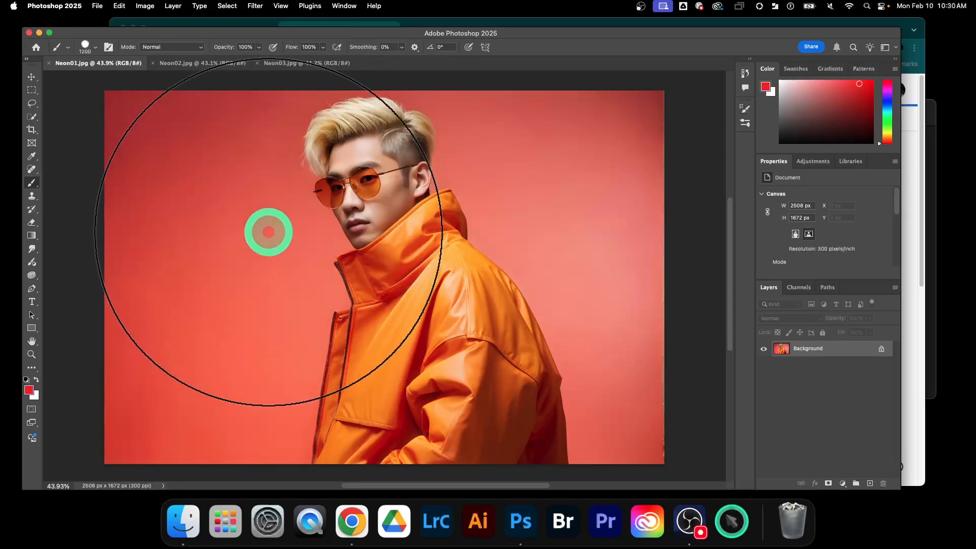
Reduce the brush size to 25 px and set the foreground color to white with black as background
key(bracketleft)
key(bracketleft)
key(bracketleft)
key(bracketleft)
key(bracketleft)
key(bracketleft)
key(bracketleft)
key(bracketleft)
key(bracketleft)
key(bracketleft)
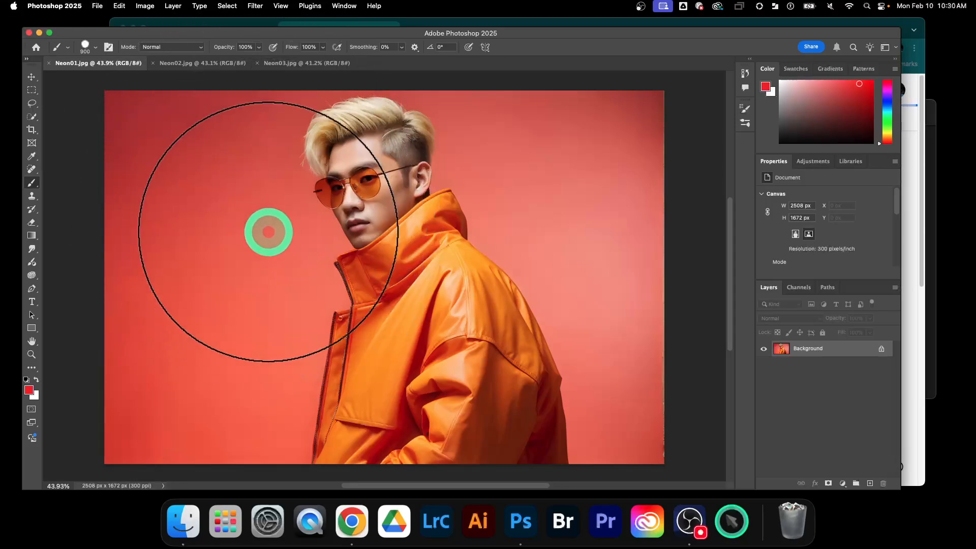
key(bracketleft)
key(bracketleft)
key(bracketleft)
key(bracketleft)
key(bracketleft)
key(bracketleft)
key(bracketleft)
key(bracketleft)
key(bracketleft)
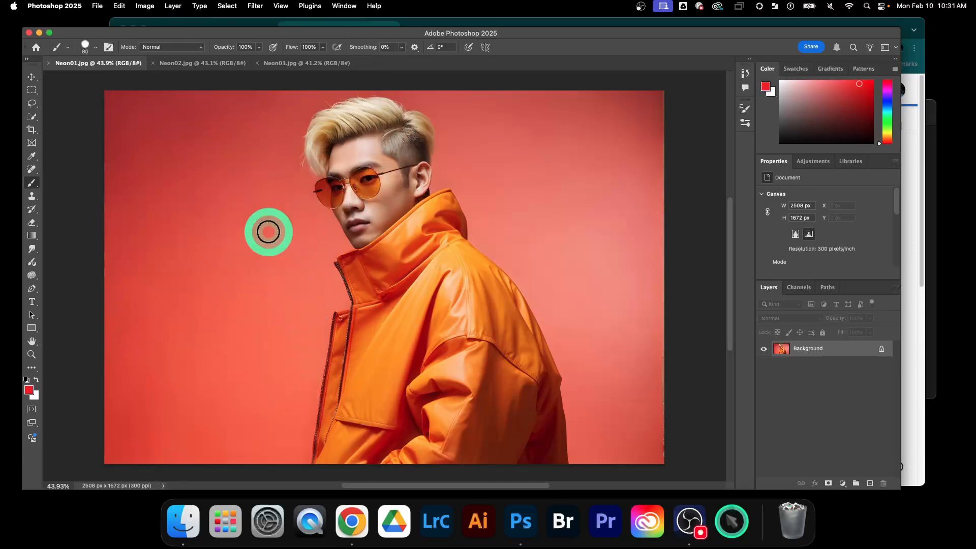
key(bracketleft)
key(bracketleft)
key(bracketleft)
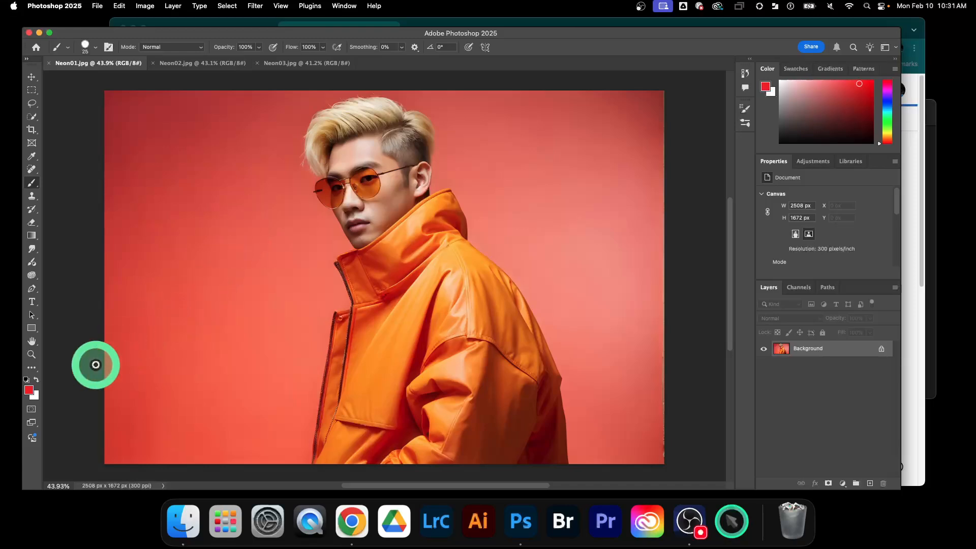
click(26, 381)
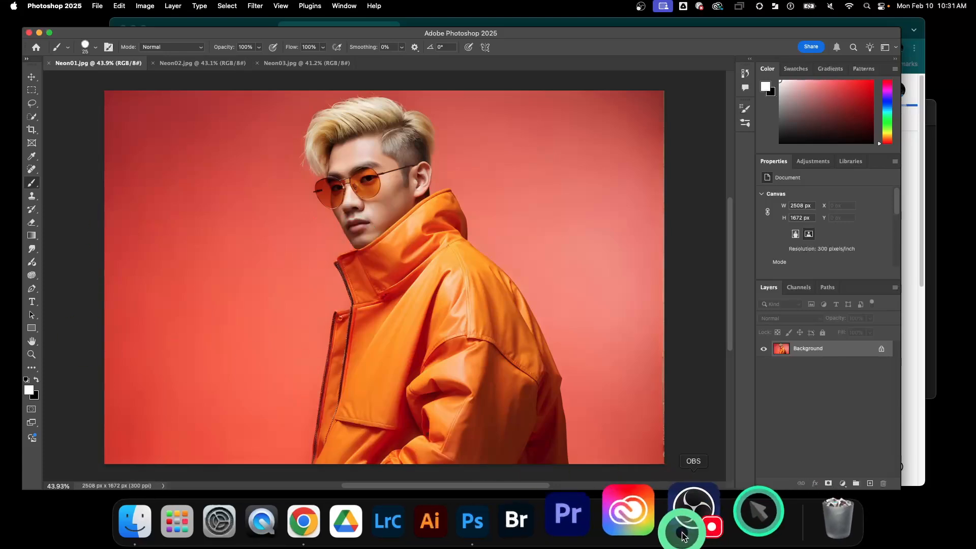
Add a new empty layer above the Background in Neon01
click(572, 493)
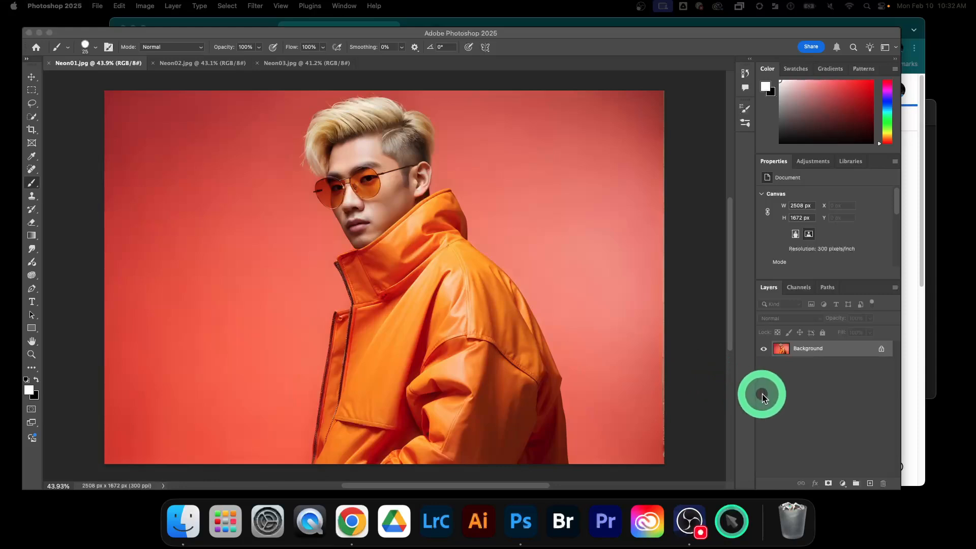
click(852, 456)
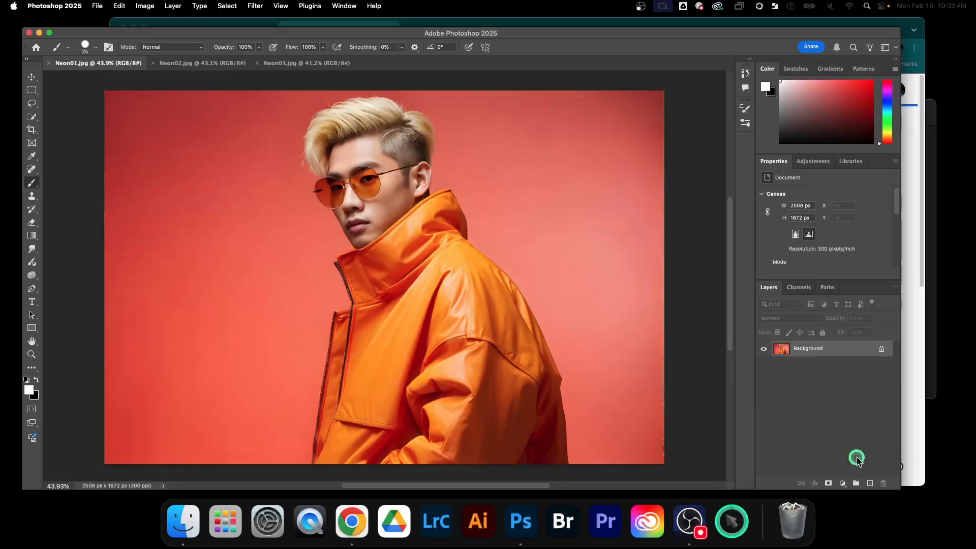
click(870, 484)
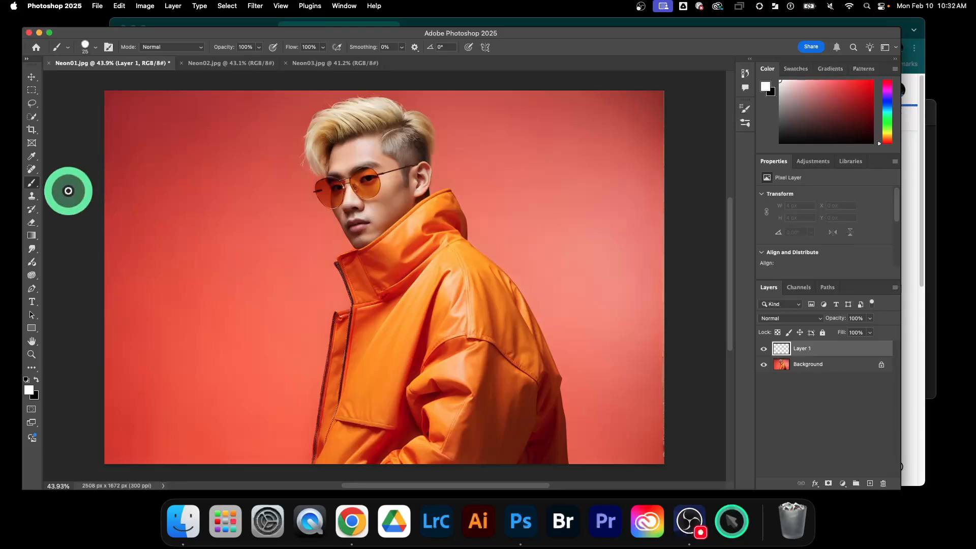
With the Pen tool in Path mode, draw a closed slanted four-cornered path across the subject, about 1840 by 675 px
click(33, 290)
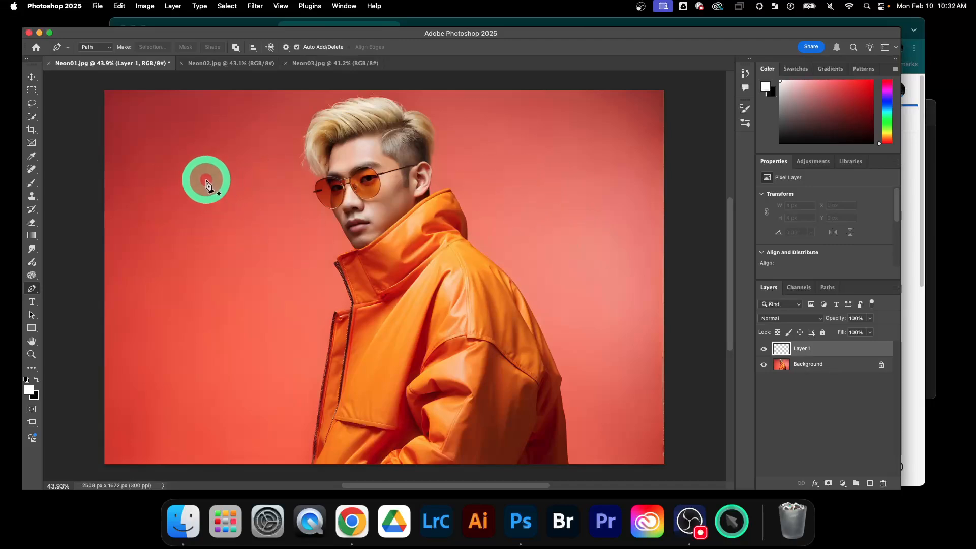
click(202, 180)
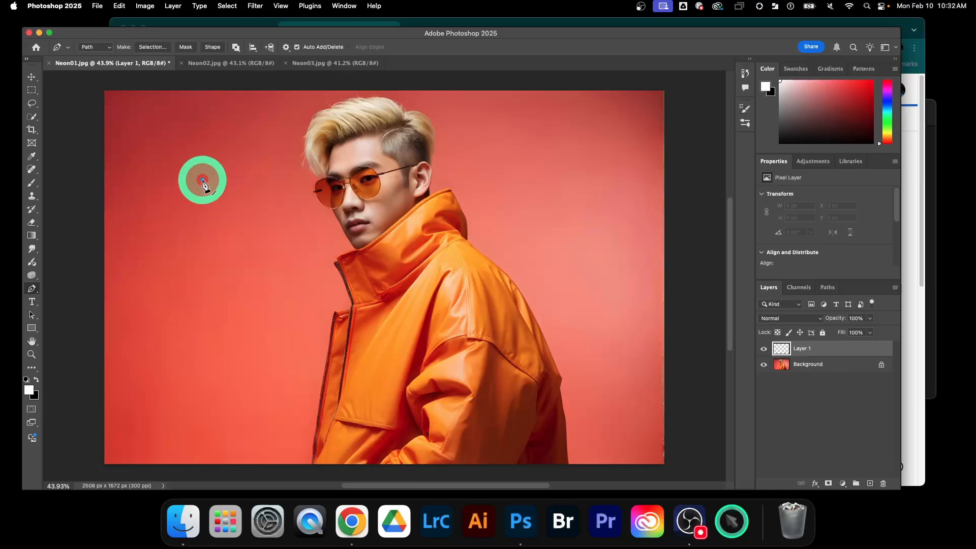
click(543, 176)
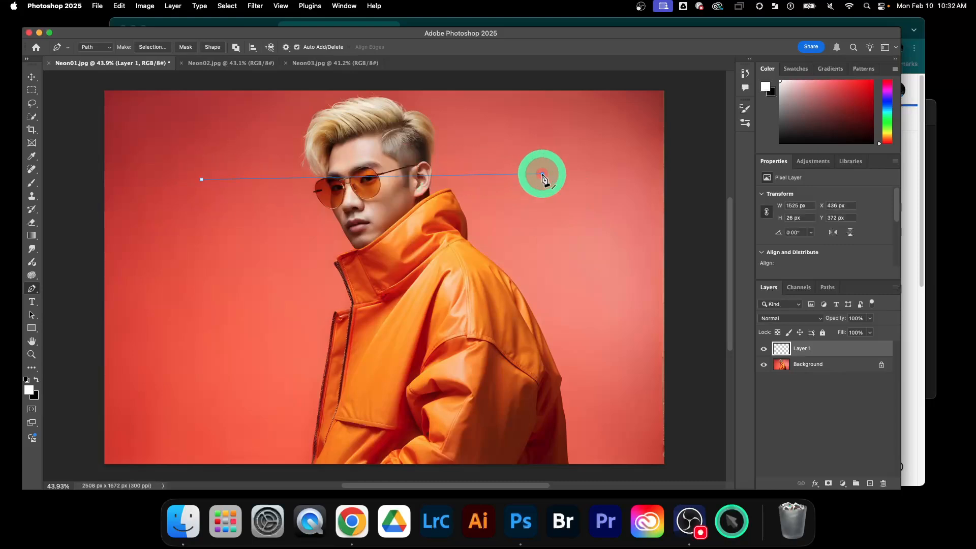
click(613, 324)
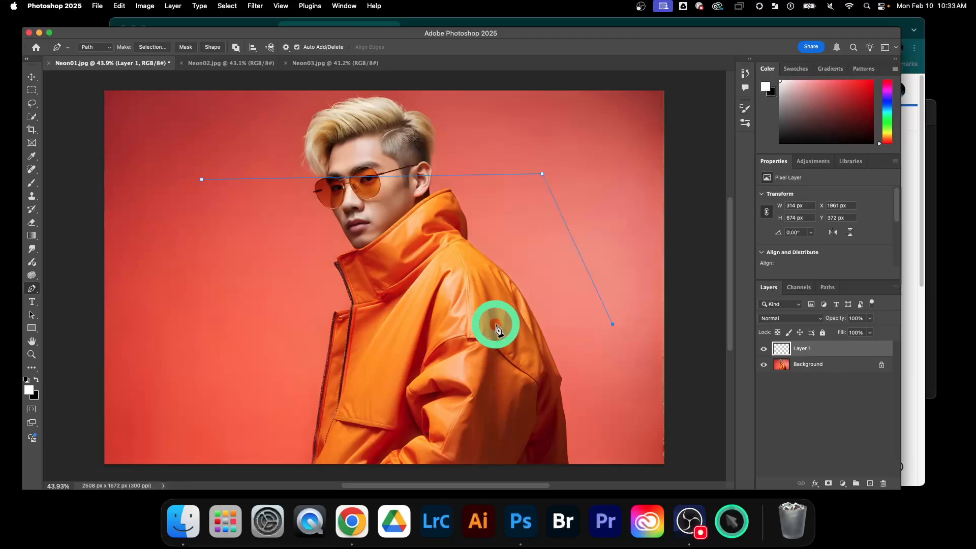
click(258, 324)
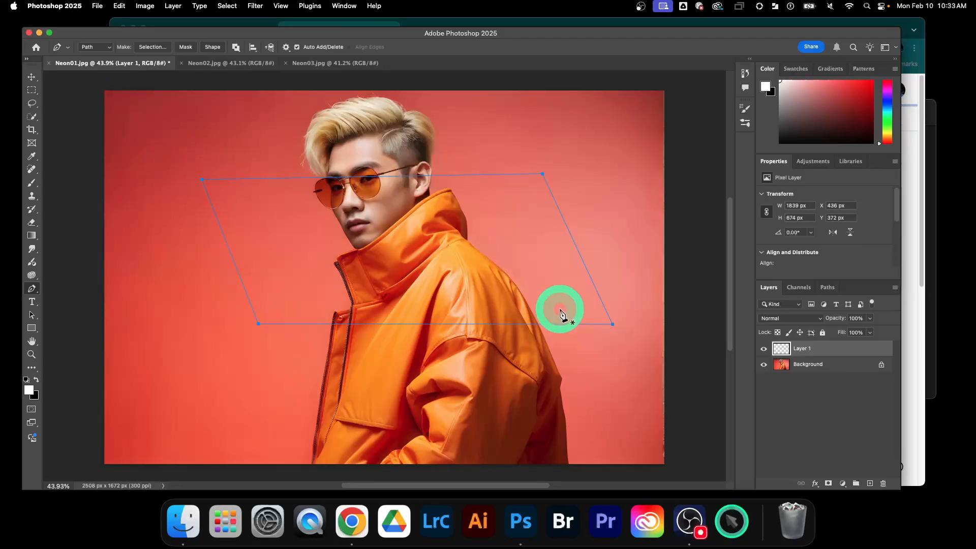
click(107, 48)
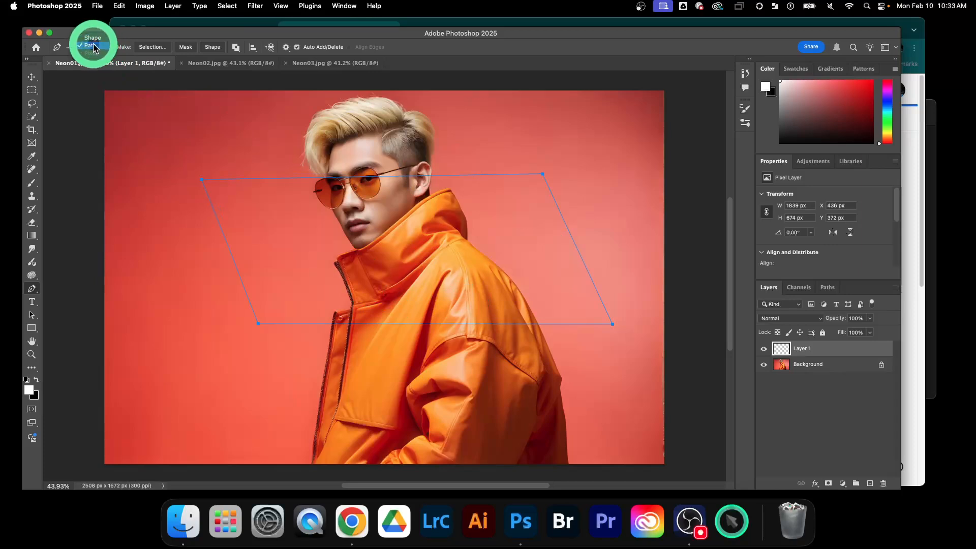
click(92, 46)
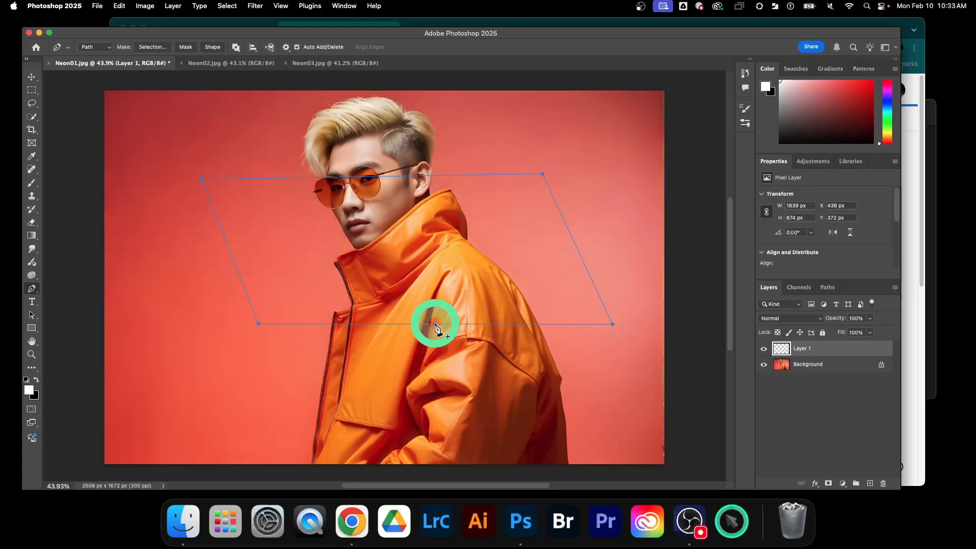
Try to stroke the parallelogram path on Layer 1 using the Brush as the stroke tool
right_click(426, 327)
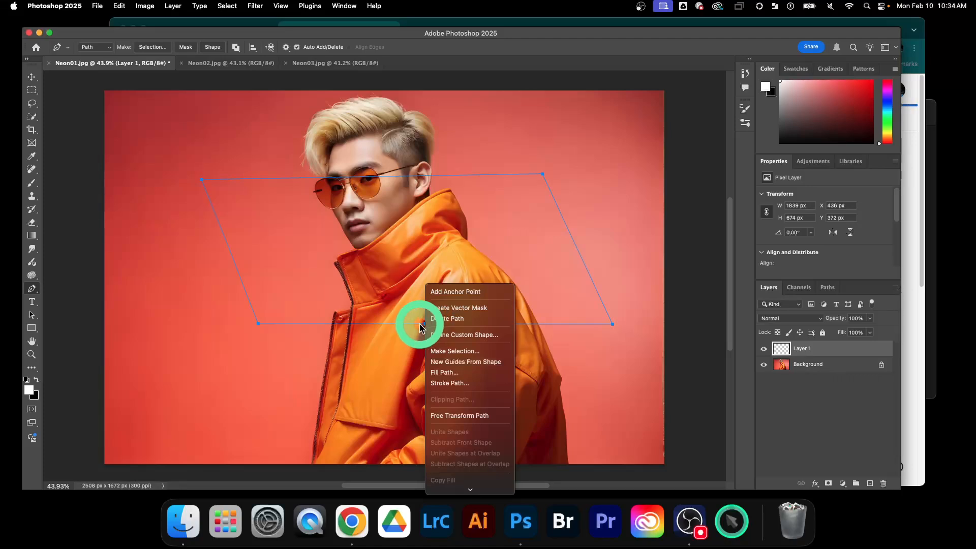
click(449, 384)
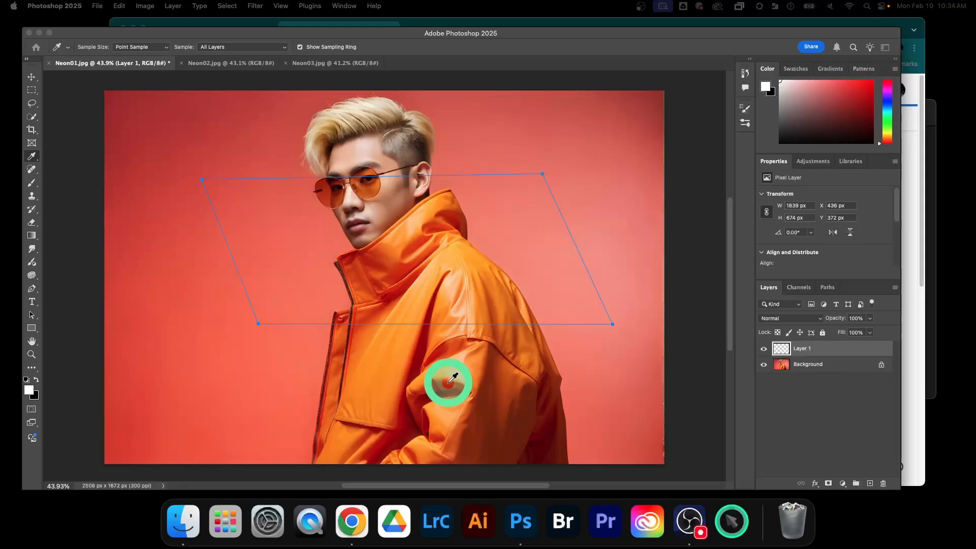
drag(448, 383, 728, 393)
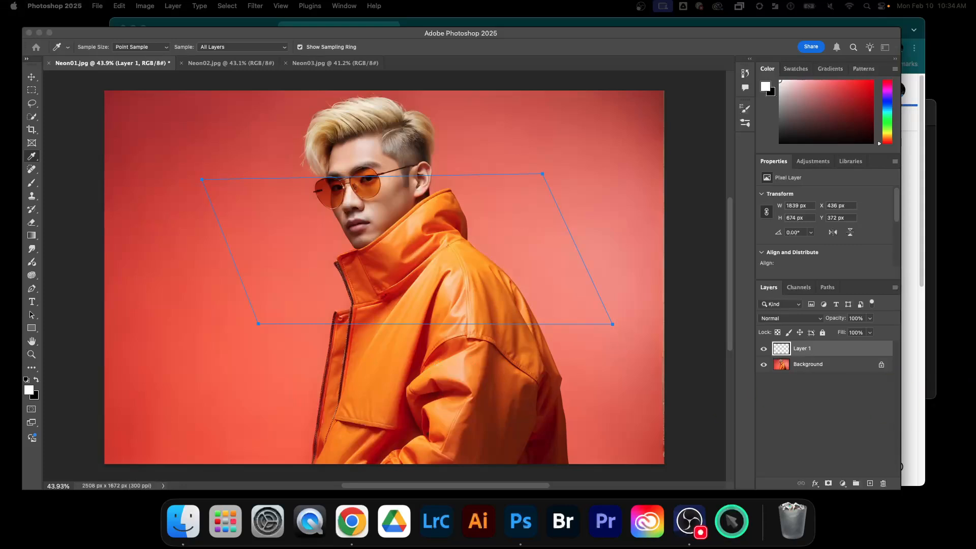
mouse_move(205, 168)
mouse_down()
mouse_move(309, 136)
mouse_move(259, 124)
mouse_up()
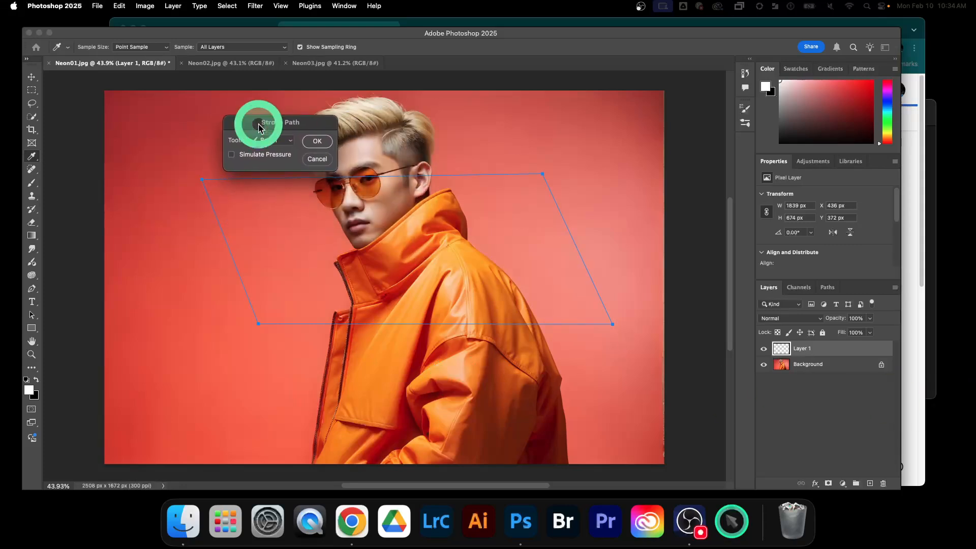
click(288, 139)
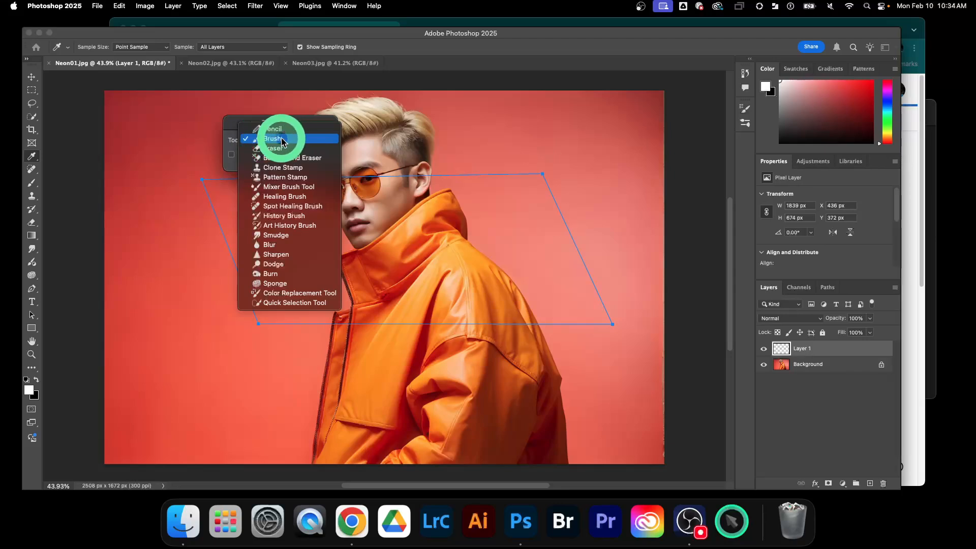
click(282, 139)
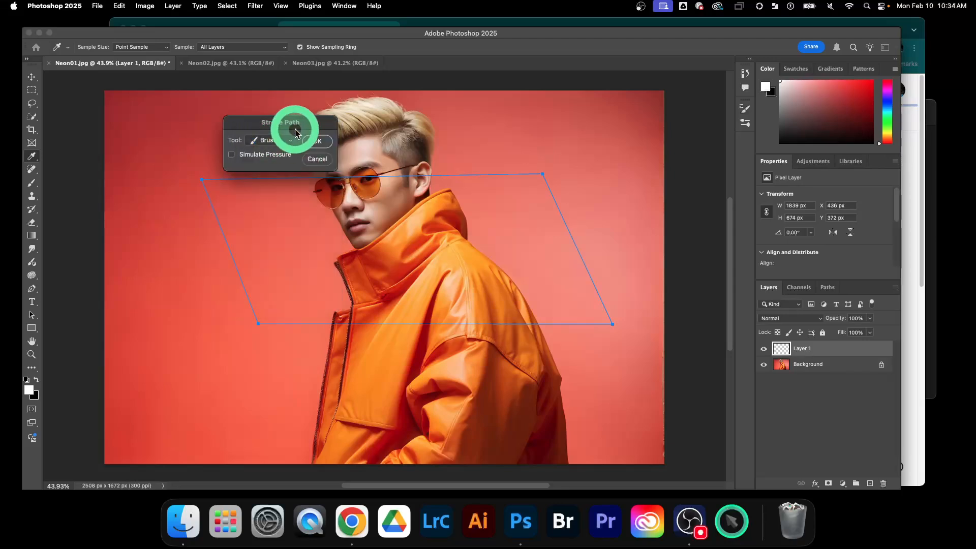
click(316, 142)
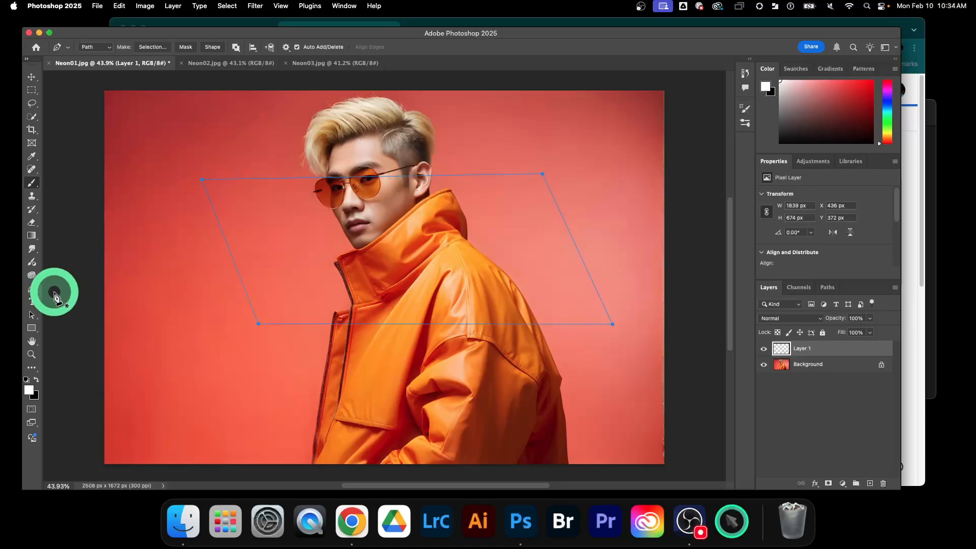
Stroke the parallelogram path in white on Layer 1, using the Brush as the stroke tool without simulated pressure
click(32, 183)
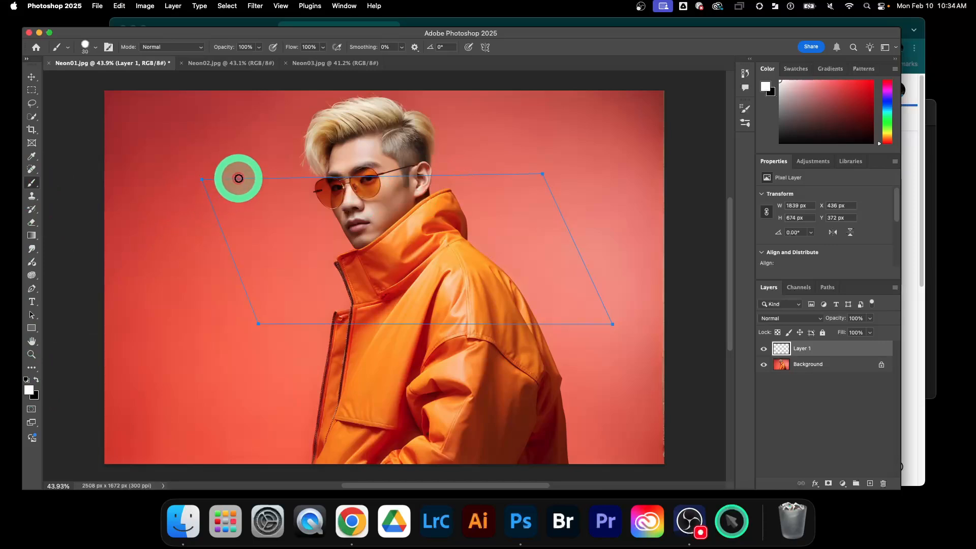
click(32, 289)
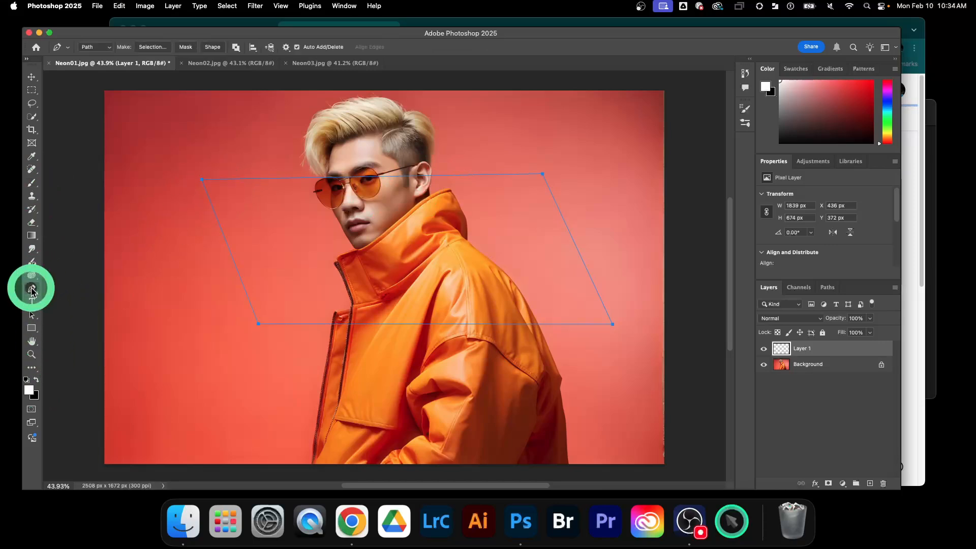
right_click(320, 182)
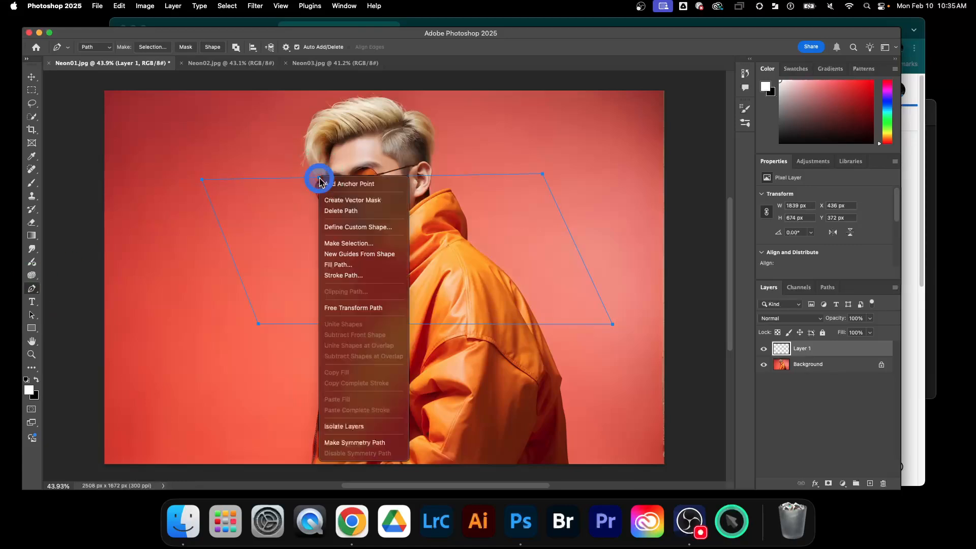
click(344, 275)
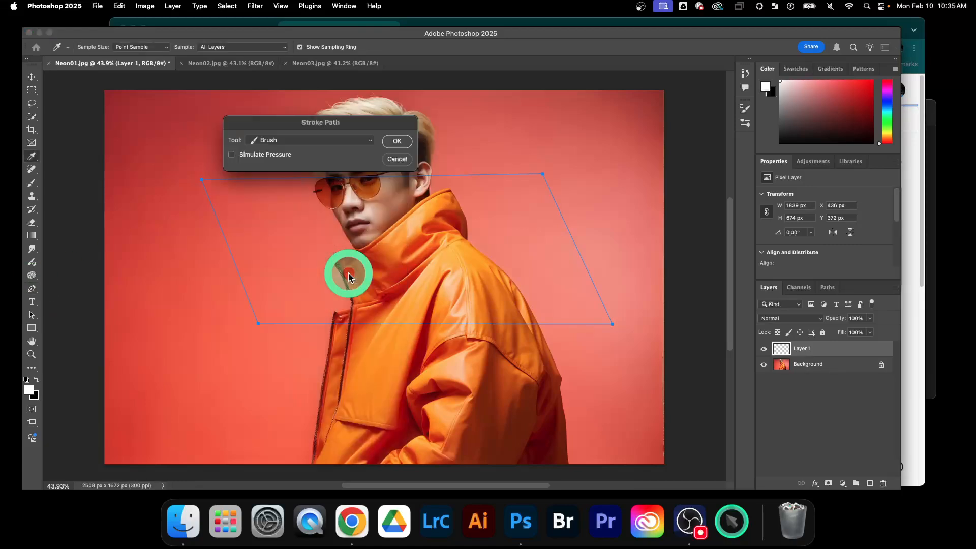
click(394, 143)
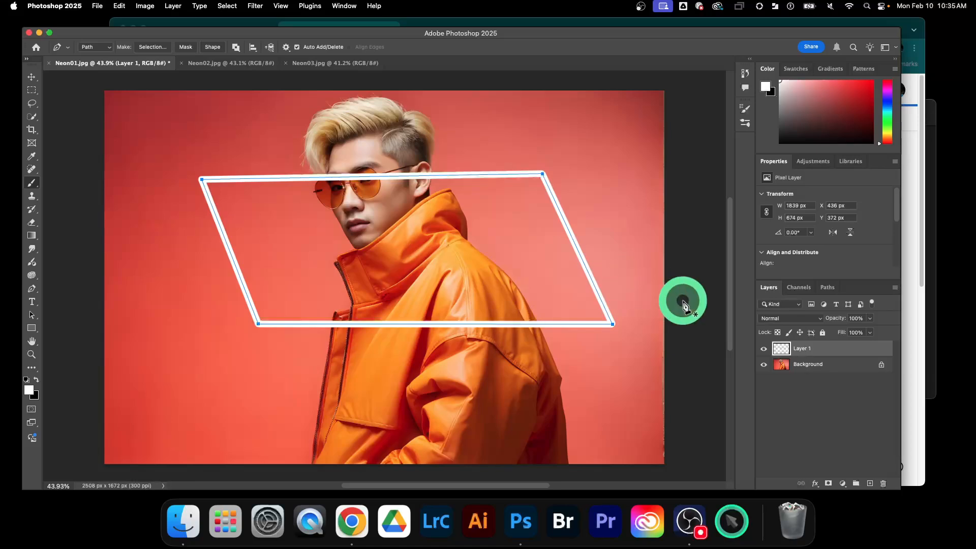
Toggle the visibility of Layer 1 off and on to compare the image with and without the stroke
click(765, 350)
click(766, 350)
click(765, 350)
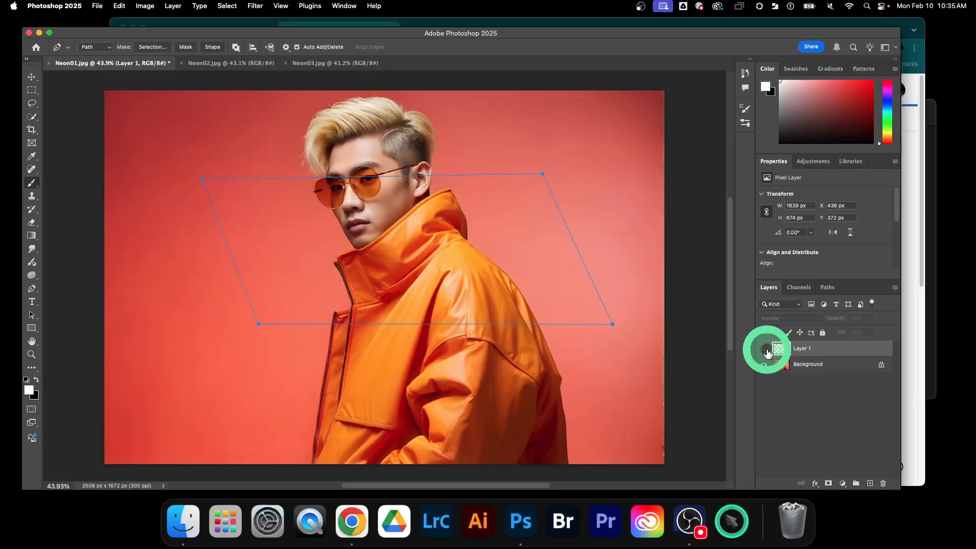
click(764, 349)
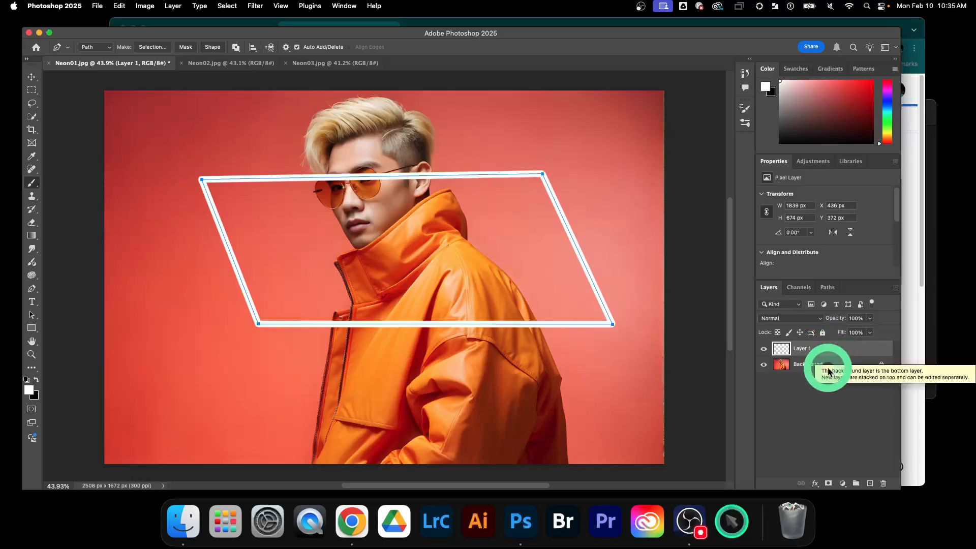
Add a Color Overlay effect to Layer 1 and set its color to dark gray 3d3d3d
click(816, 486)
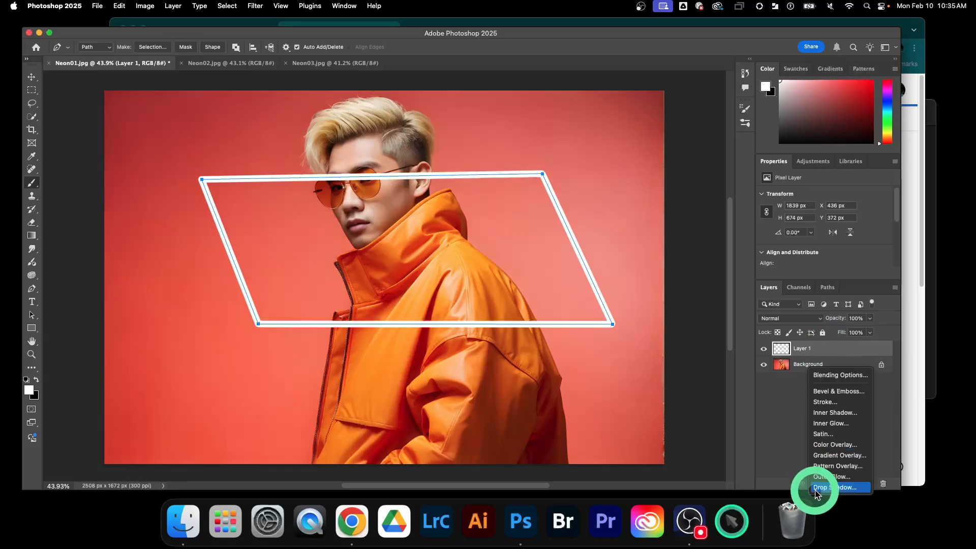
click(835, 445)
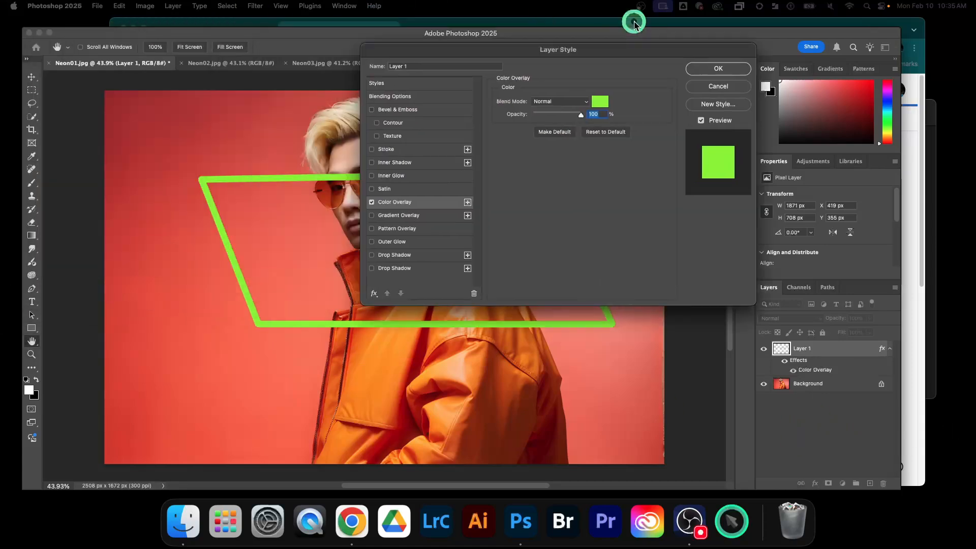
drag(632, 22, 765, 78)
click(700, 124)
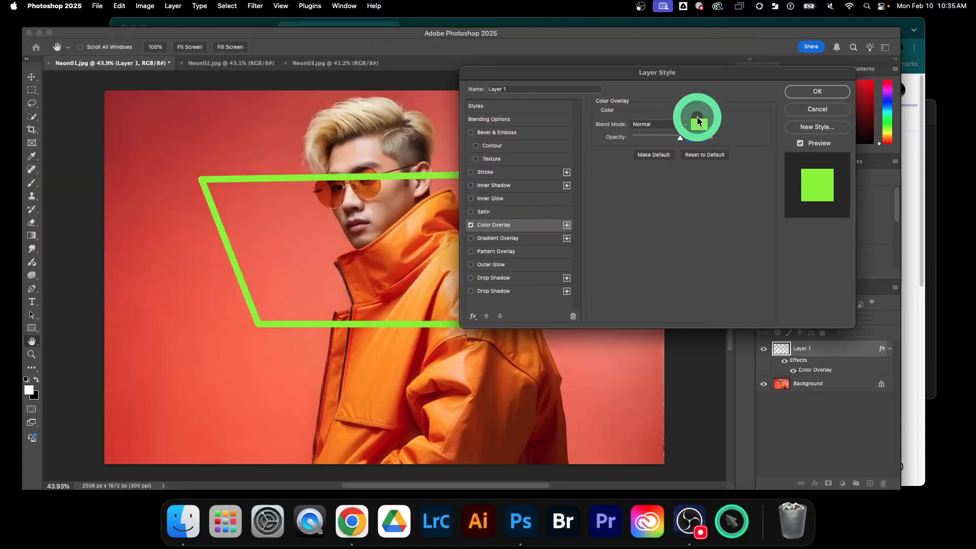
click(305, 178)
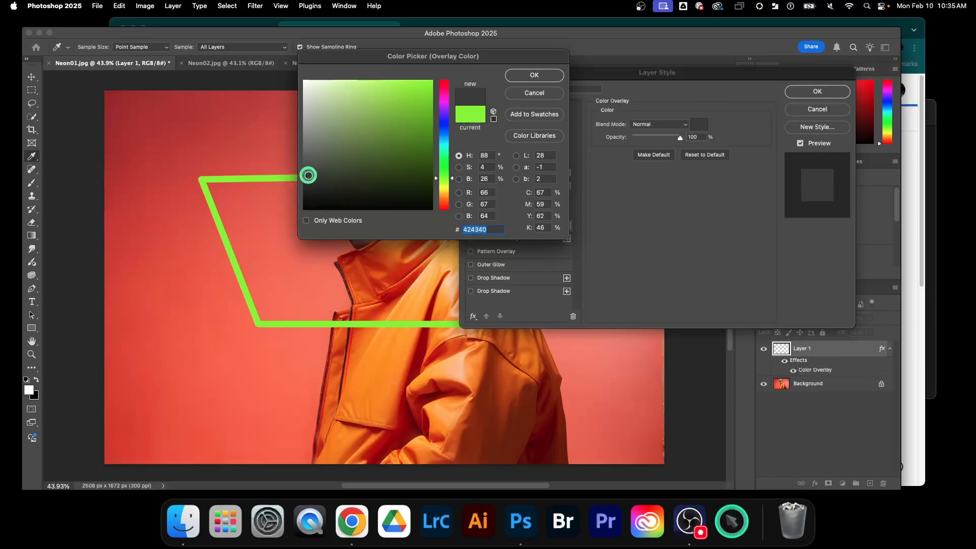
click(529, 75)
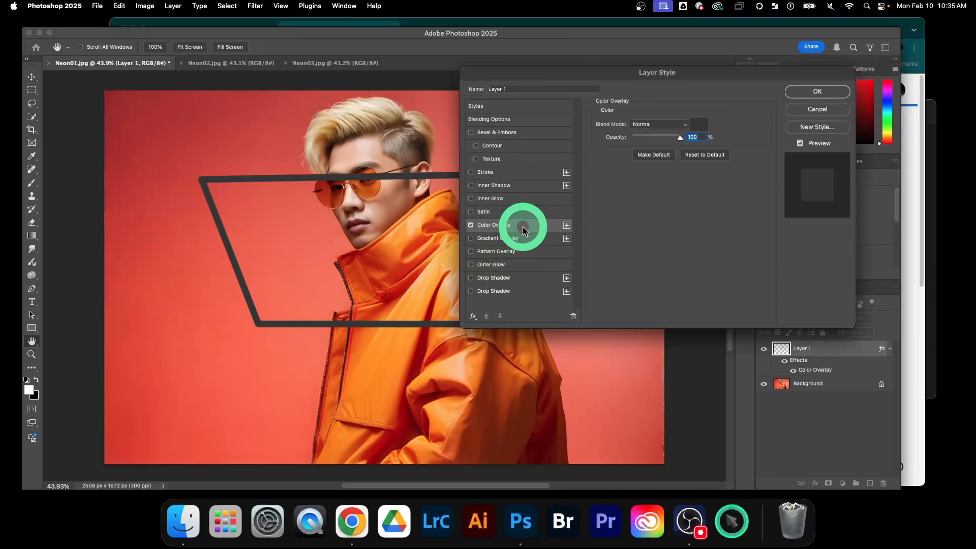
Change the Color Overlay color of Layer 1 to the bright light green affa57
click(702, 127)
drag(488, 59, 589, 46)
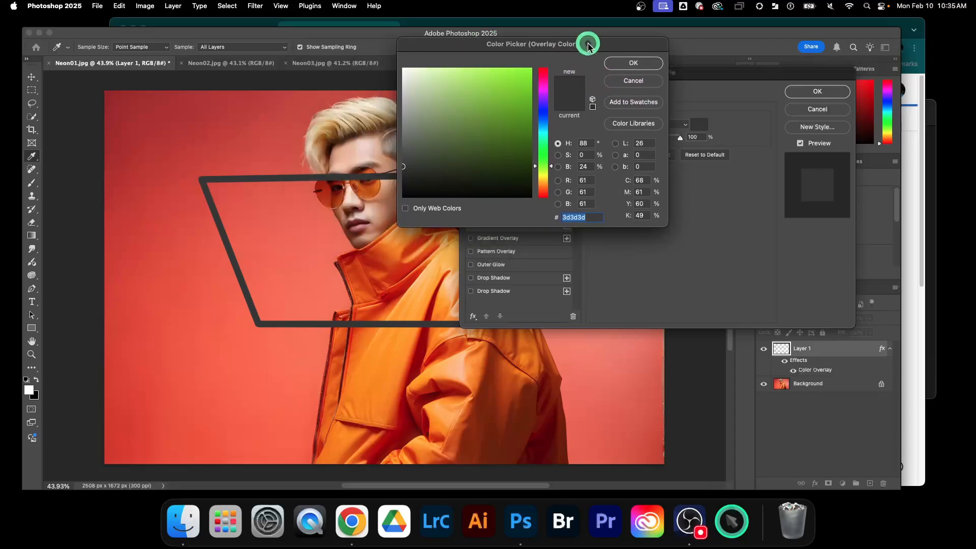
drag(466, 84, 482, 70)
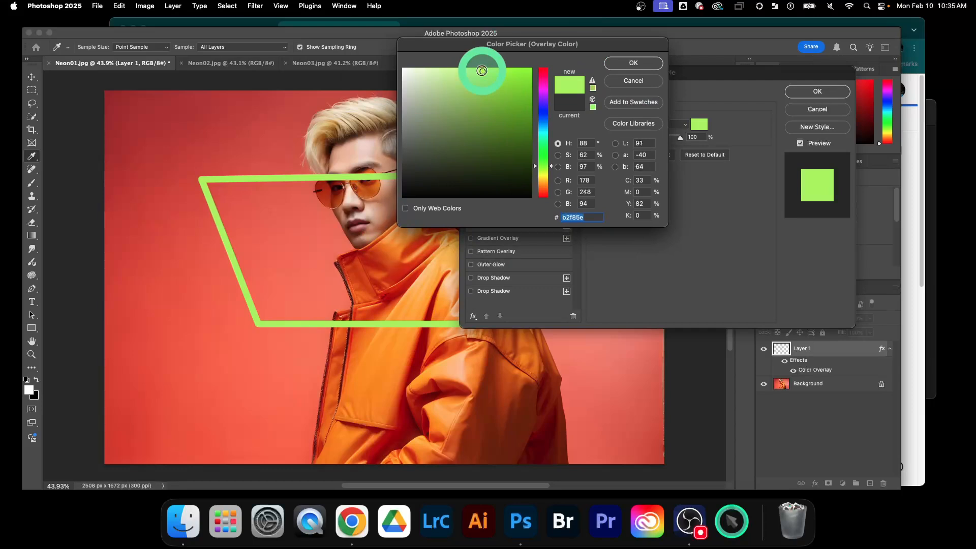
drag(482, 71, 480, 70)
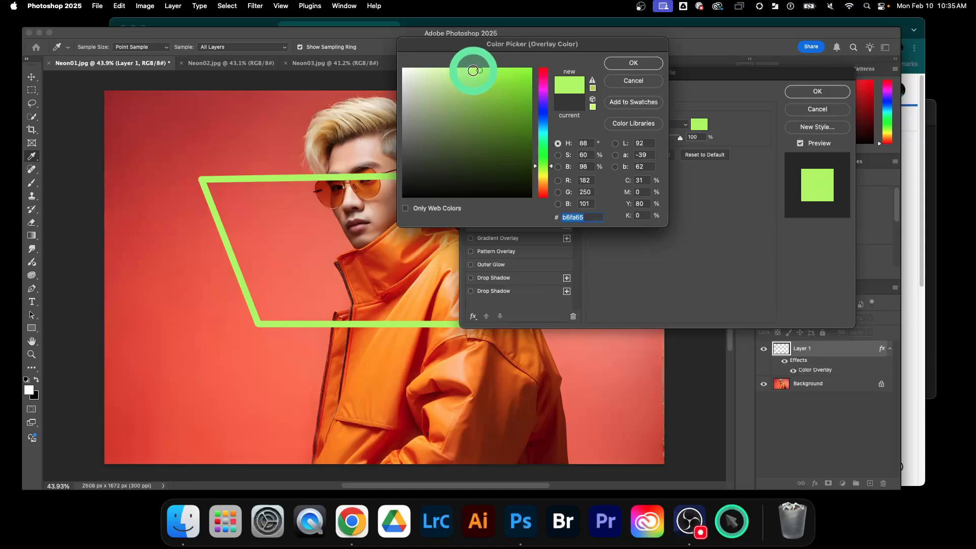
drag(479, 70, 486, 70)
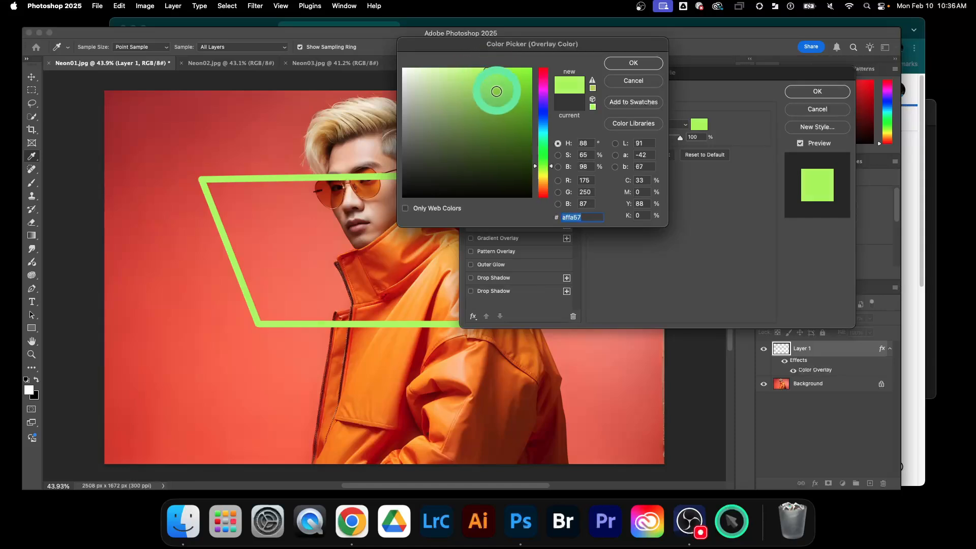
click(626, 64)
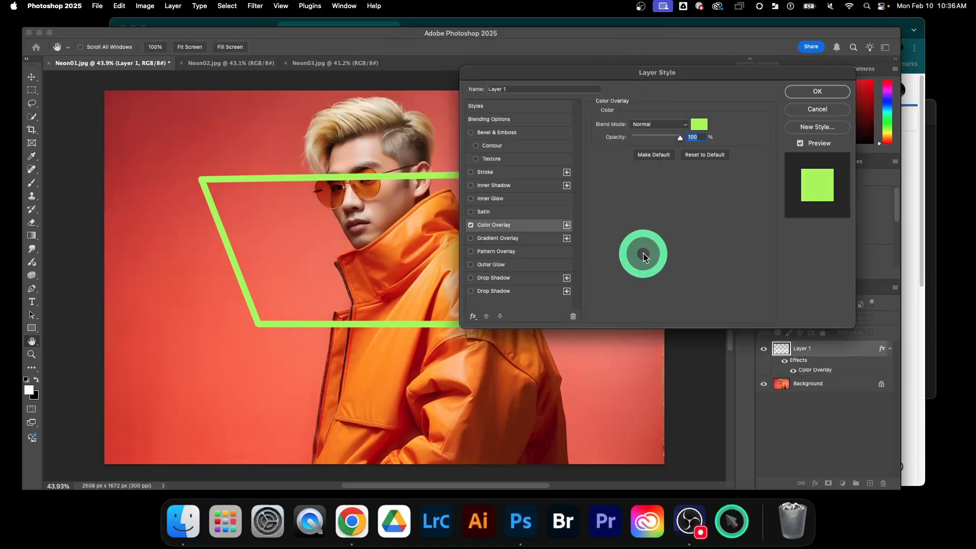
Enable the Inner Glow effect on Layer 1 and set its glow color to white ffffff
drag(547, 77, 648, 75)
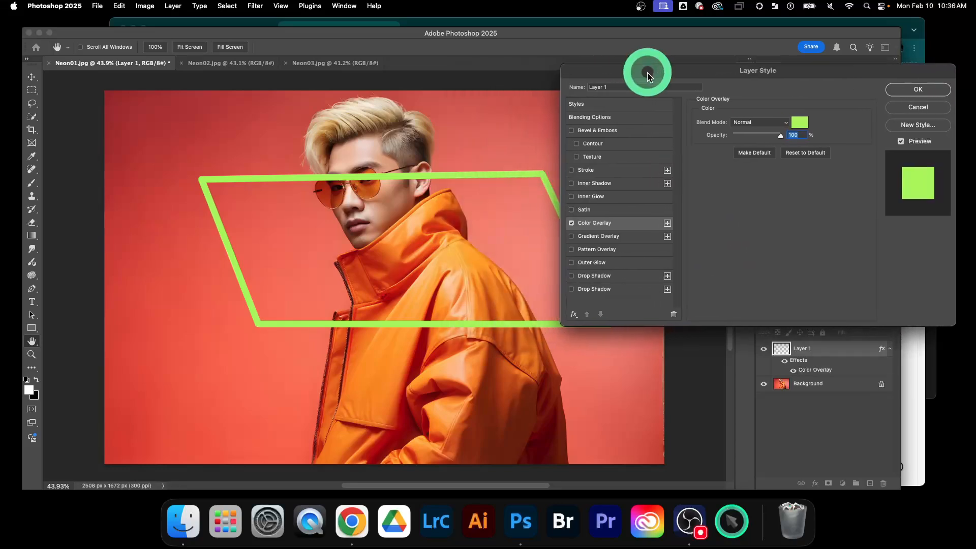
click(598, 197)
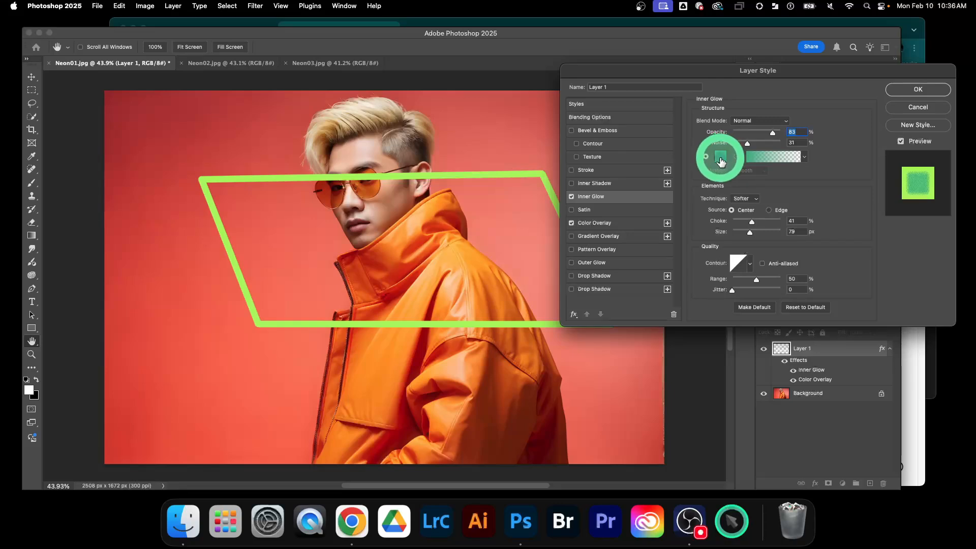
click(721, 157)
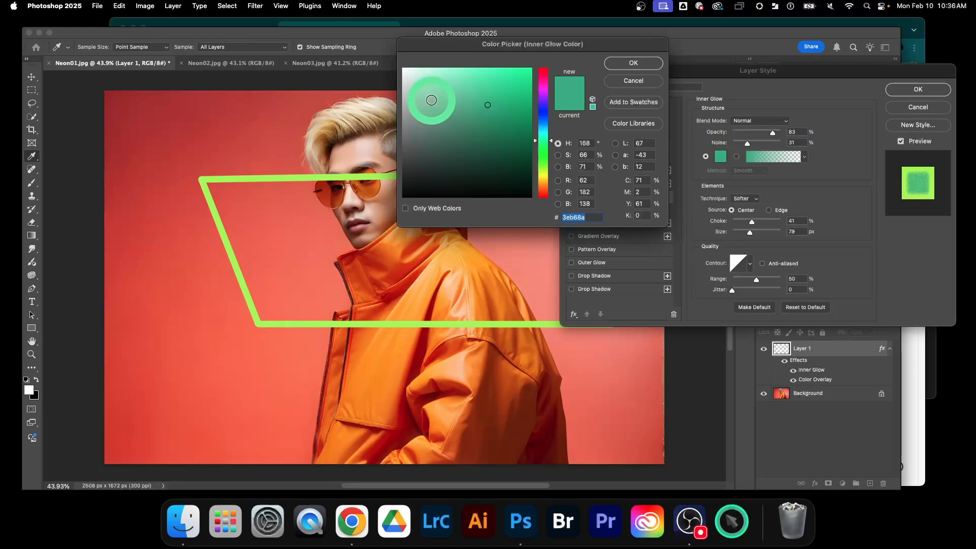
drag(422, 91, 402, 69)
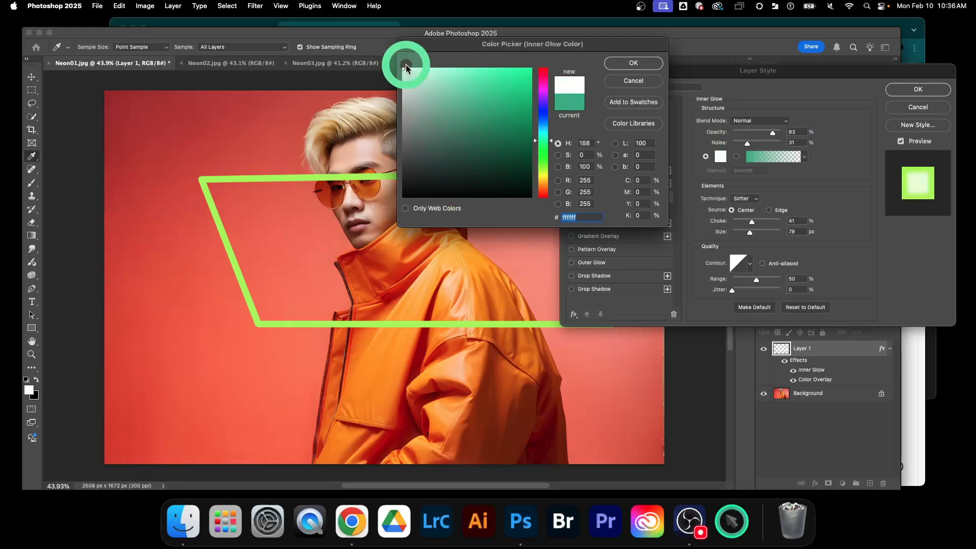
click(621, 67)
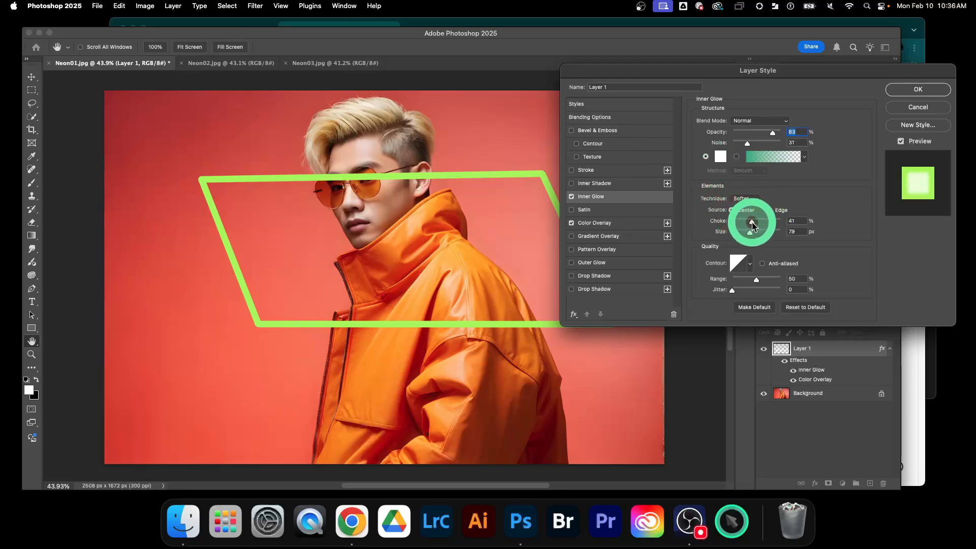
Set the Inner Glow to 0% choke, 16 px size, 90% opacity and 26% noise
drag(752, 224, 746, 225)
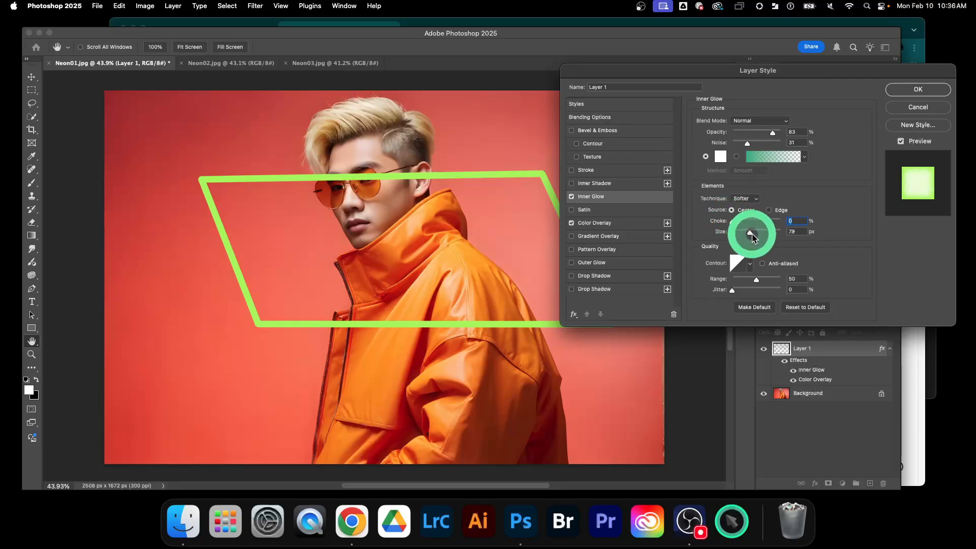
click(736, 233)
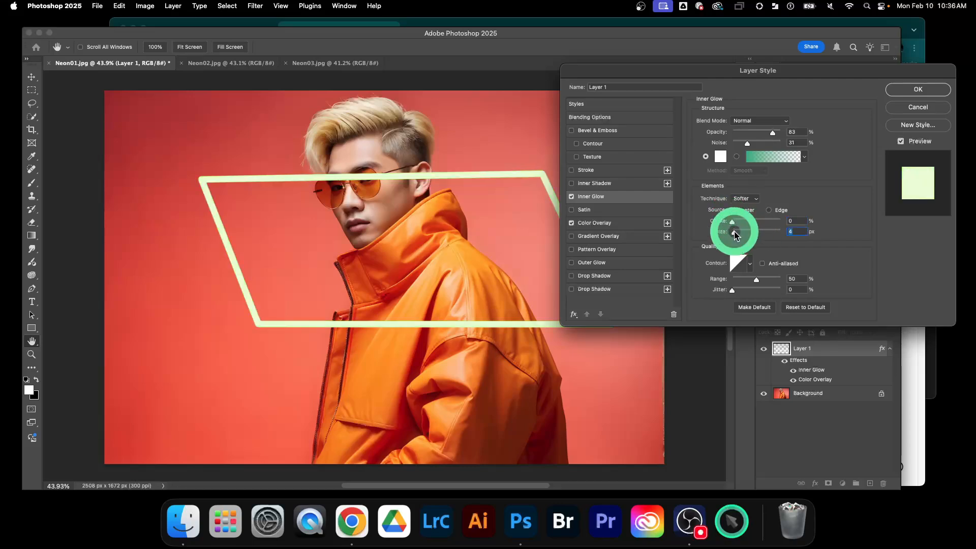
drag(735, 232, 726, 232)
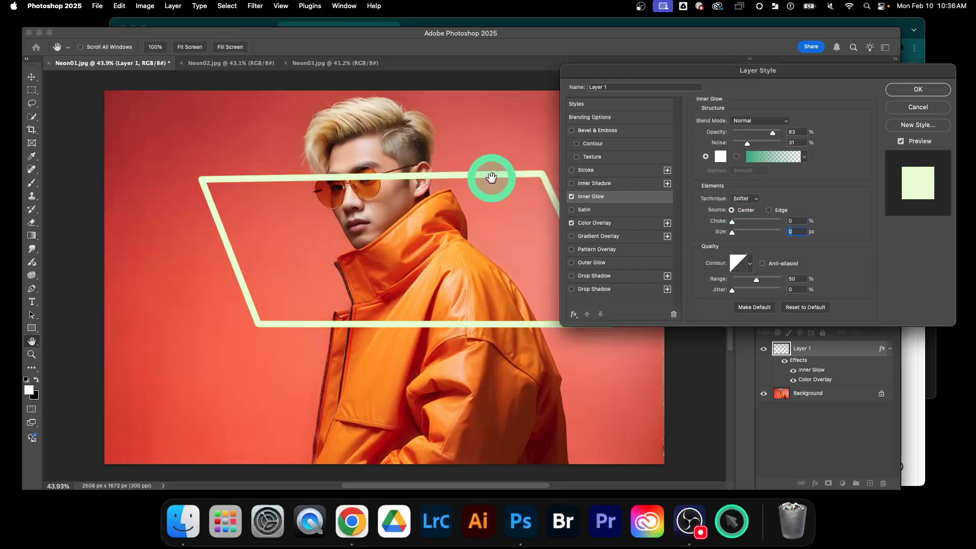
click(734, 234)
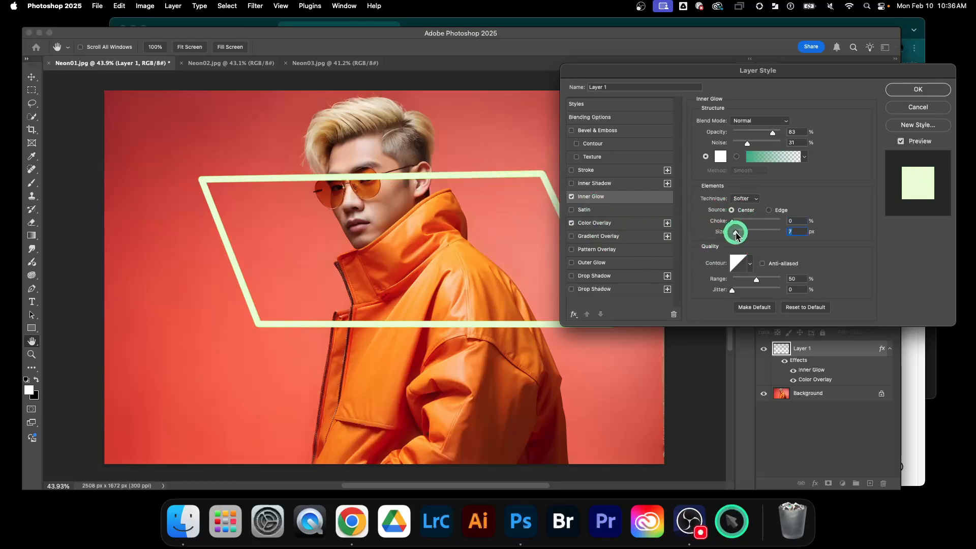
drag(735, 232, 738, 232)
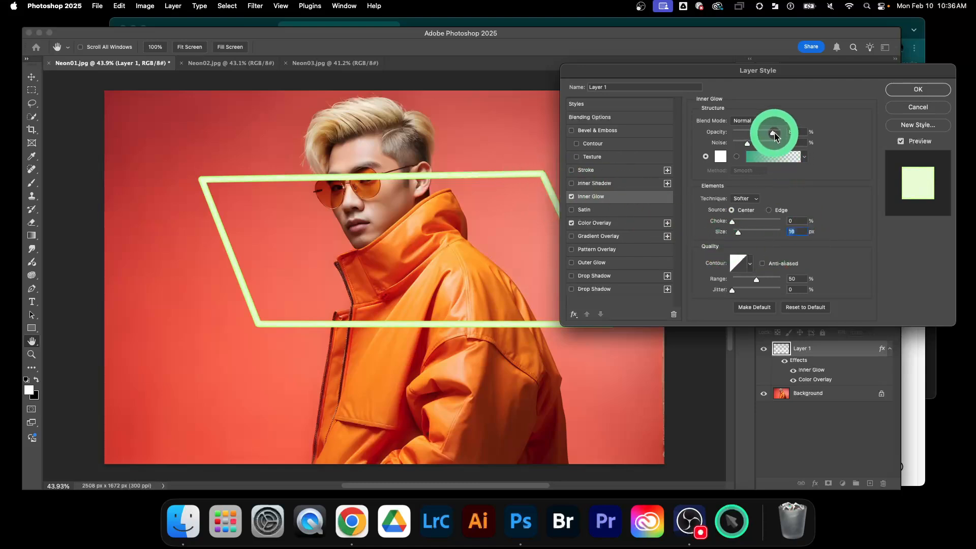
drag(773, 132, 741, 145)
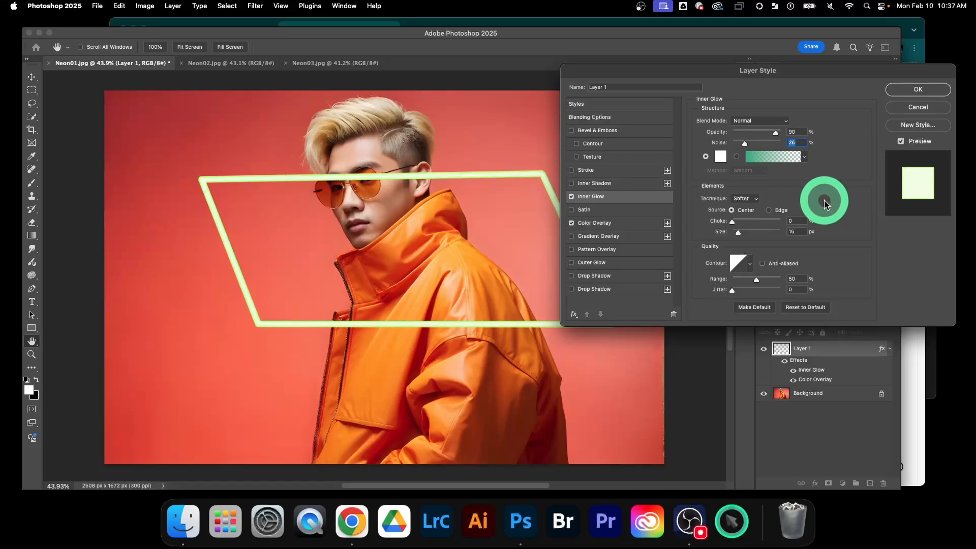
Enable the Outer Glow effect on Layer 1 and try green 2ae66d as its glow color
click(613, 266)
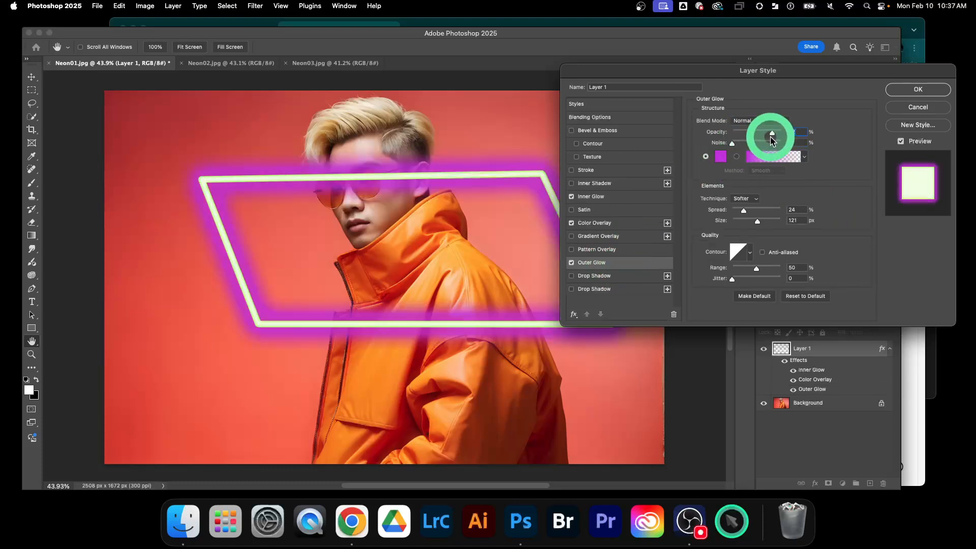
click(721, 158)
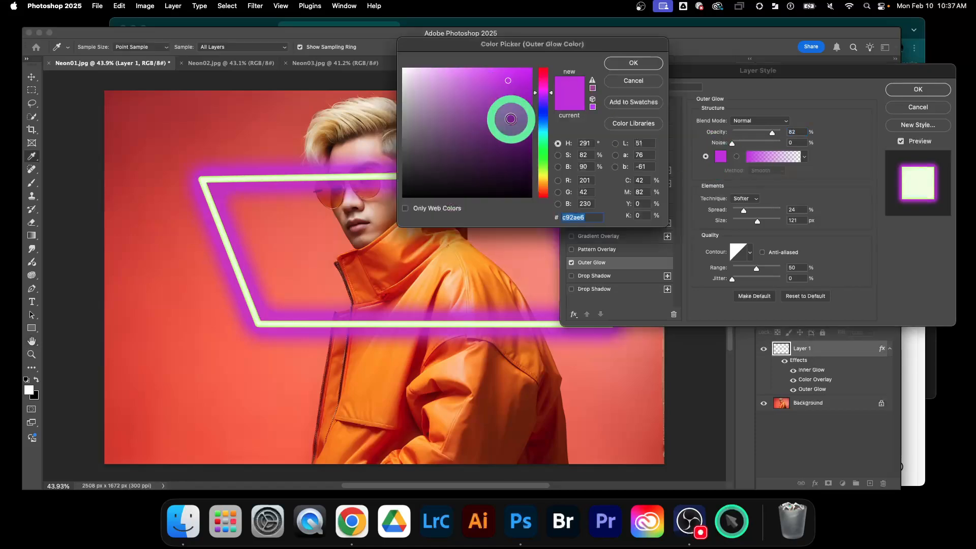
click(545, 147)
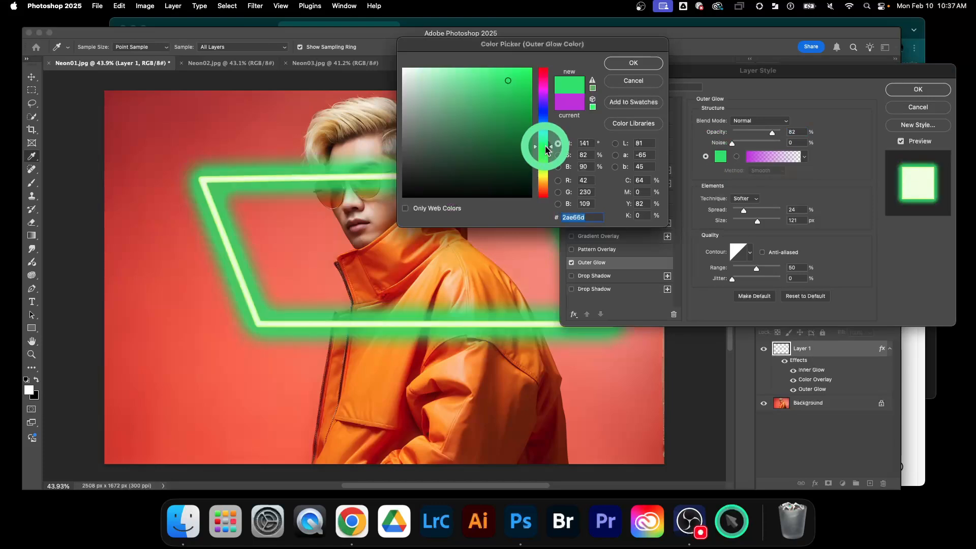
click(644, 85)
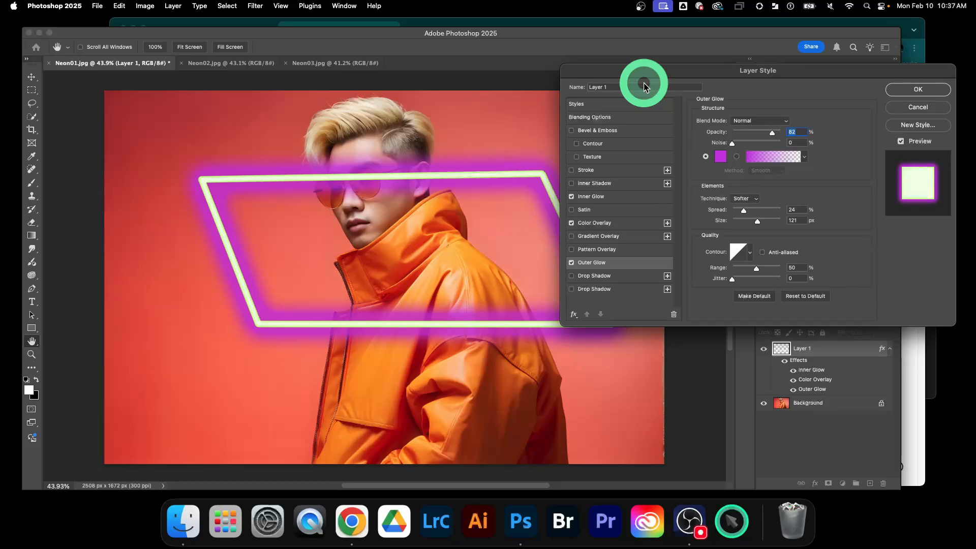
Copy the hex code affa57 from the Color Overlay color of Layer 1
click(600, 224)
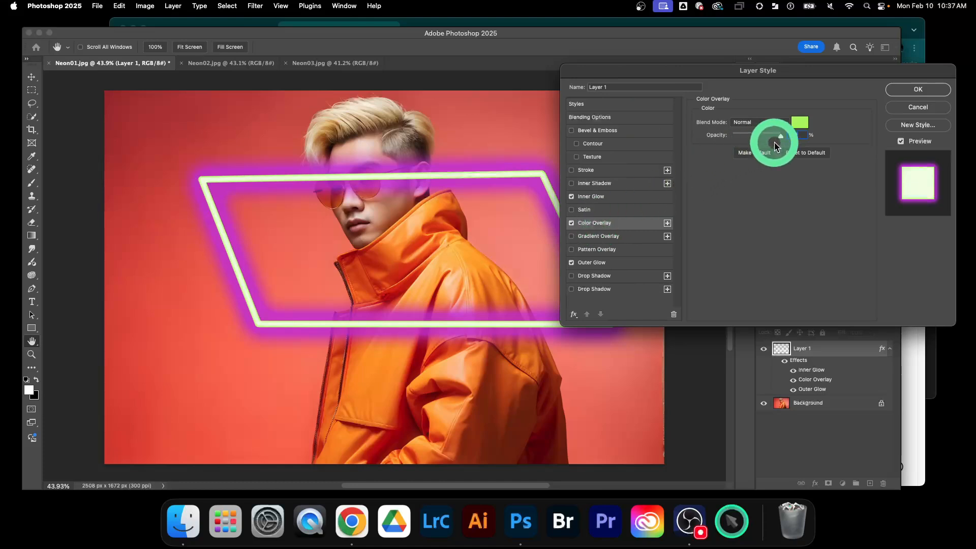
click(800, 123)
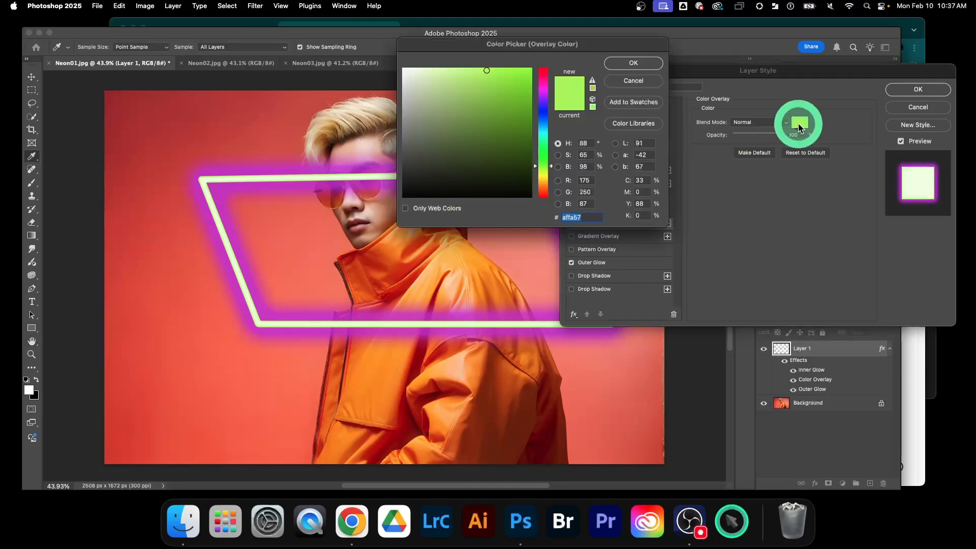
right_click(571, 217)
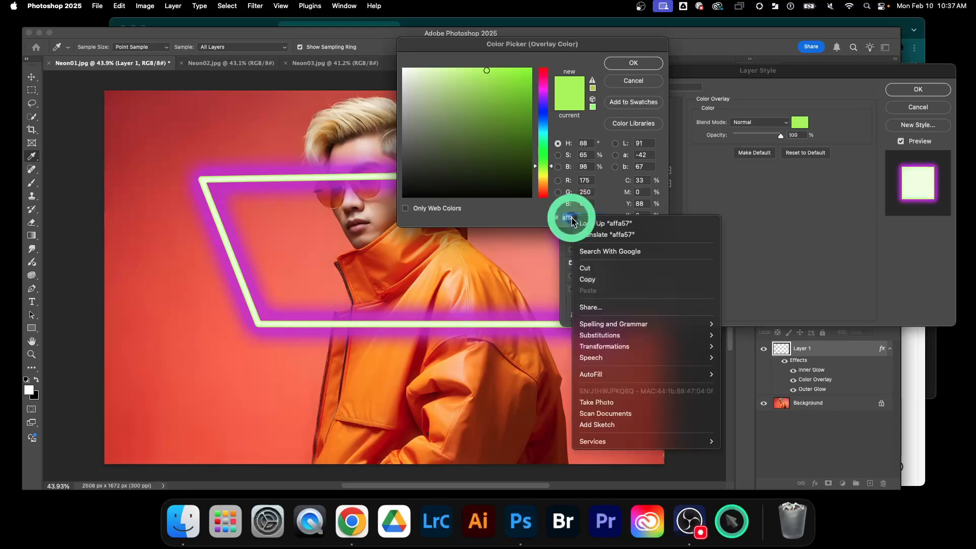
click(587, 280)
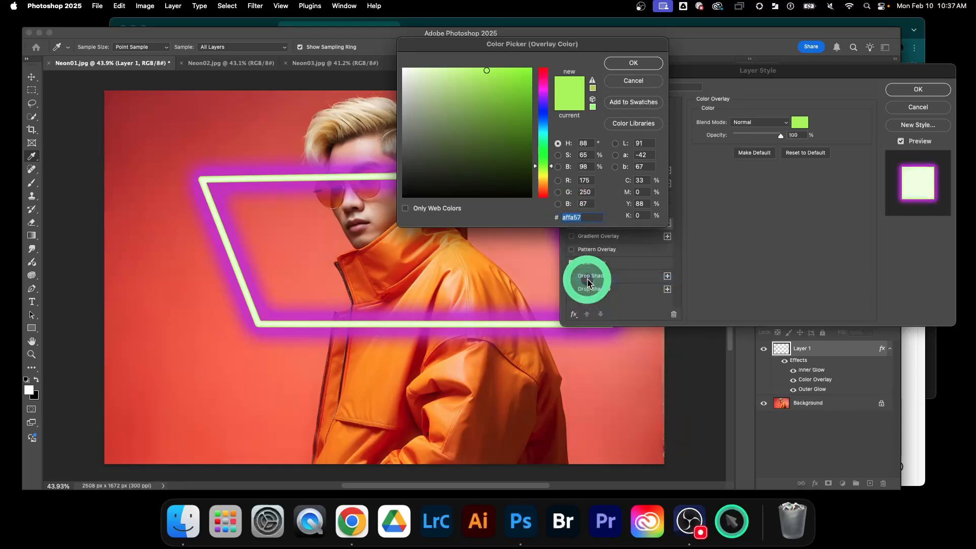
click(632, 66)
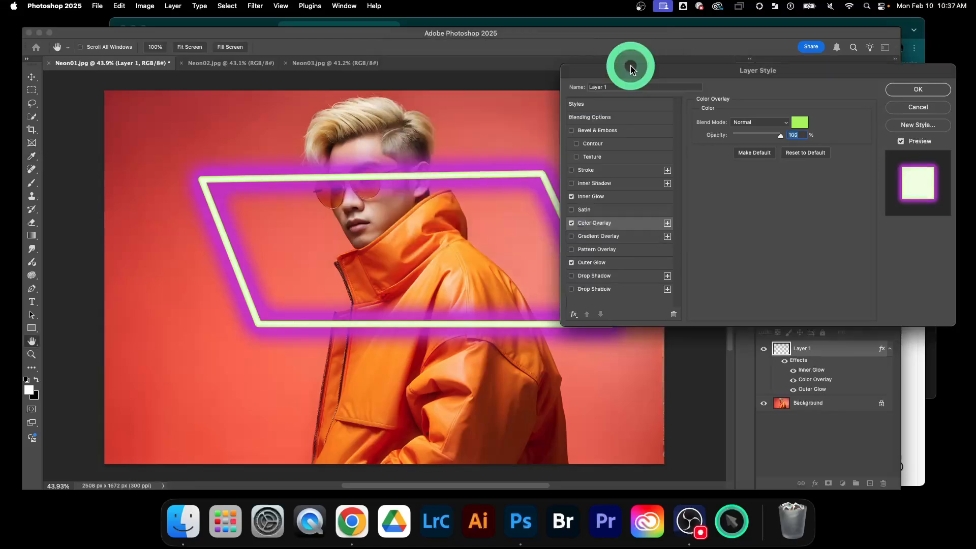
Set the Outer Glow color of Layer 1 to the copied light green affa57
click(619, 264)
click(720, 157)
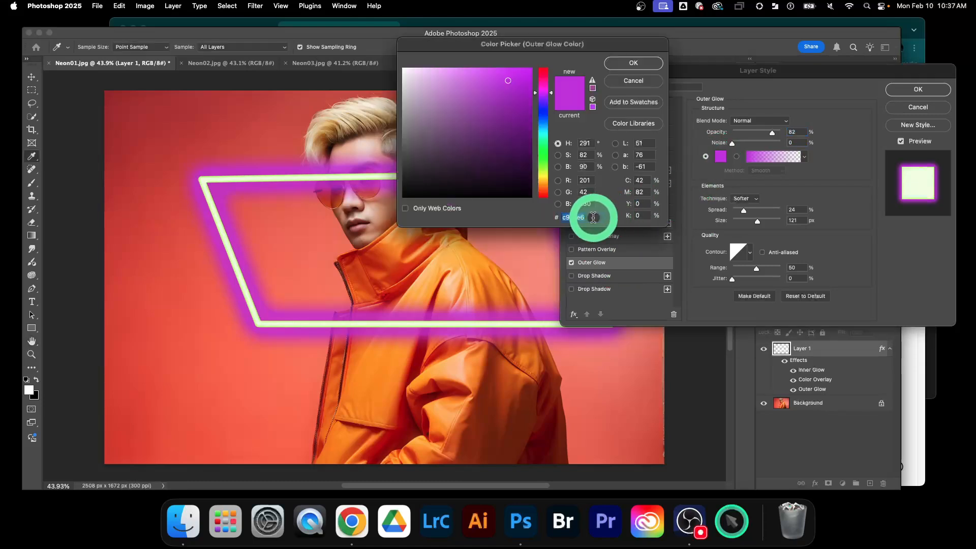
text(affa57)
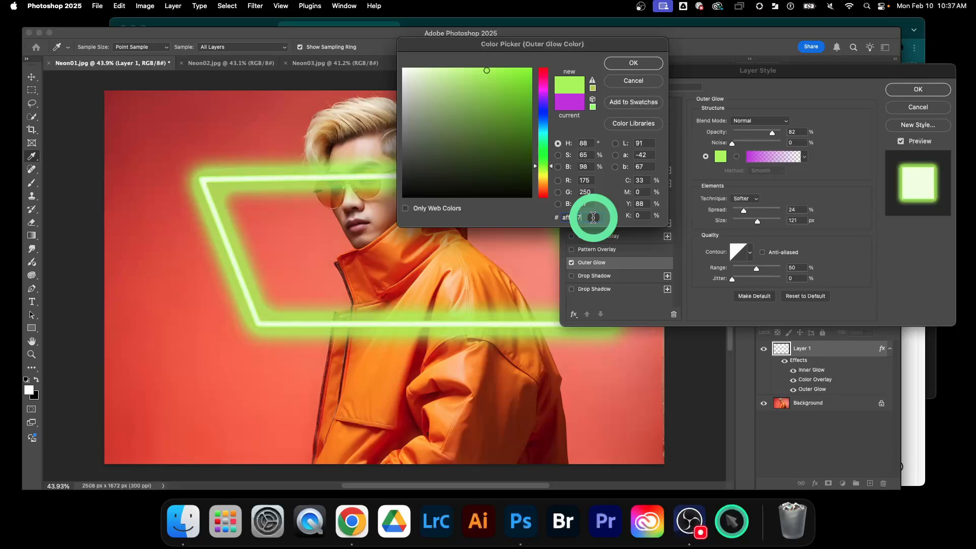
click(633, 64)
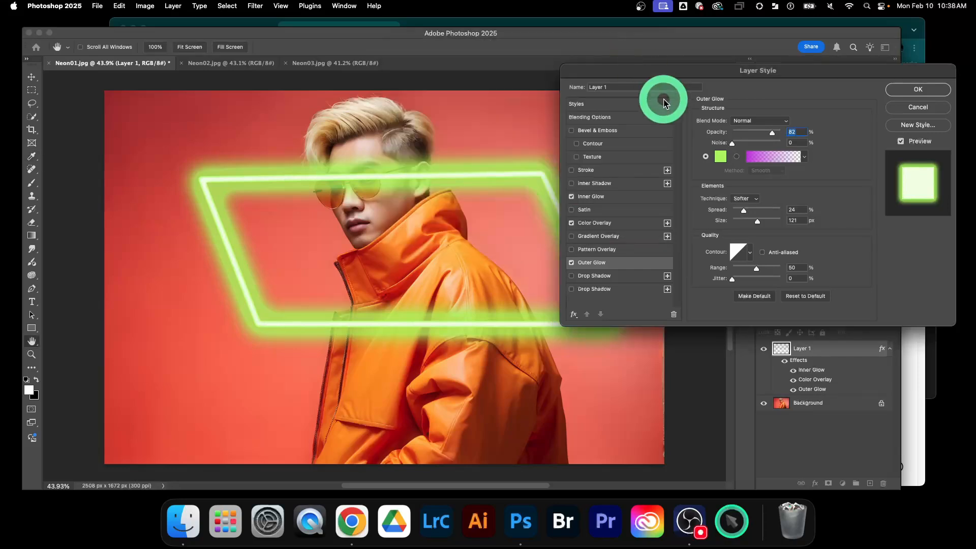
Reduce the Outer Glow to 22% spread and 76 px size
drag(742, 210, 740, 210)
click(745, 220)
drag(746, 219, 772, 221)
click(746, 221)
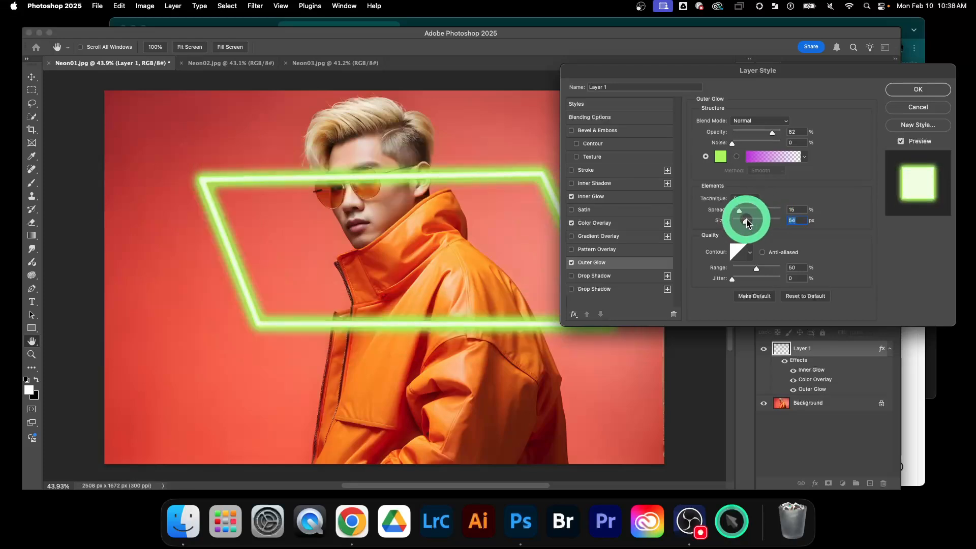
click(743, 210)
drag(747, 219, 750, 220)
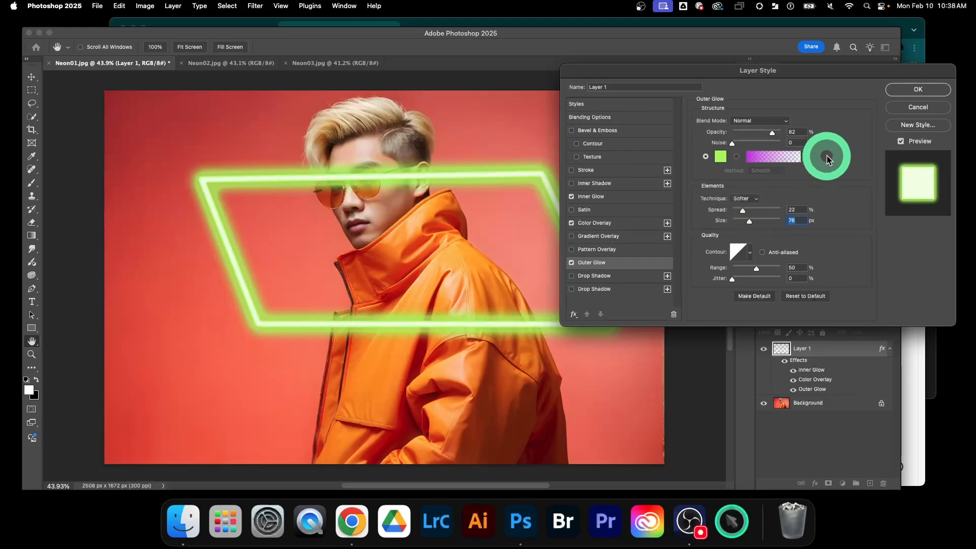
Set the Outer Glow blend mode to Linear Dodge (Add) and apply the layer style to Layer 1
click(783, 122)
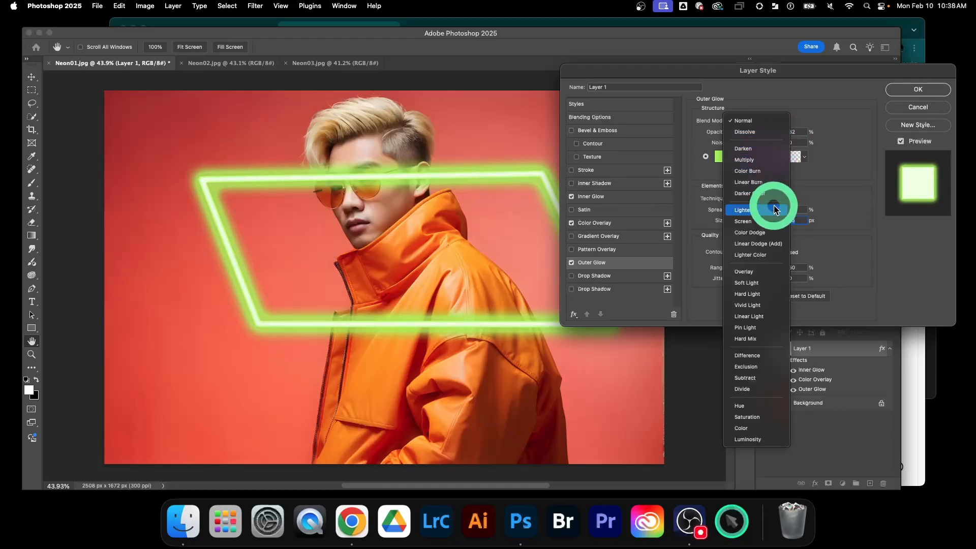
click(767, 245)
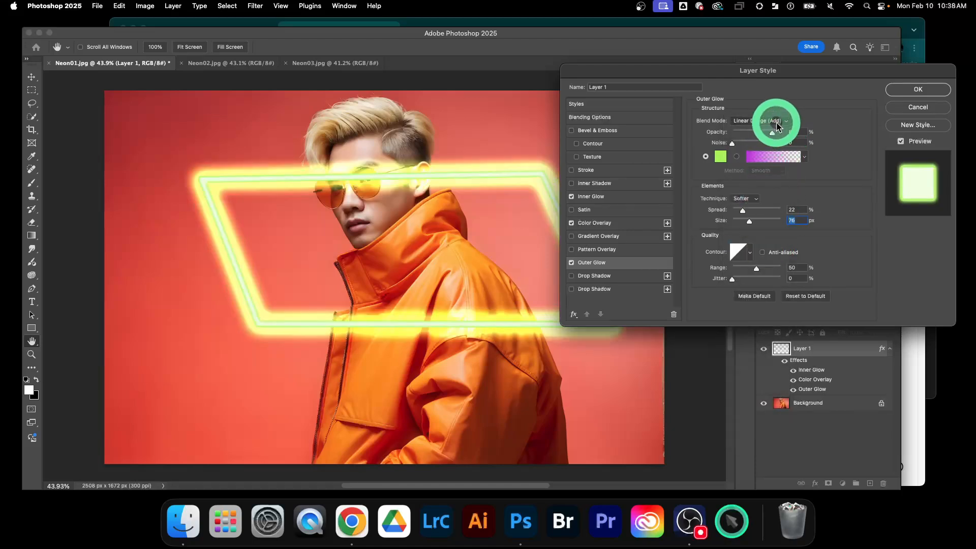
click(776, 123)
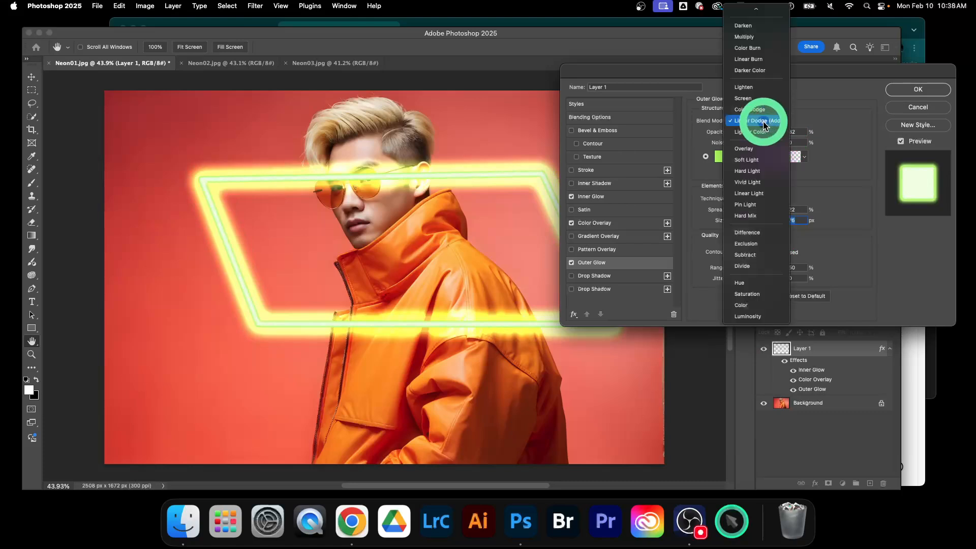
click(790, 124)
click(790, 124)
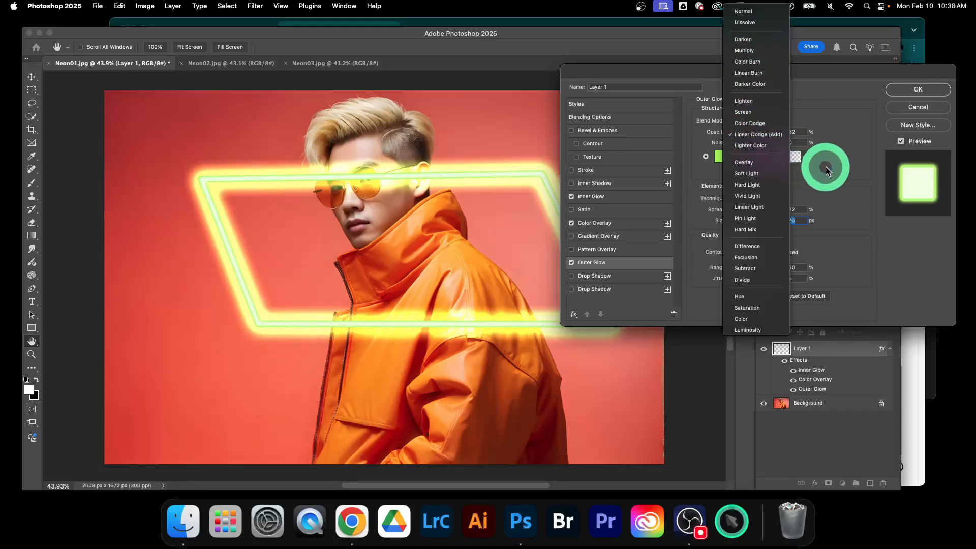
click(840, 179)
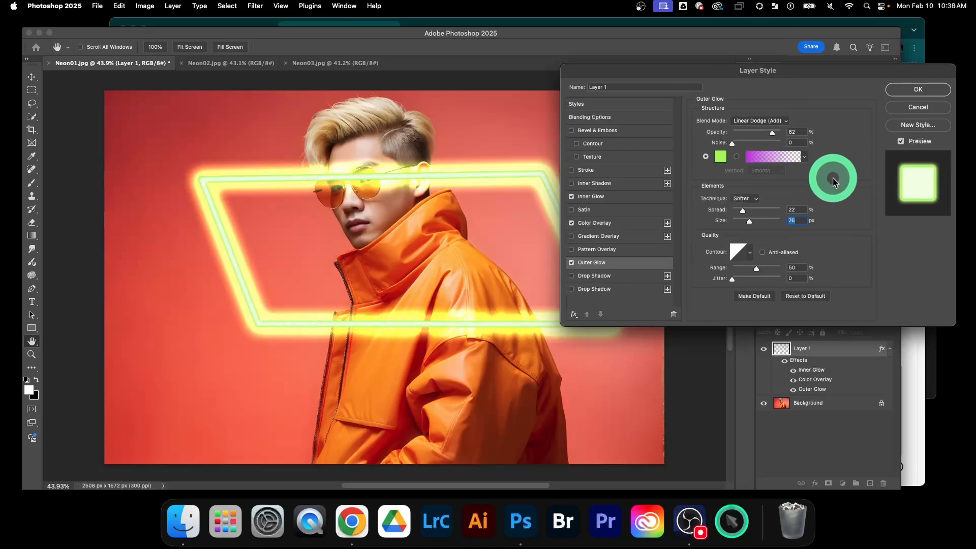
click(910, 92)
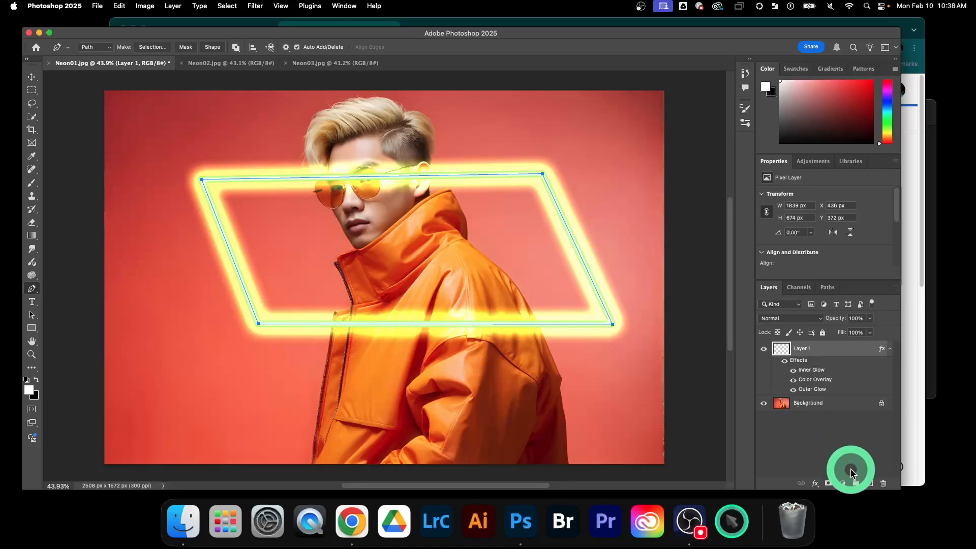
Add a new layer above Layer 1 and set the Brush tool to 125 px size and 0% hardness
click(870, 484)
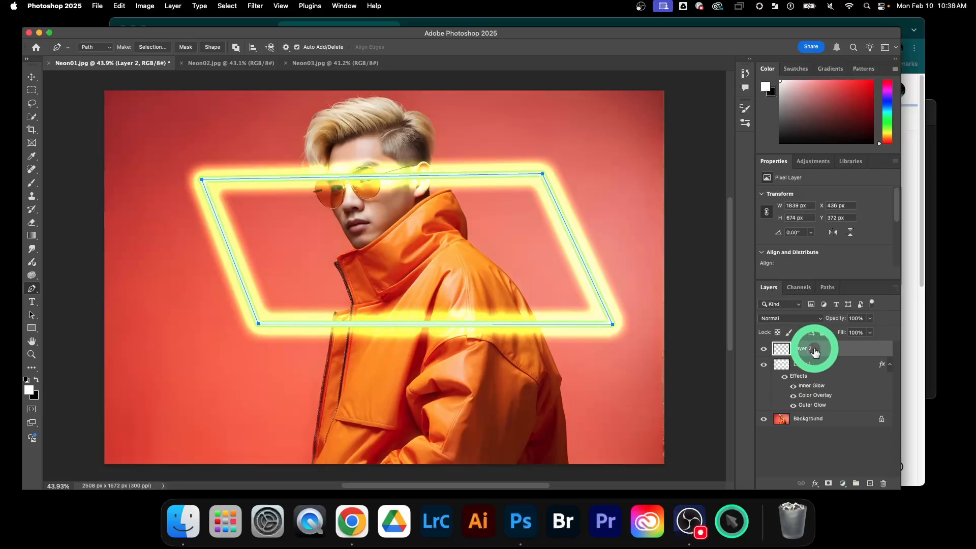
click(32, 185)
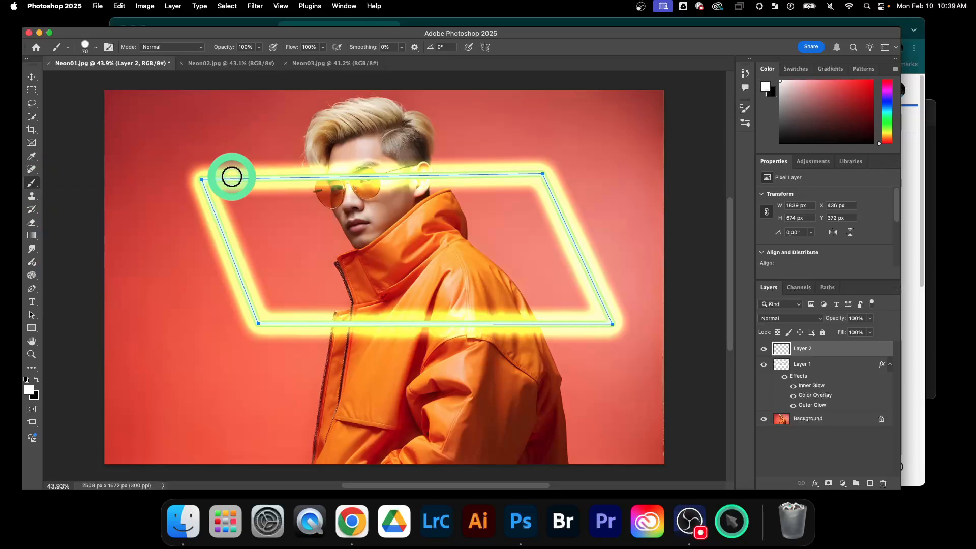
key(bracketright)
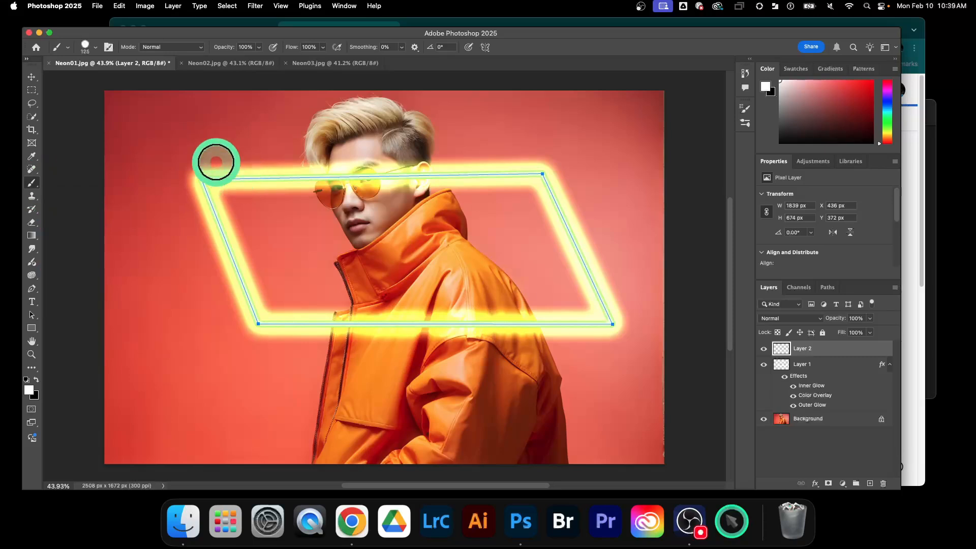
click(95, 47)
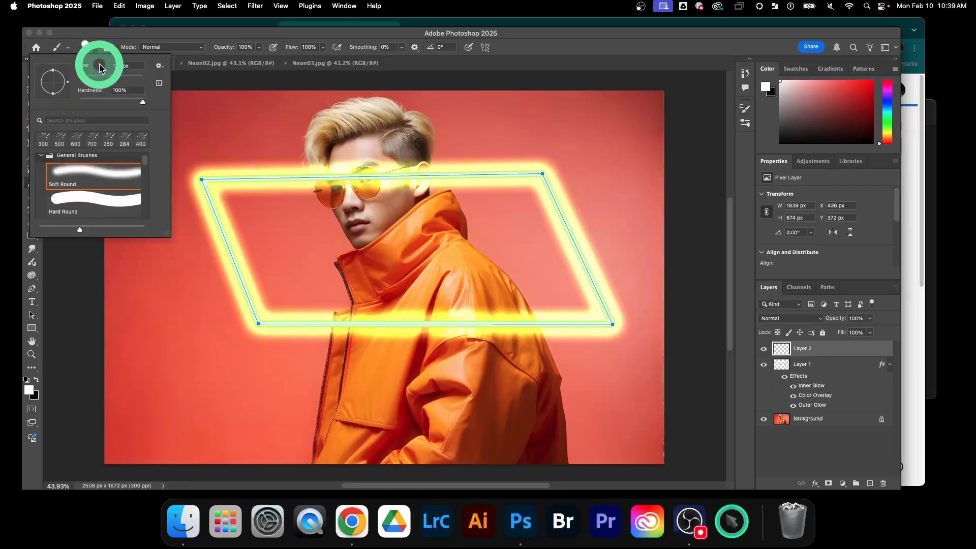
drag(142, 105, 75, 105)
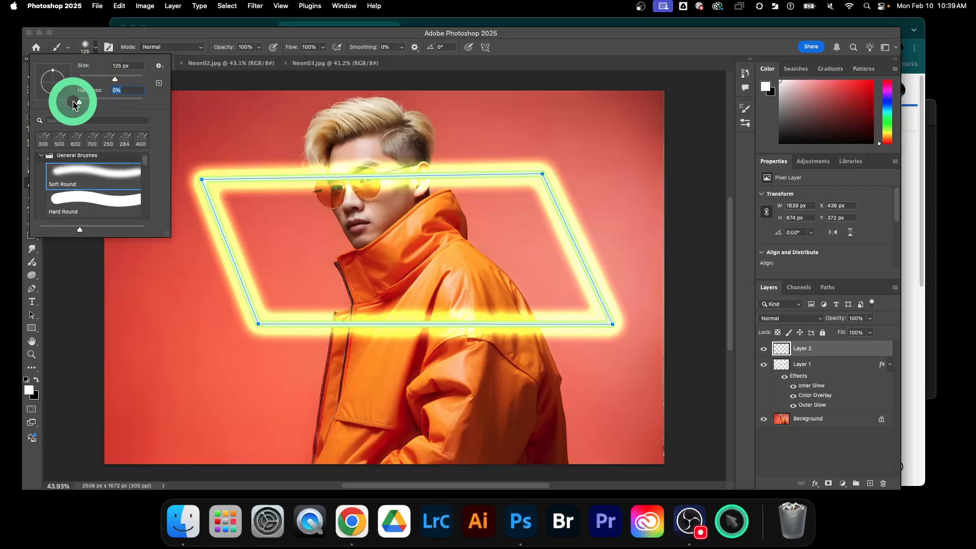
click(169, 40)
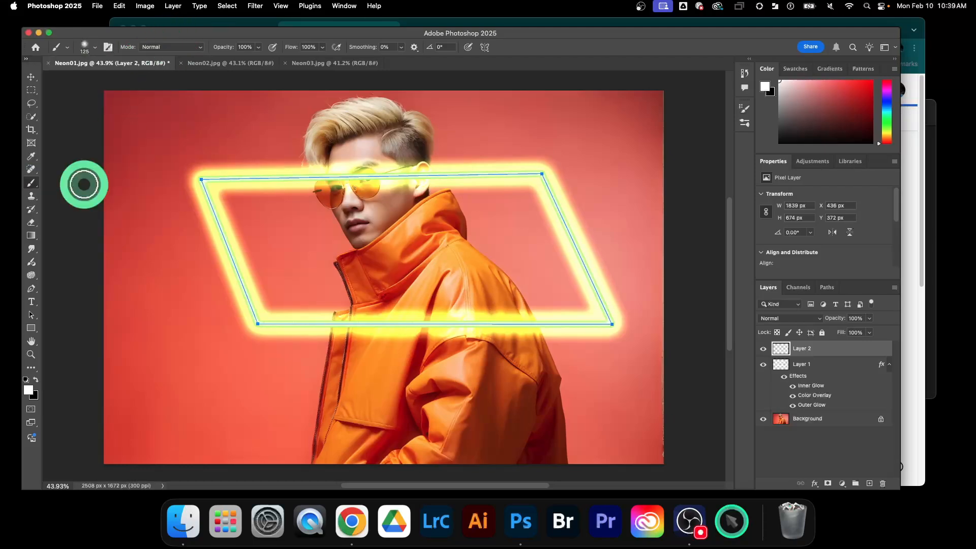
Set the foreground color to the copied light green affa57
click(28, 391)
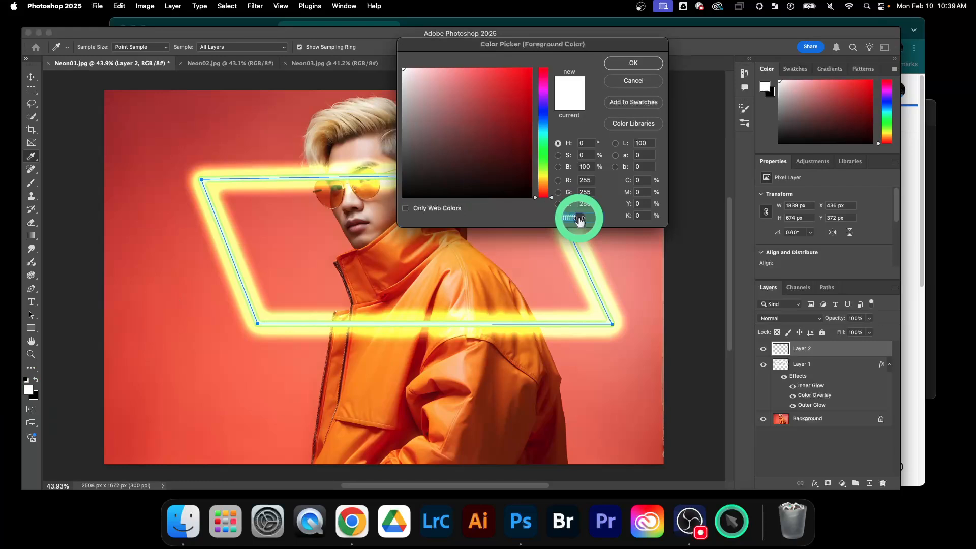
key(super+v)
click(619, 65)
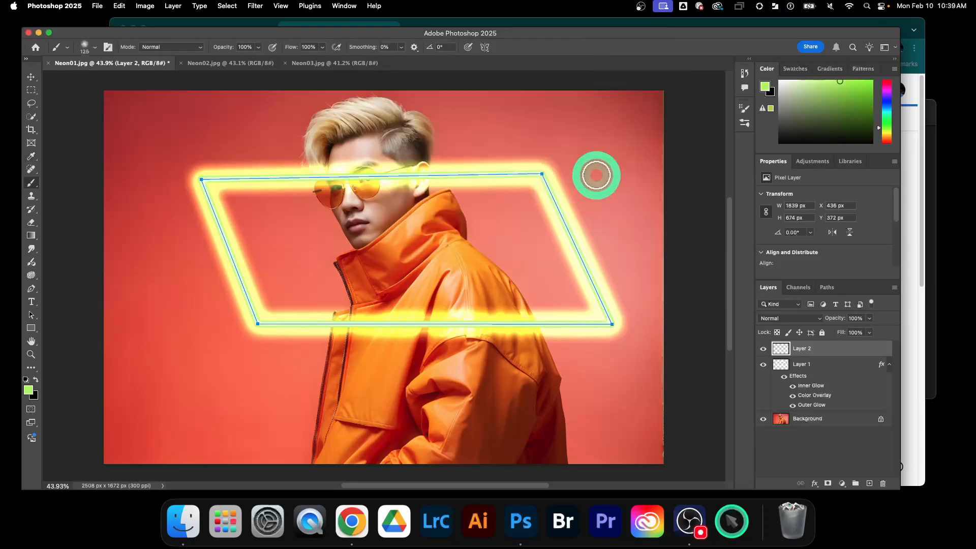
Stroke the parallelogram path on Layer 2 with the Brush, without simulated pressure
click(32, 291)
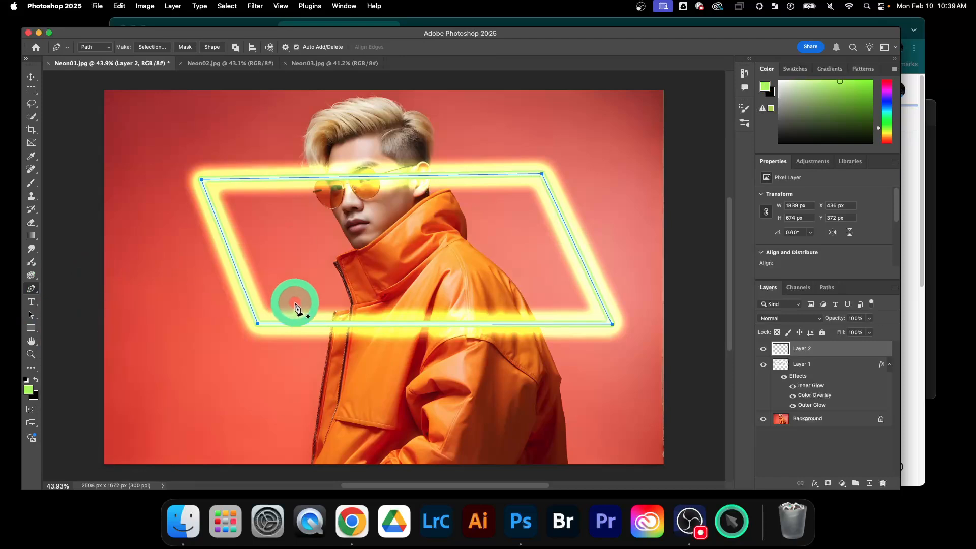
right_click(313, 324)
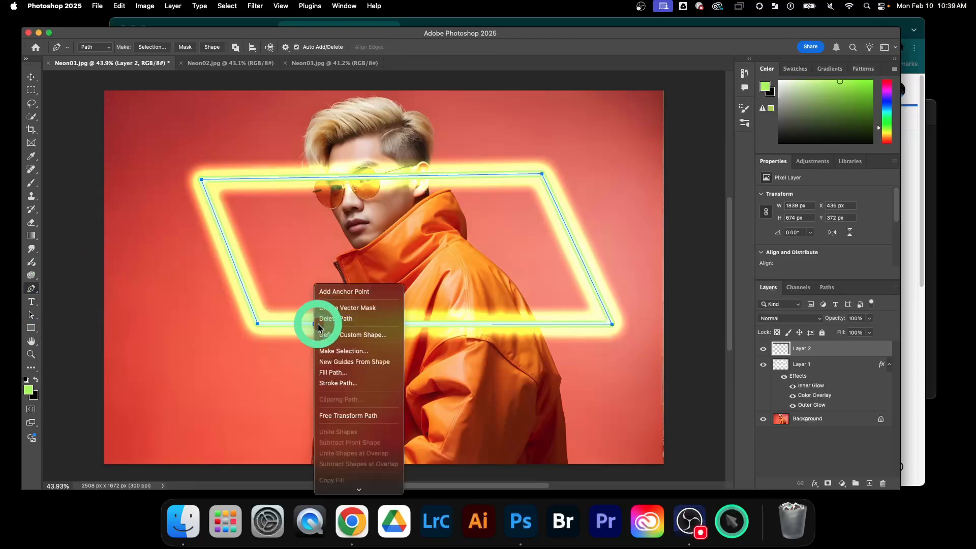
click(334, 383)
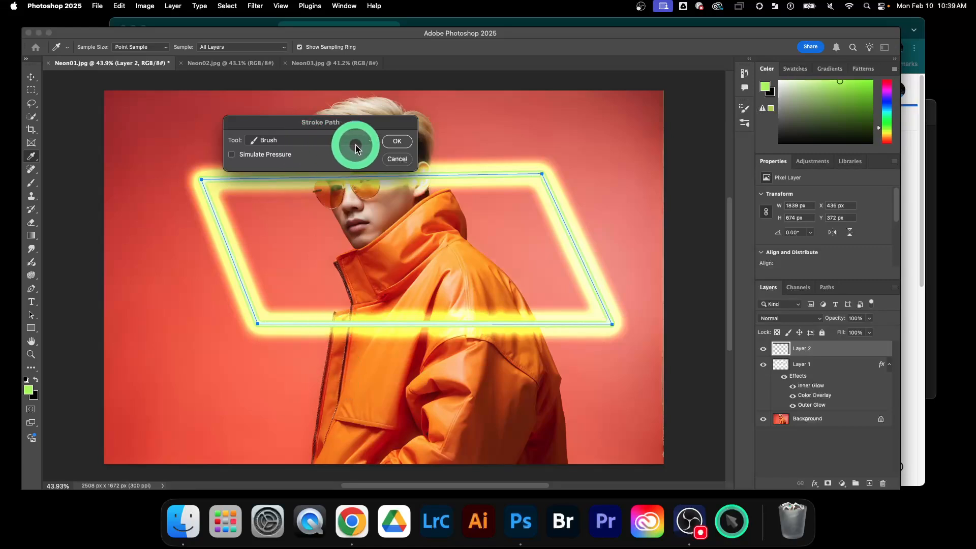
click(390, 143)
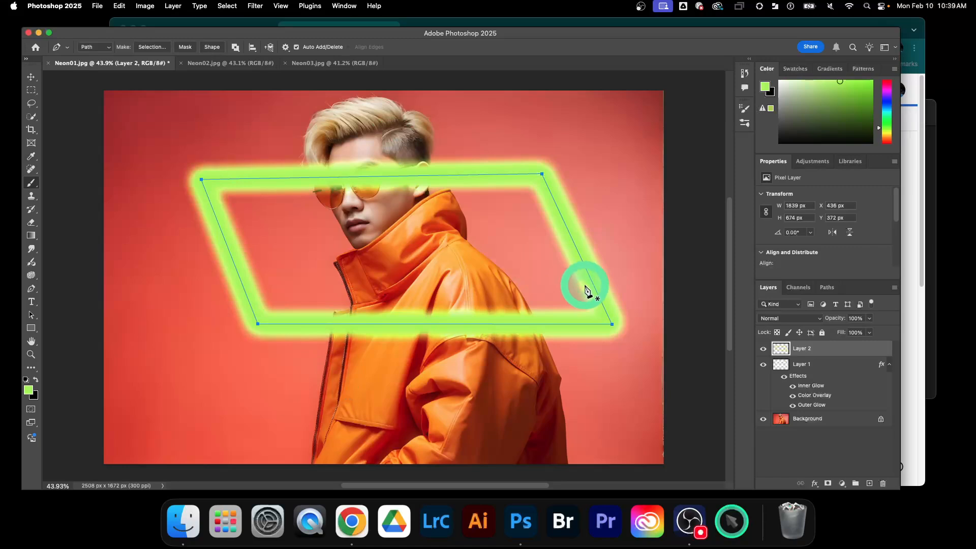
Set the blend mode of Layer 2 to Linear Dodge (Add) in its blending options
double_click(851, 350)
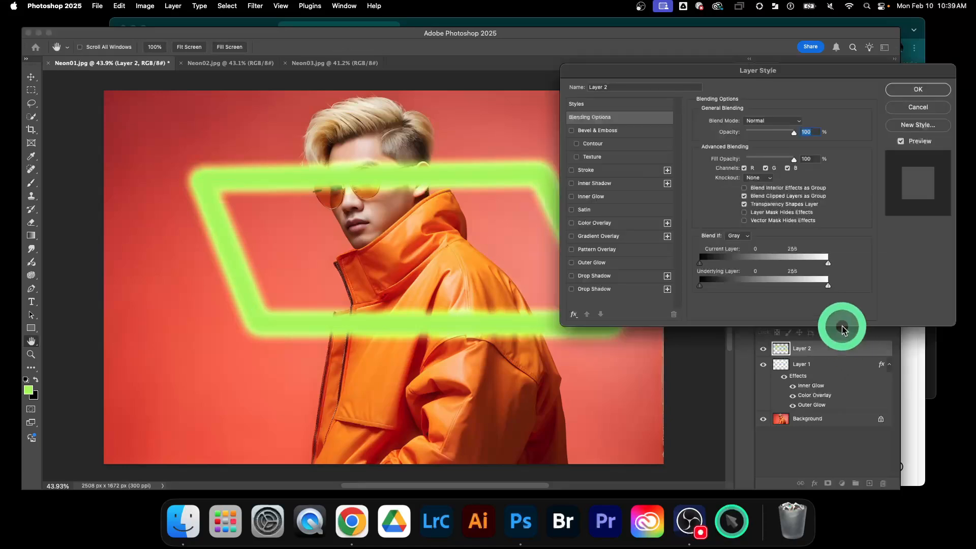
click(798, 123)
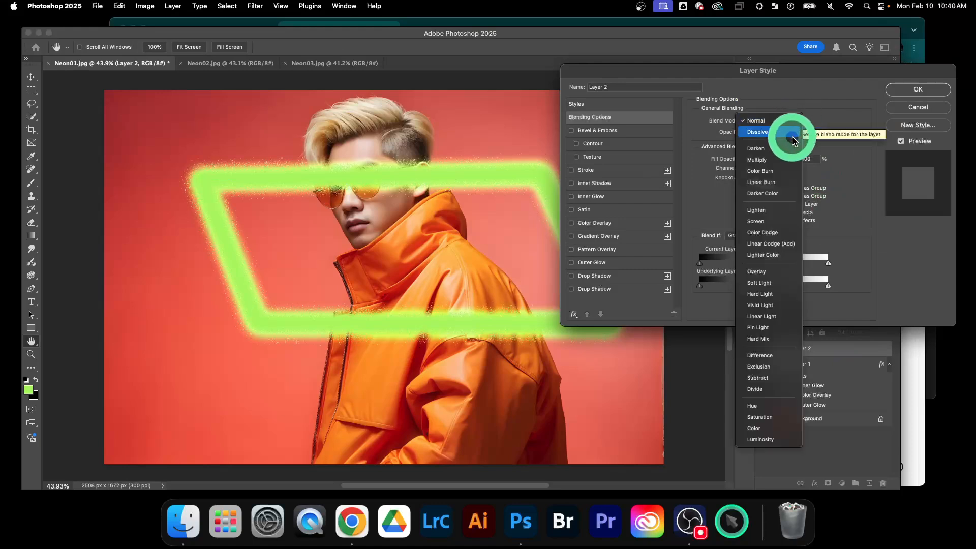
click(773, 244)
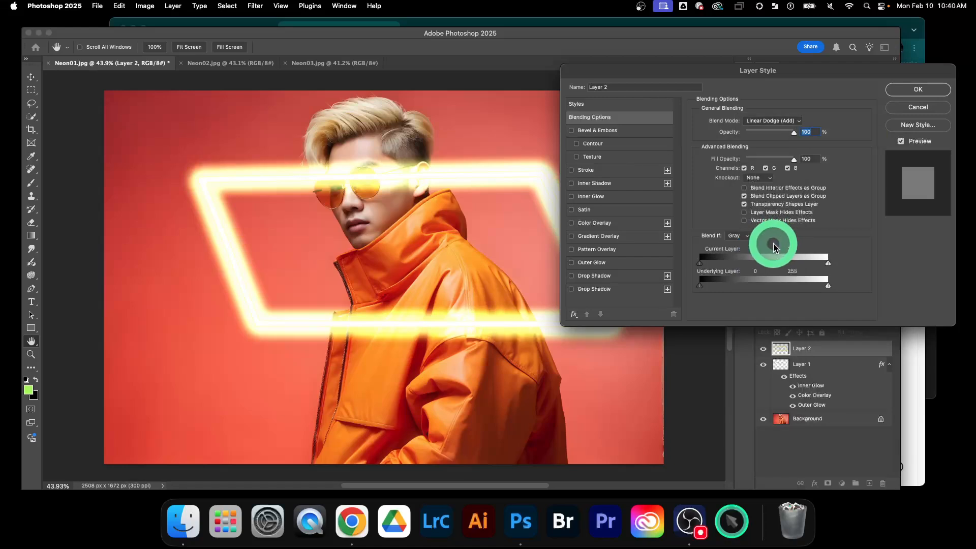
click(918, 91)
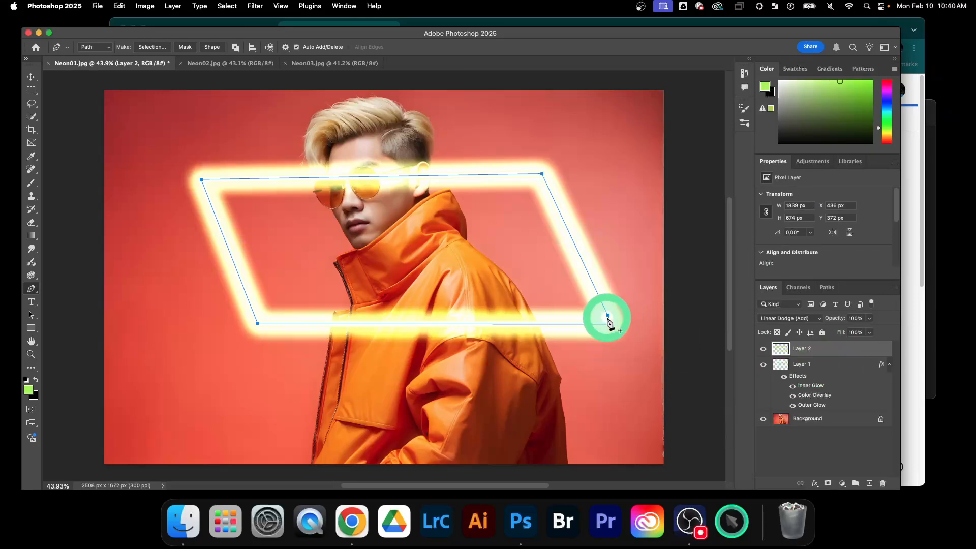
Set the blend mode of Layer 1's Outer Glow to Normal and apply the layer style
click(826, 365)
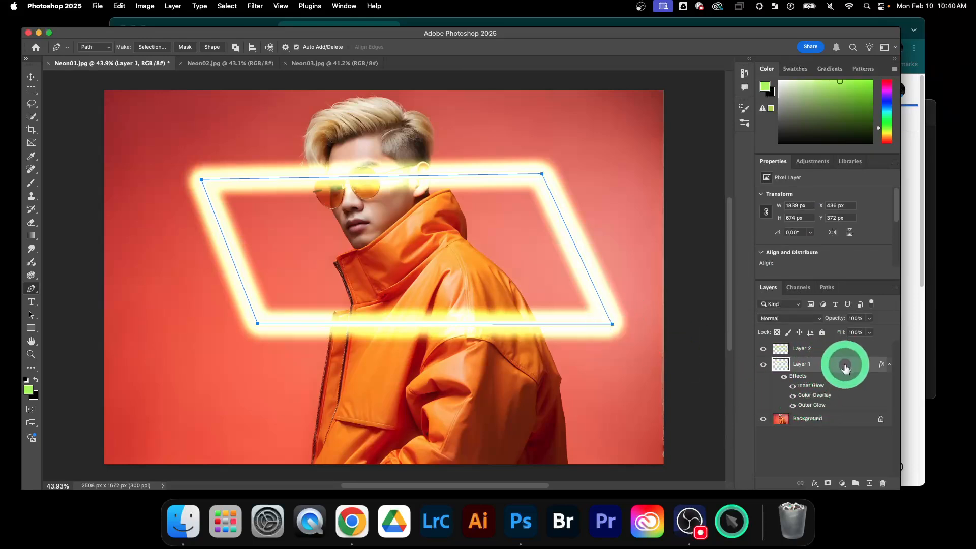
double_click(820, 407)
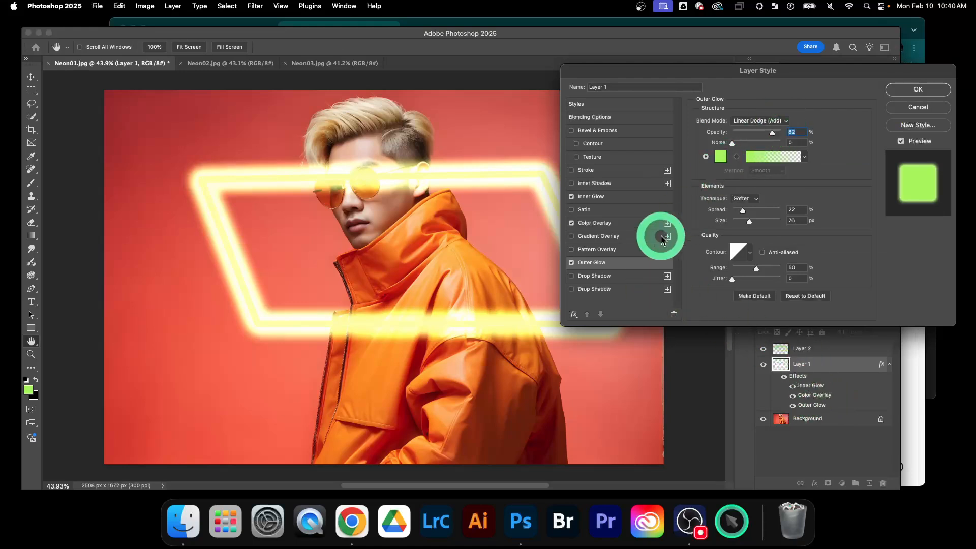
click(784, 121)
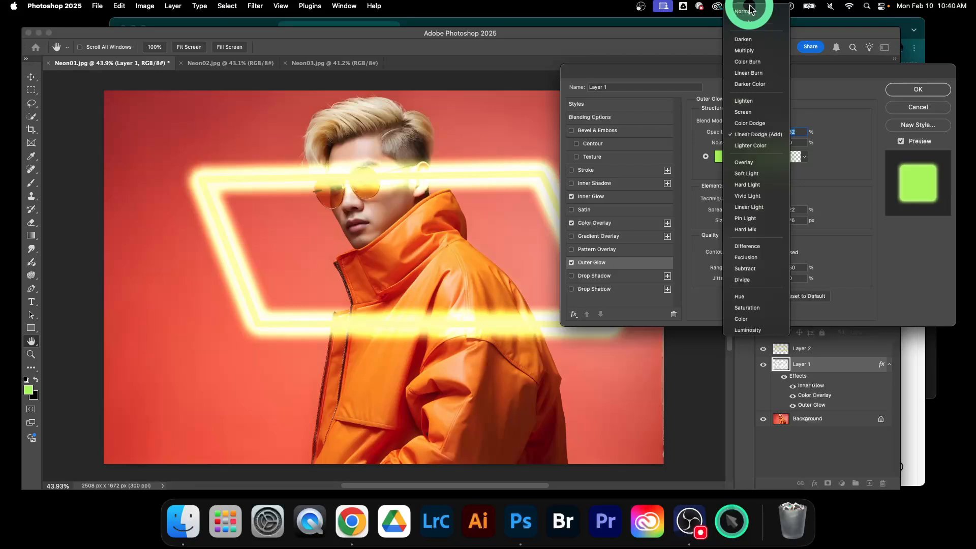
click(750, 14)
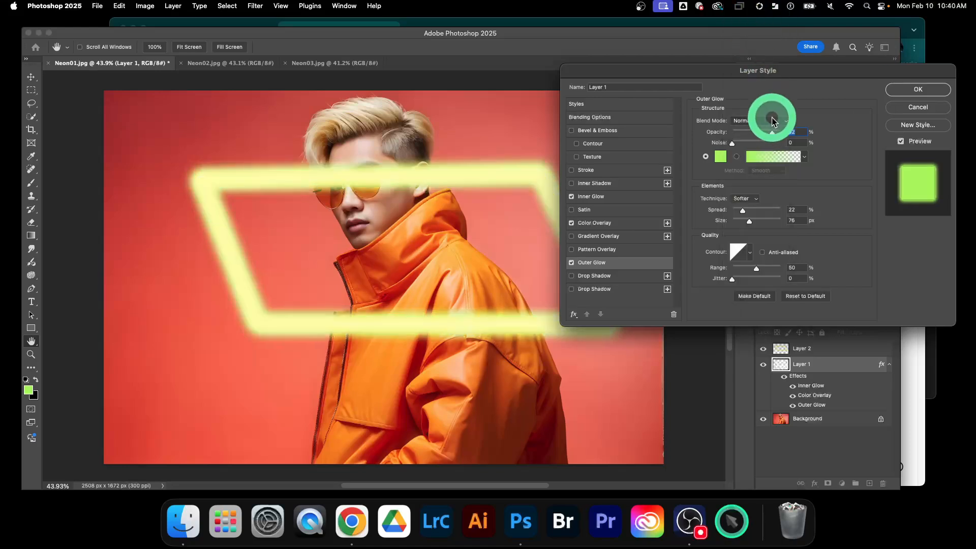
click(911, 90)
Set the blend mode of Layer 1's Inner Glow to Linear Dodge (Add) and apply the layer style
click(838, 351)
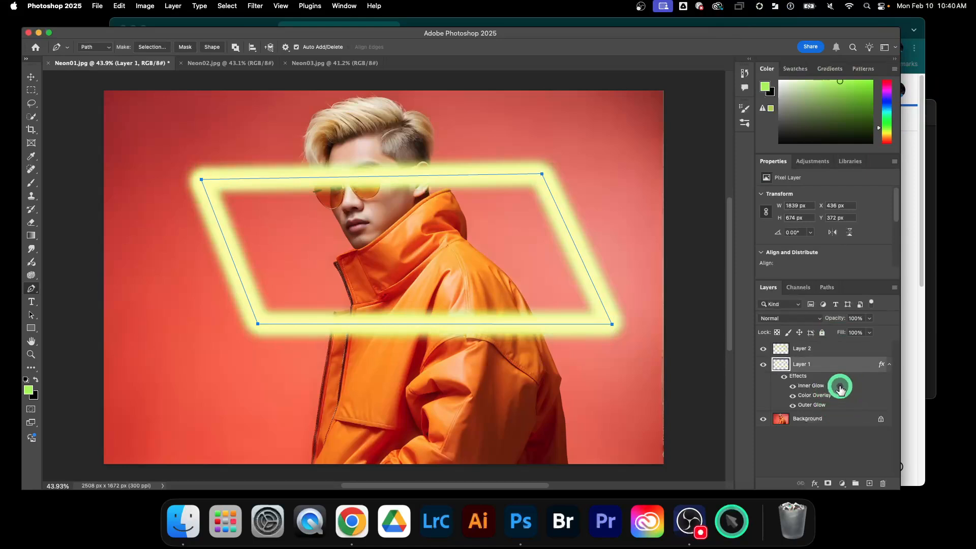
double_click(840, 386)
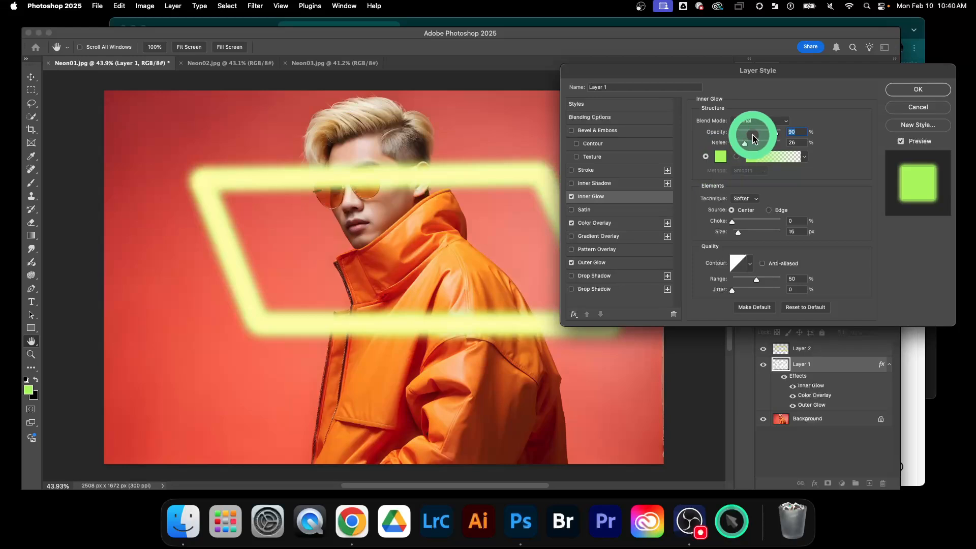
click(776, 122)
click(768, 244)
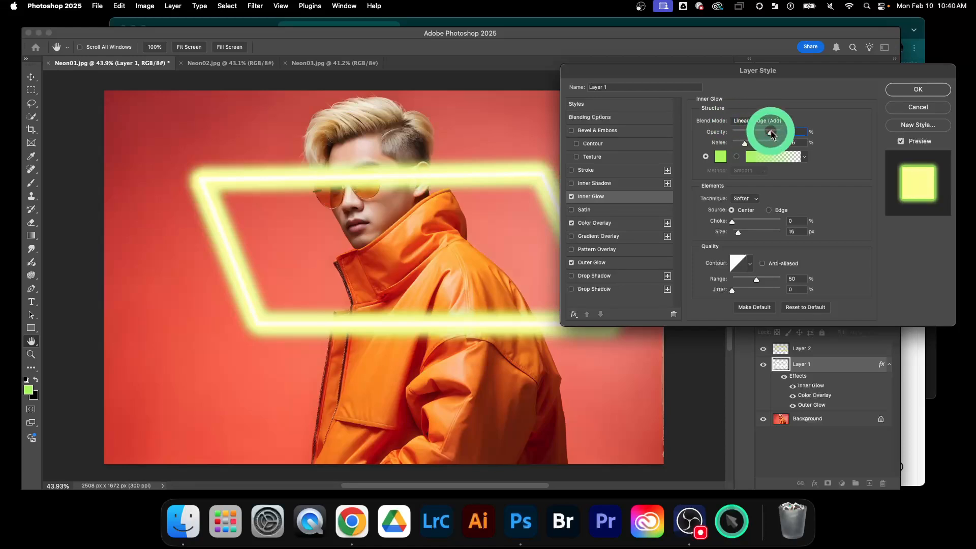
click(899, 94)
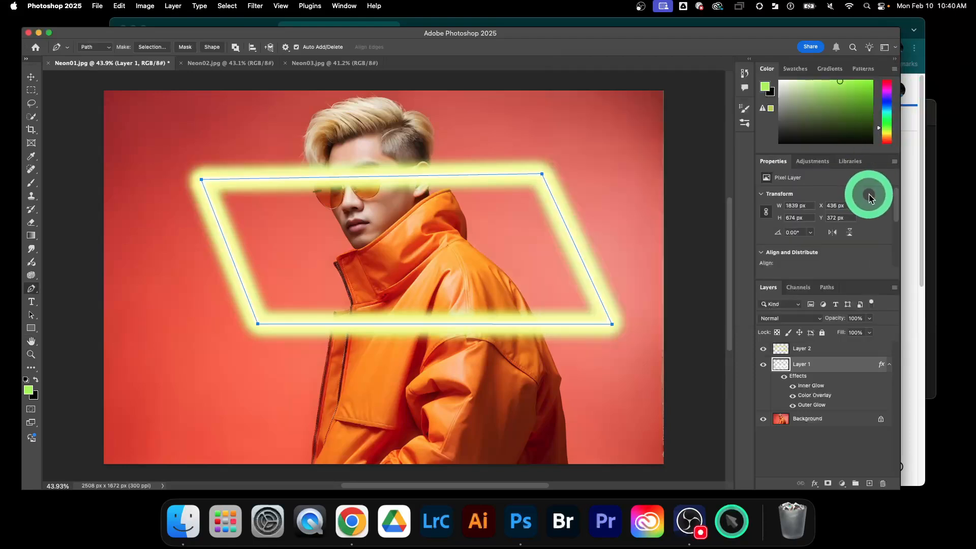
Delete the parallelogram work path and return to the layer list
click(830, 355)
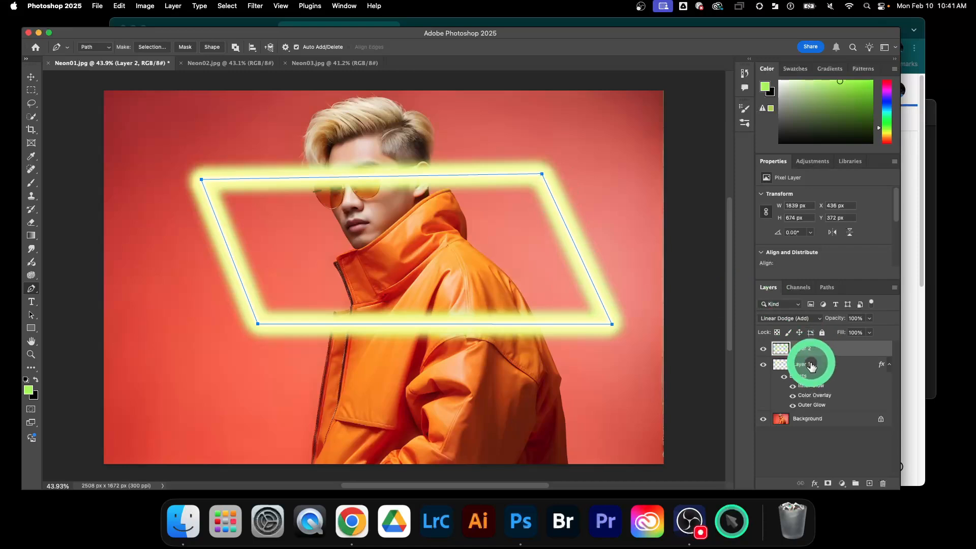
click(826, 288)
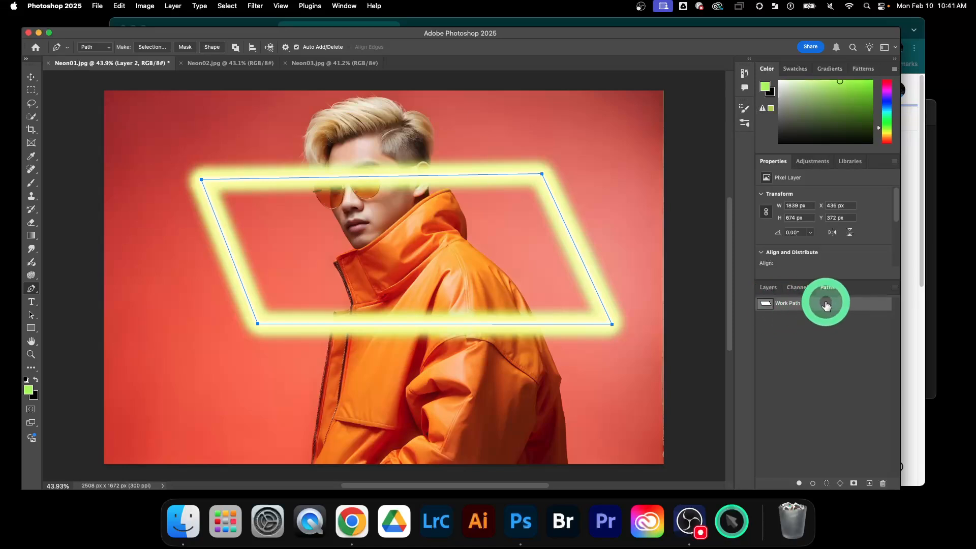
drag(826, 305, 883, 480)
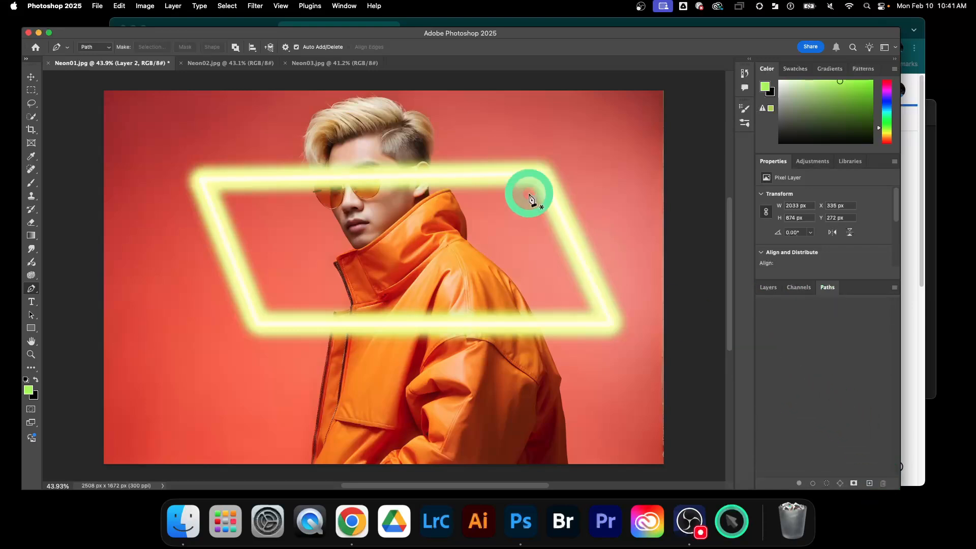
click(769, 289)
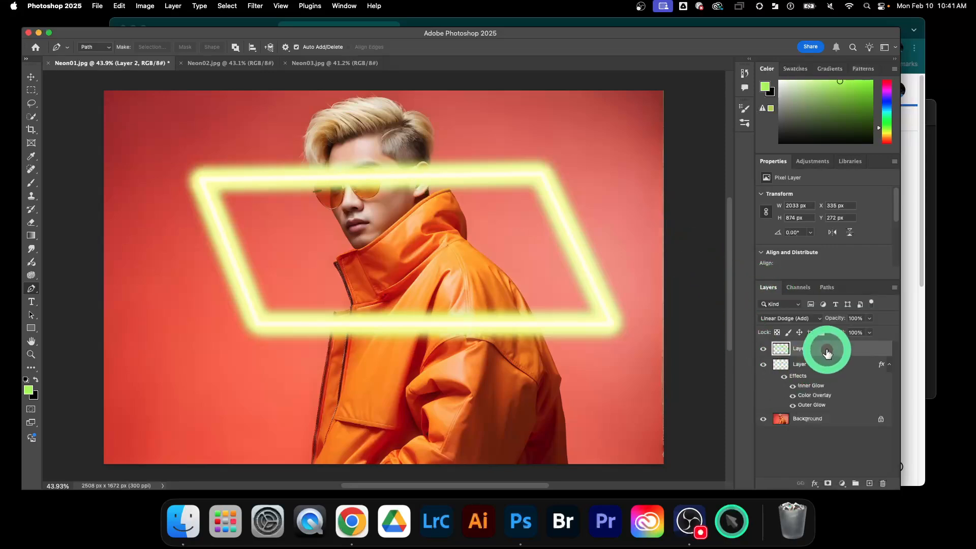
Compare the neon glow with and without Layer 2 by hiding the layer and showing it again
click(829, 364)
click(829, 349)
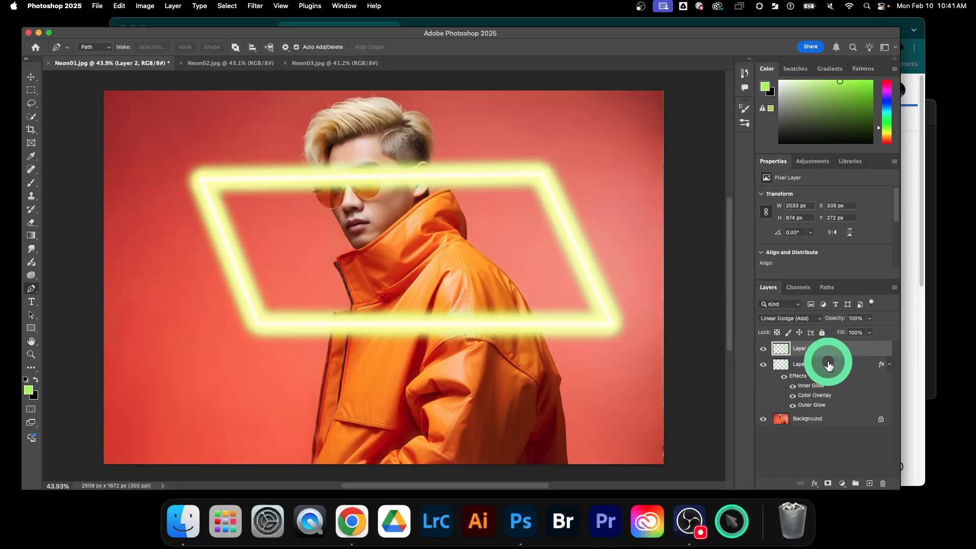
click(829, 364)
click(831, 366)
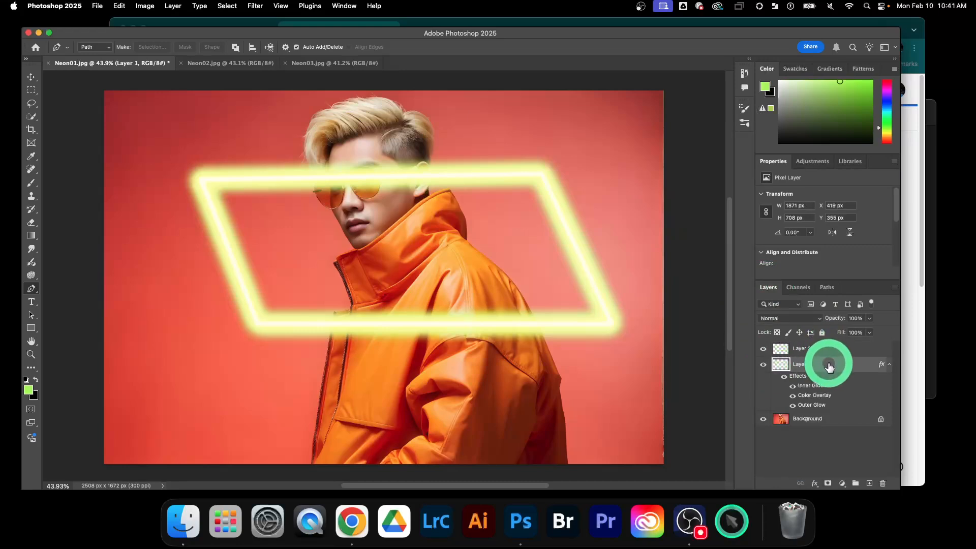
click(763, 349)
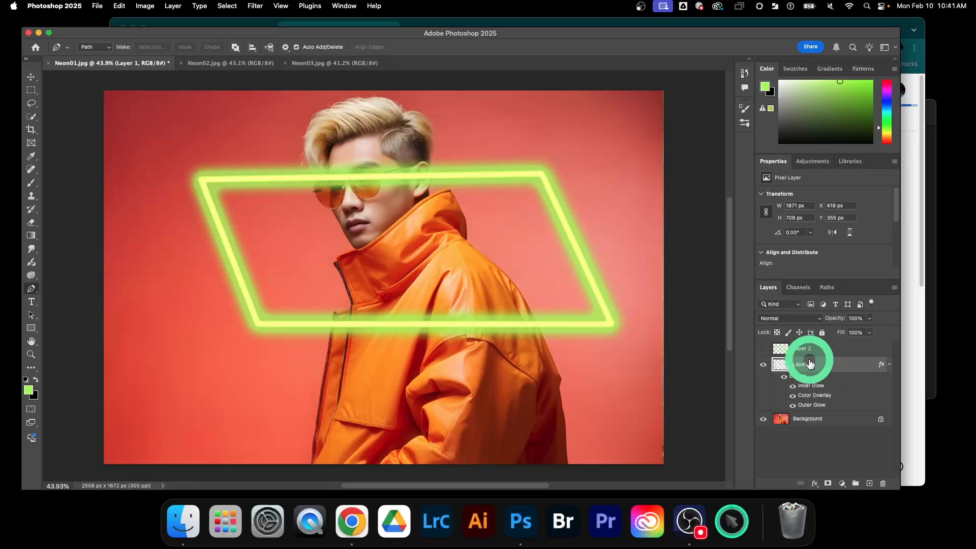
click(763, 349)
Group Layer 1 and Layer 2 and name the group Neon
click(812, 350)
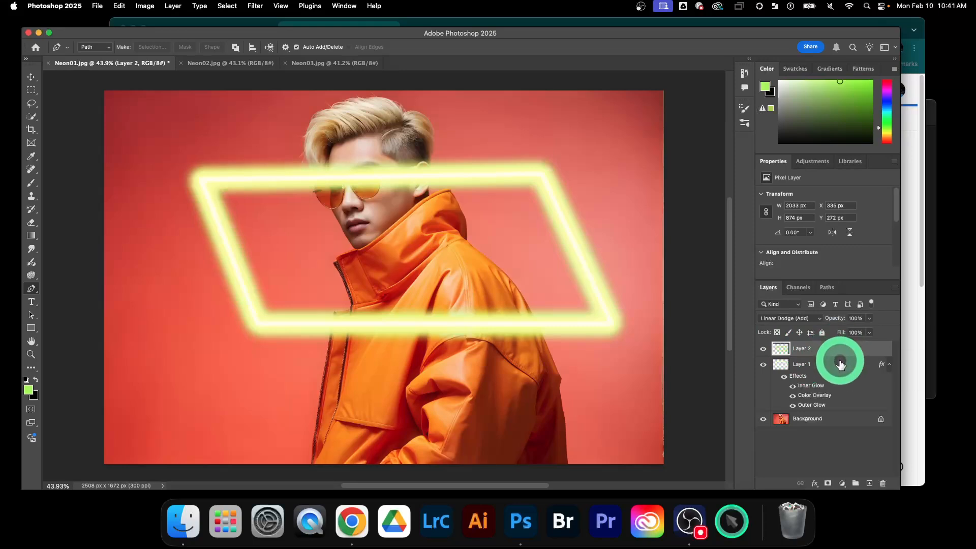
shift+click(841, 363)
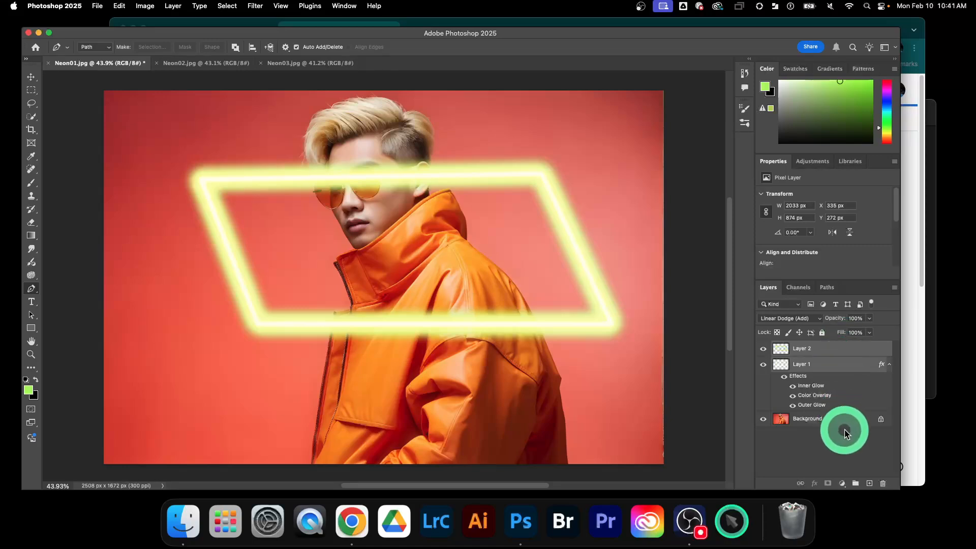
click(855, 486)
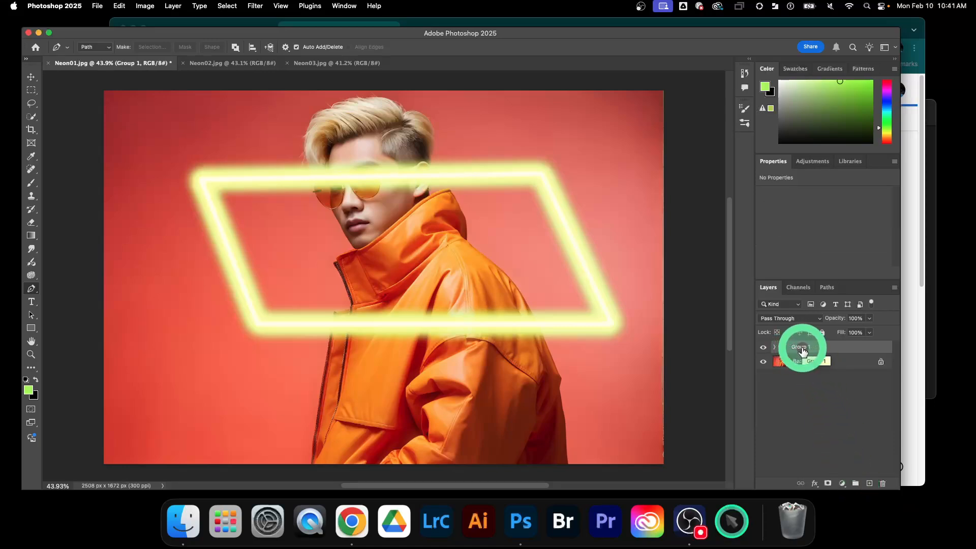
click(775, 348)
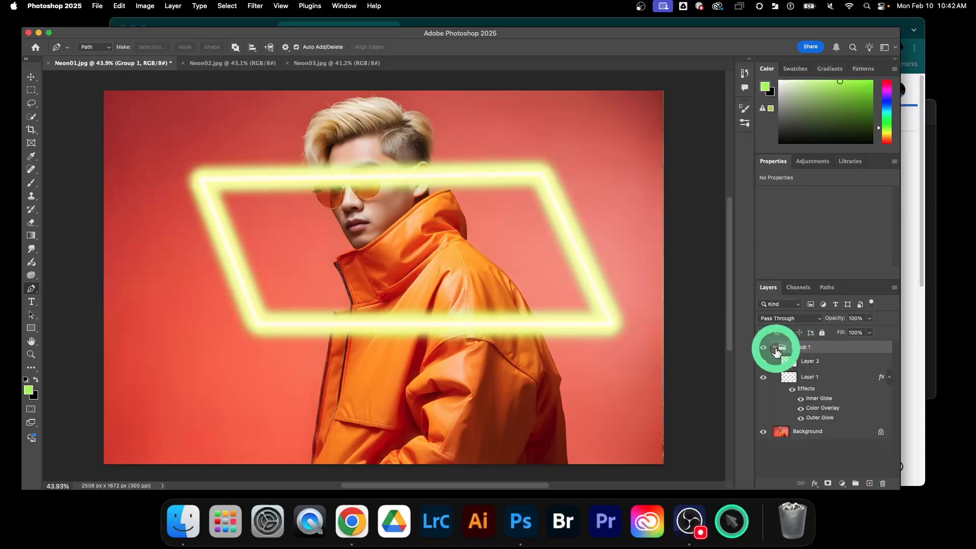
click(775, 348)
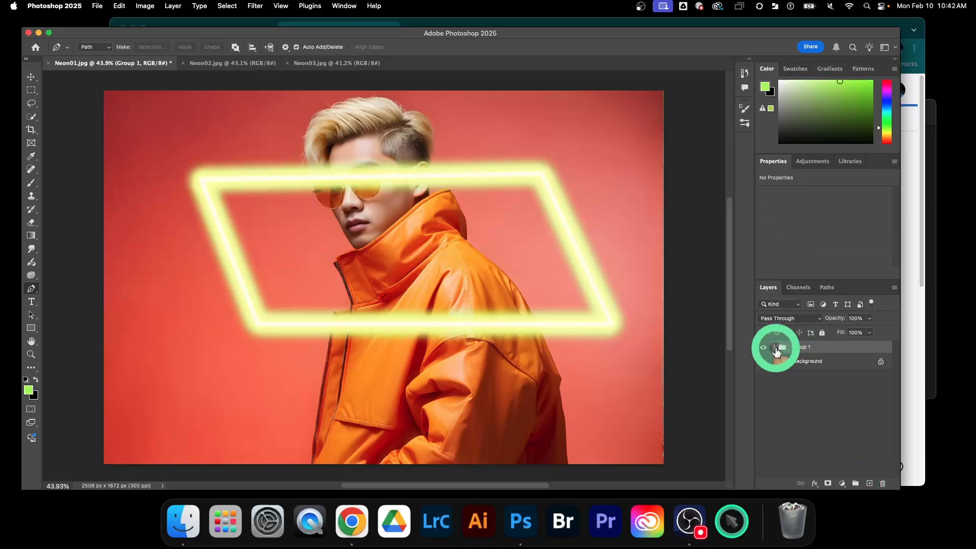
double_click(801, 347)
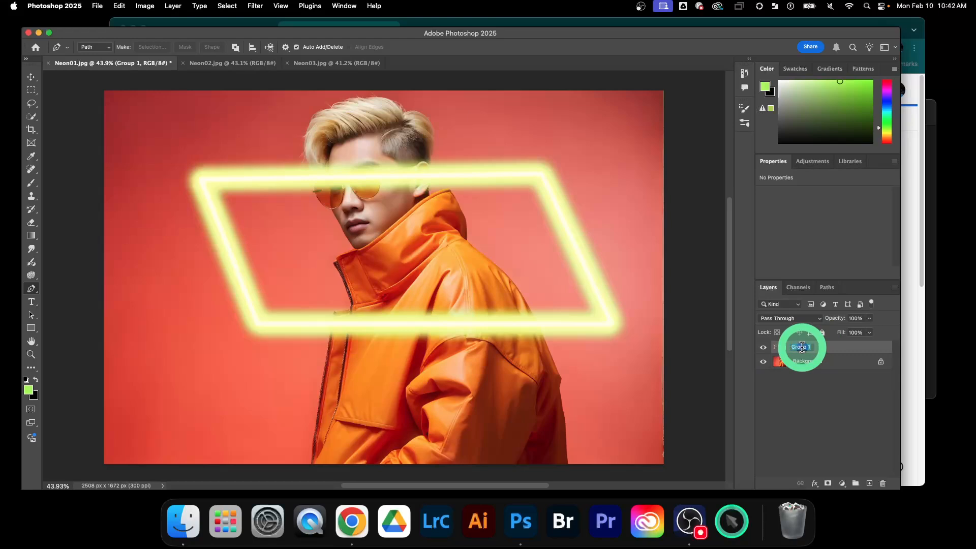
key(Return)
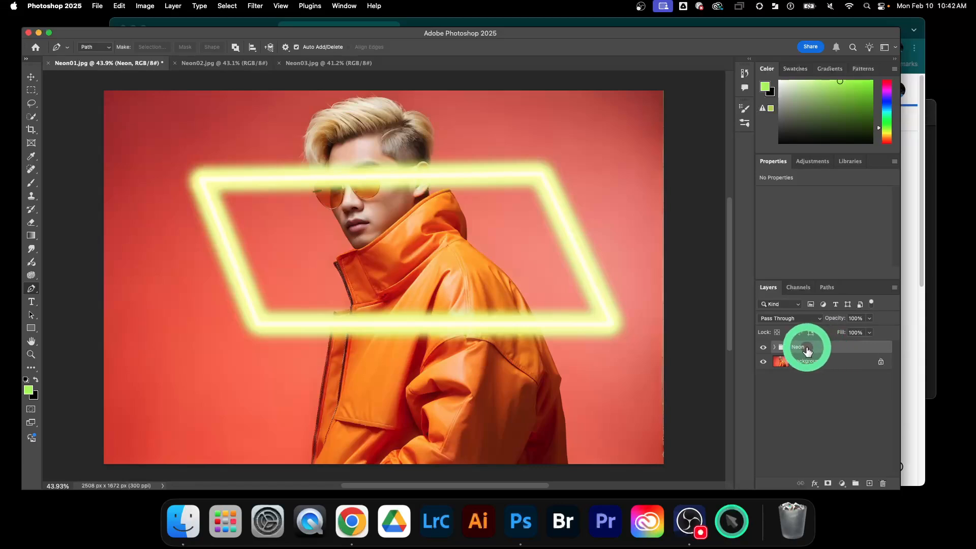
Hide the Neon group and activate the Quick Selection tool
click(764, 349)
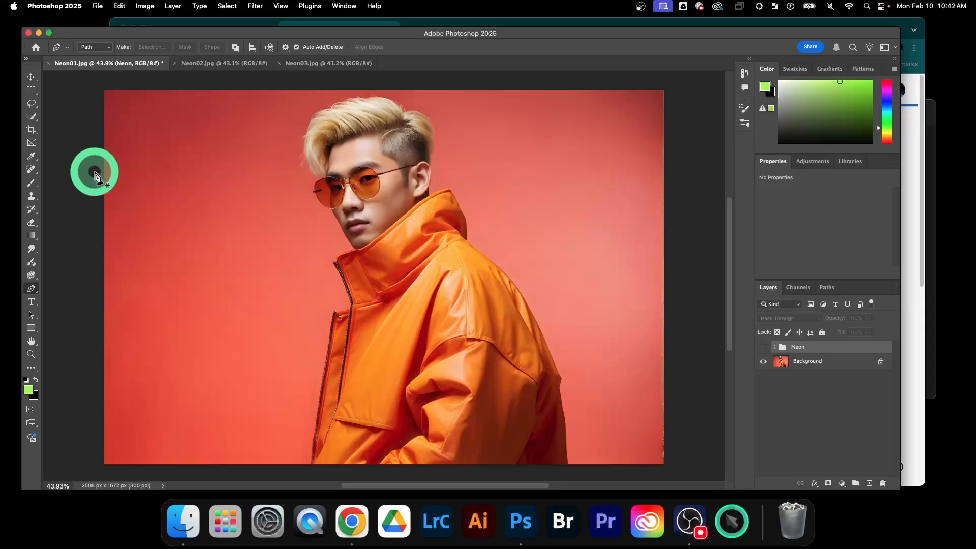
click(31, 118)
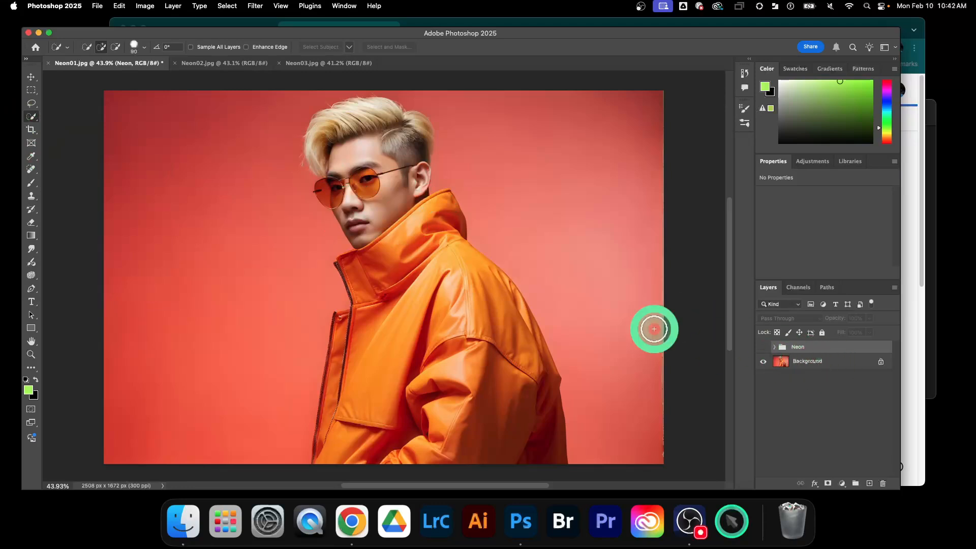
mouse_move(380, 154)
mouse_down()
mouse_move(394, 261)
mouse_move(487, 371)
mouse_move(546, 291)
mouse_move(304, 199)
mouse_move(411, 220)
mouse_up()
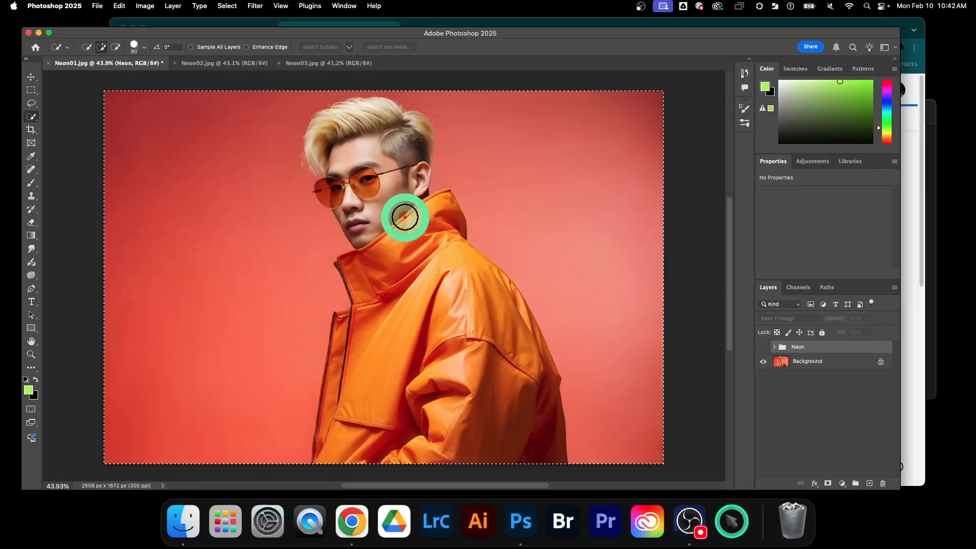
key(super+z)
key(super+z)
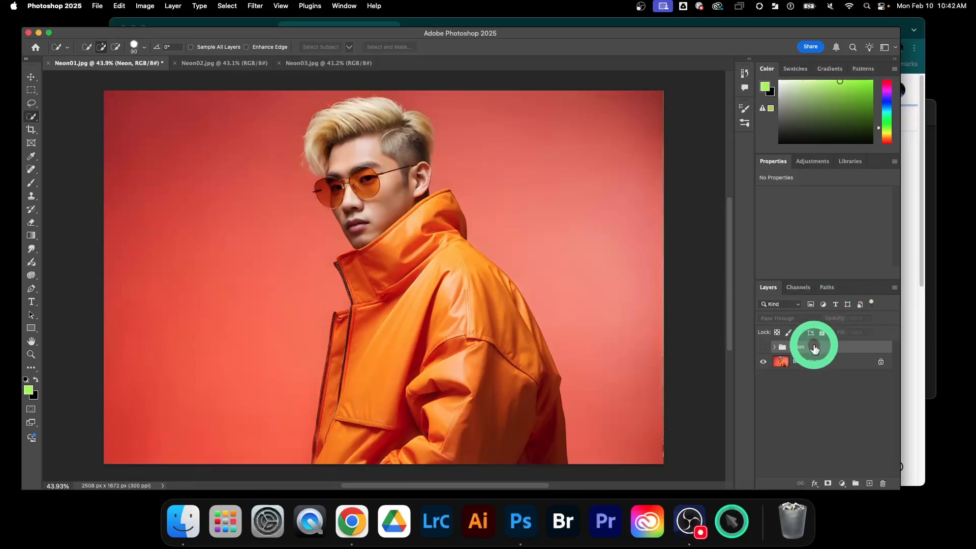
Select the man on the Background layer with Select Subject
click(818, 364)
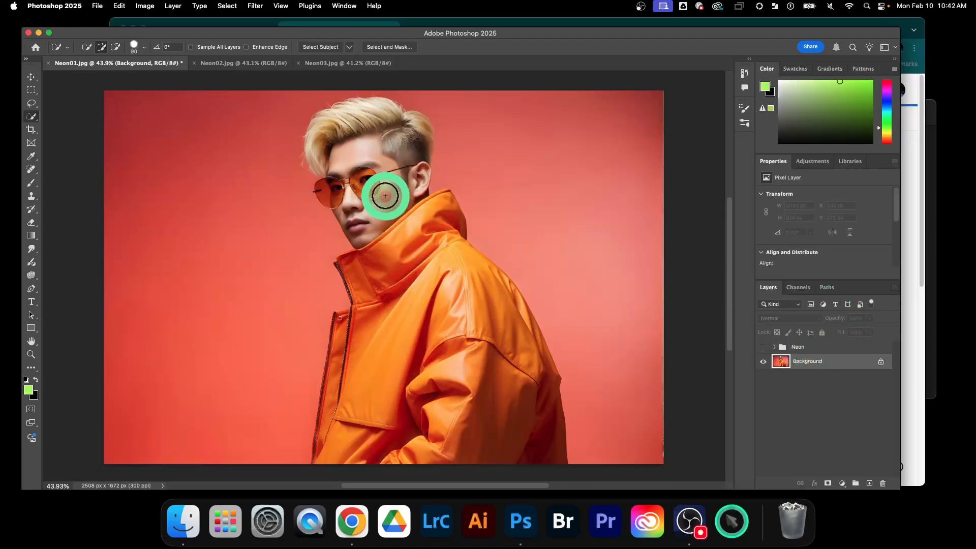
scroll(382, 195, left, 5)
scroll(434, 188, right, 4)
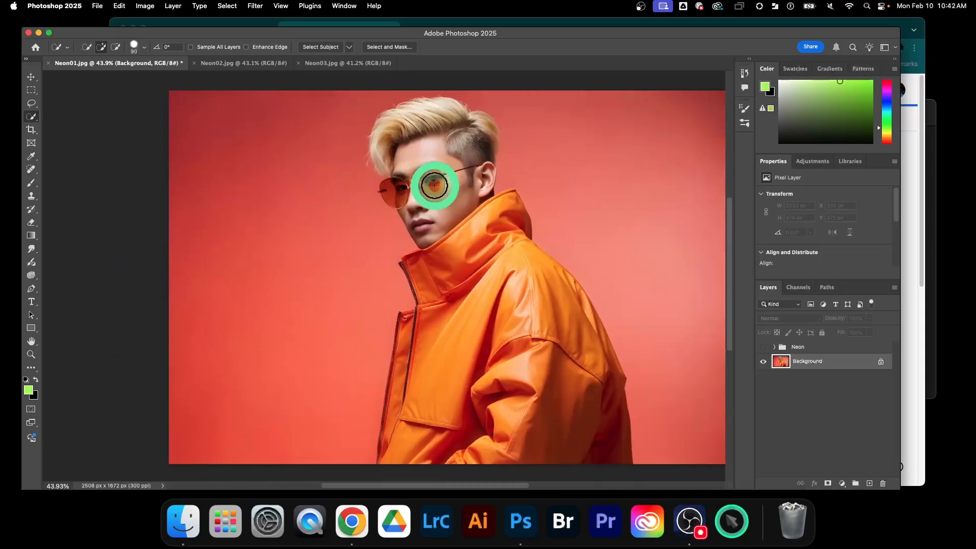
click(328, 50)
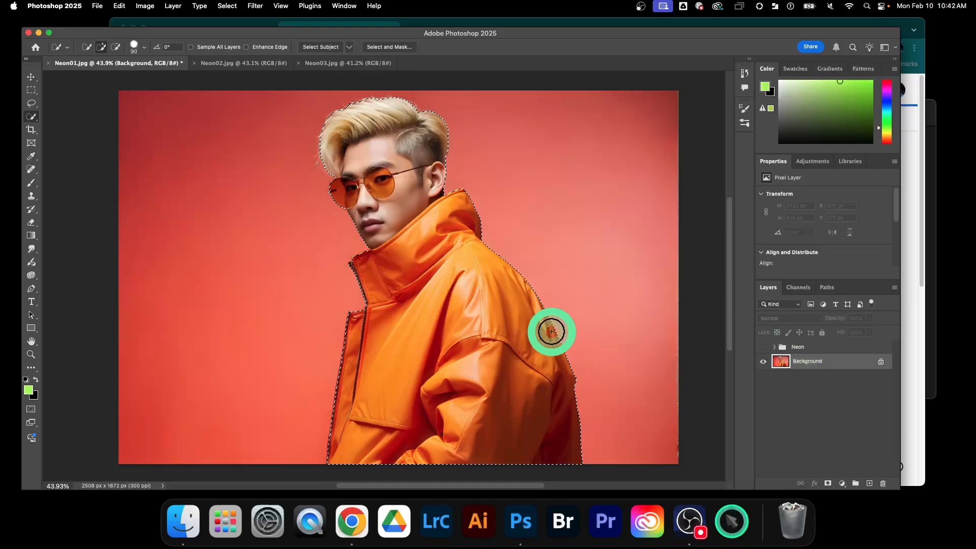
Show the Neon group again and add a layer mask from the subject selection, inverted to hide the neon over the man
click(826, 347)
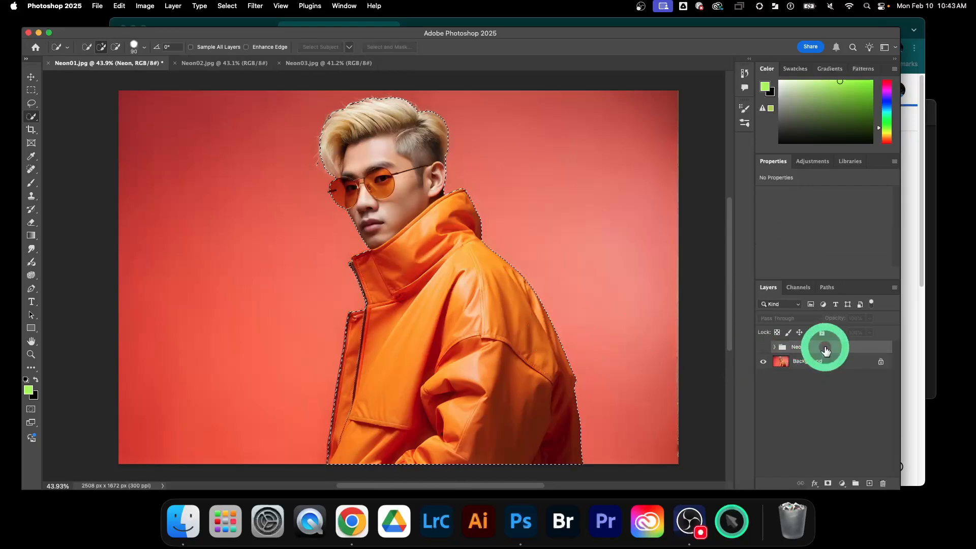
click(764, 347)
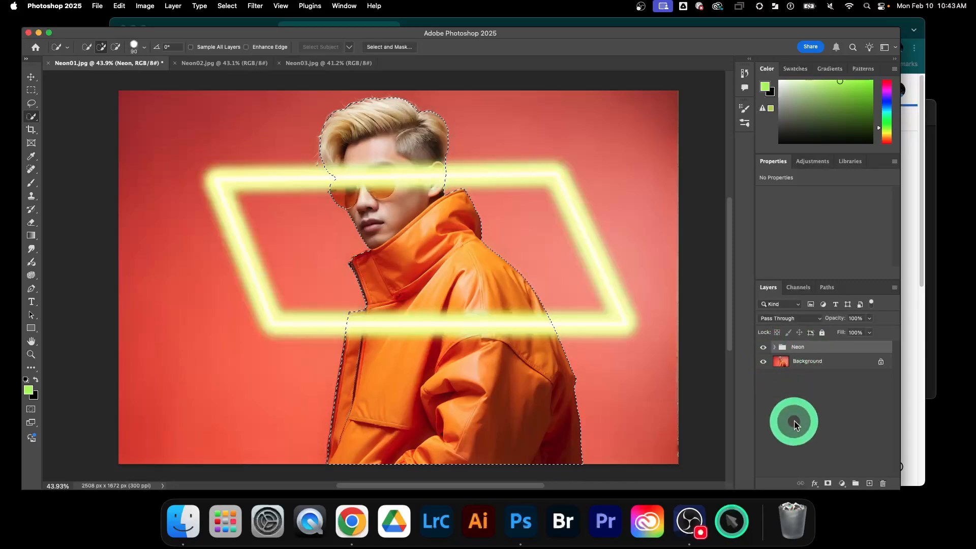
click(828, 483)
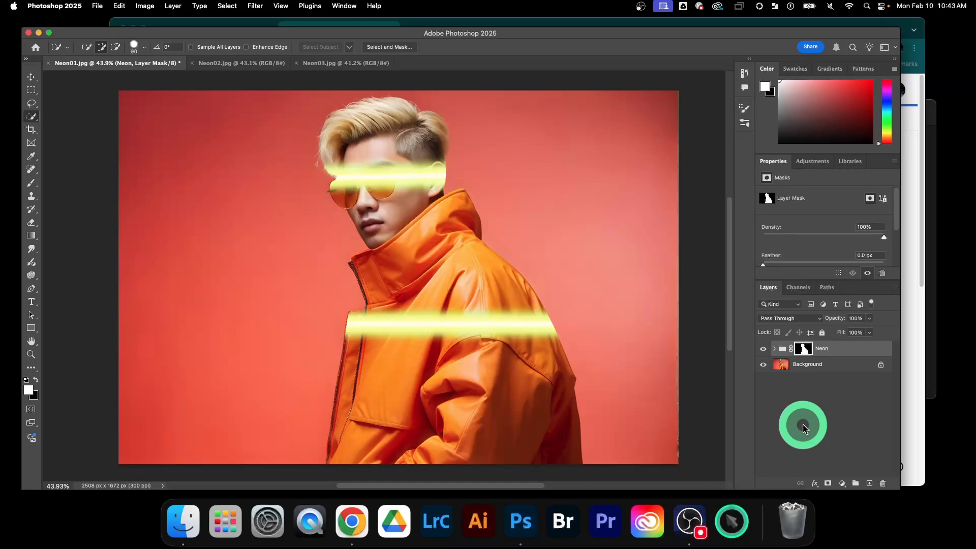
key(super+i)
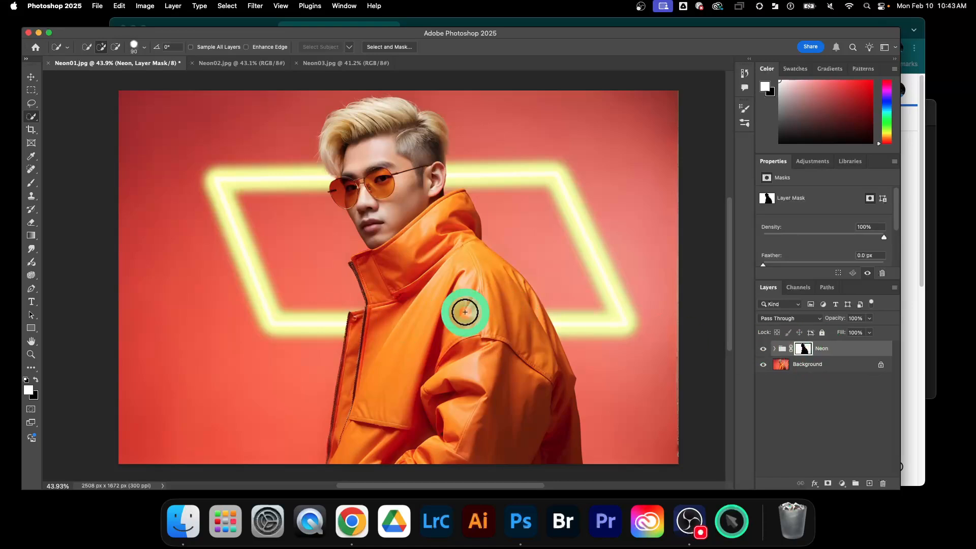
Paint white on the Neon group's mask with a soft round brush to bring the lower neon bar back across the jacket
click(31, 184)
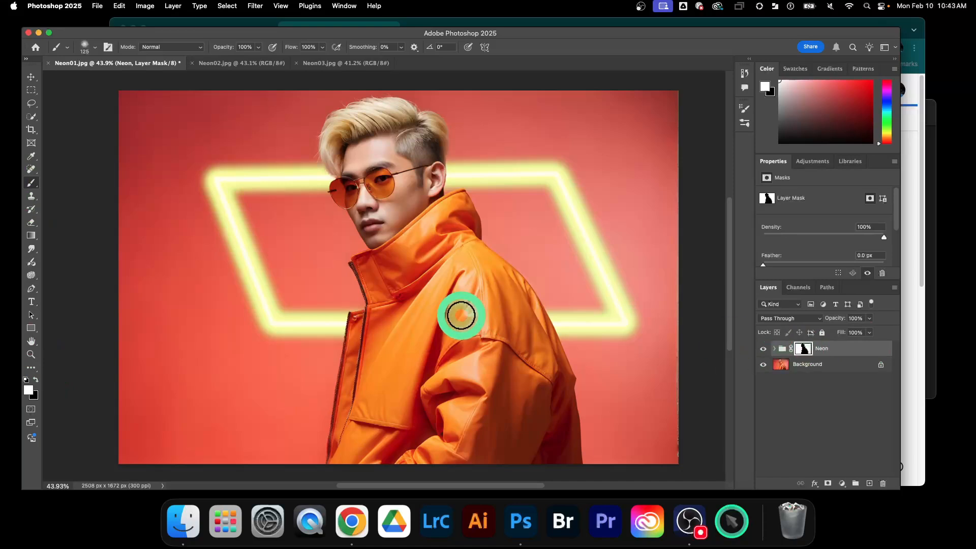
click(96, 50)
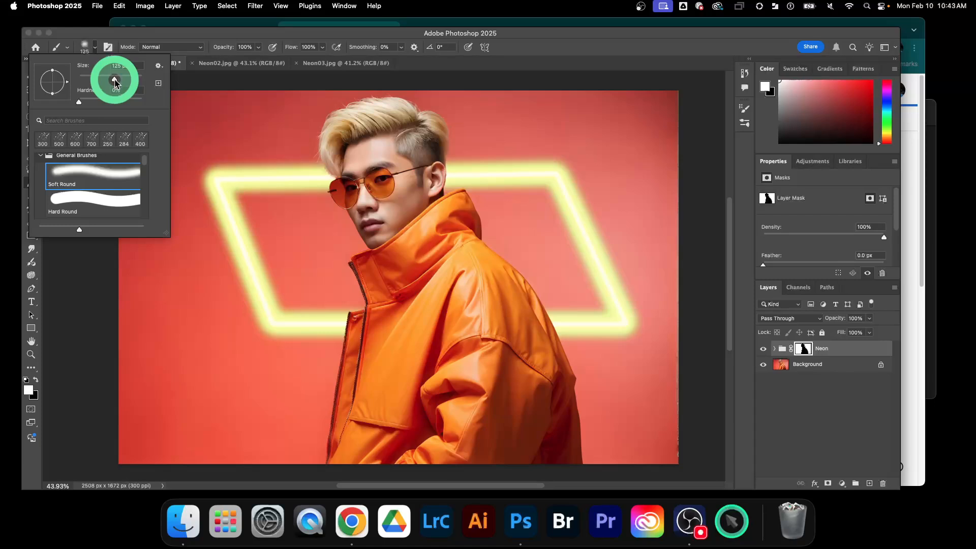
click(152, 35)
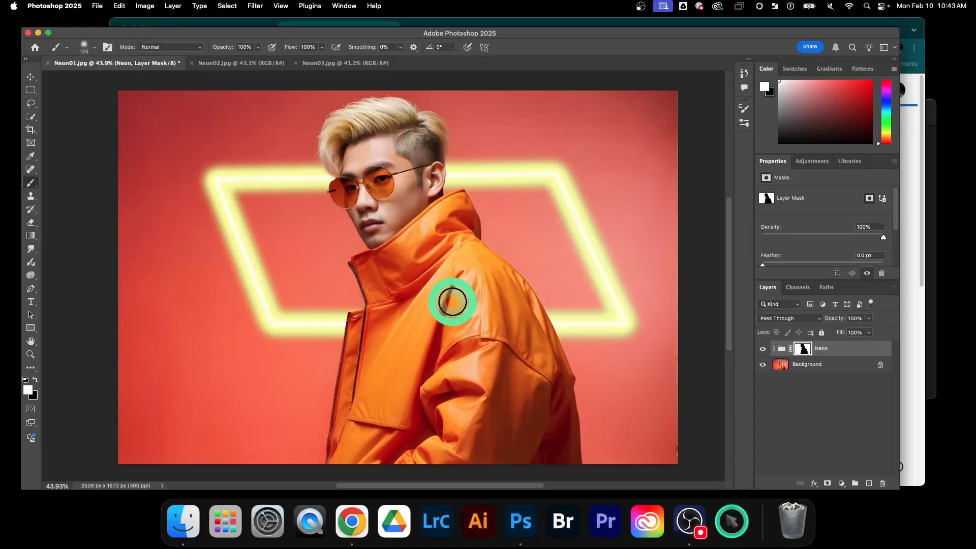
mouse_move(355, 311)
mouse_down()
mouse_move(378, 336)
mouse_move(448, 315)
mouse_move(545, 317)
mouse_move(322, 322)
mouse_move(554, 331)
mouse_up()
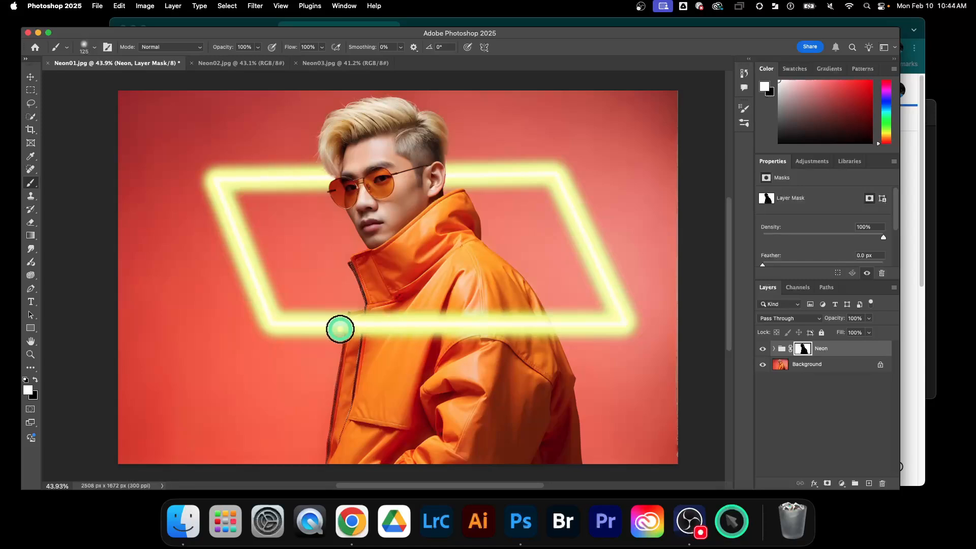
drag(319, 318, 319, 318)
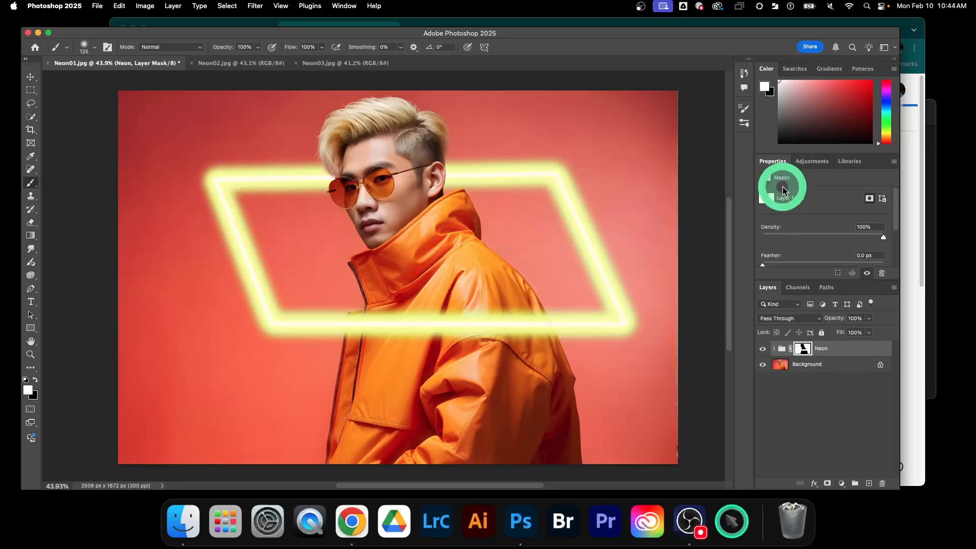
Add a Black & White adjustment layer above the Neon group
click(811, 161)
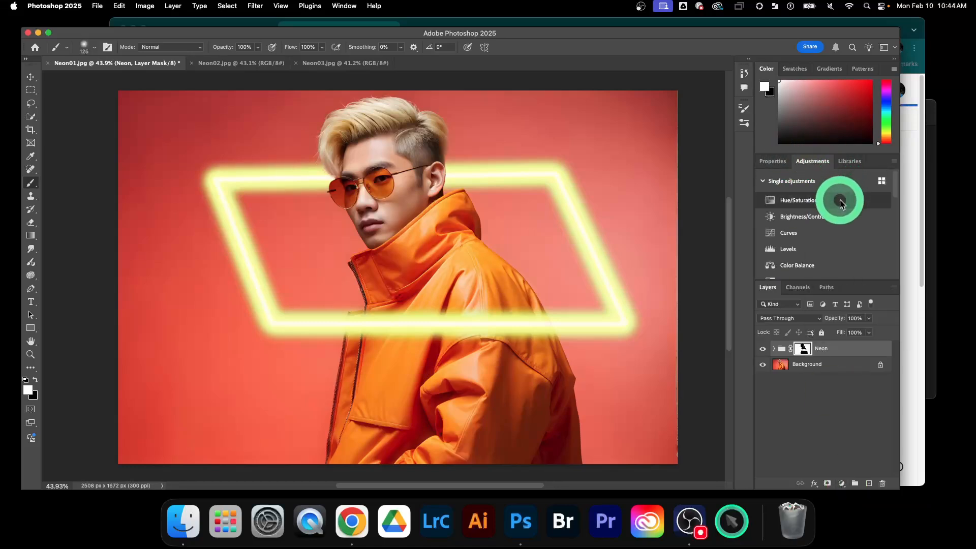
scroll(837, 222, down, 3)
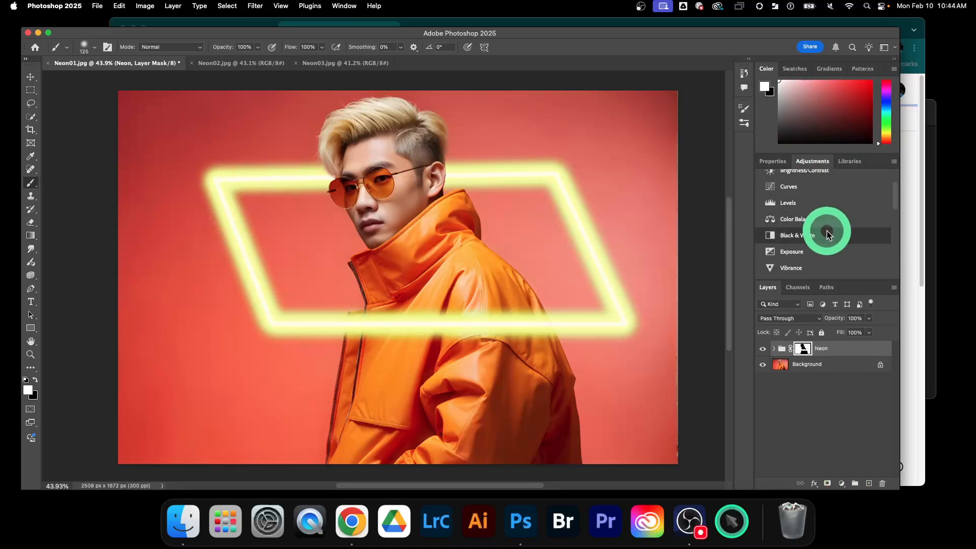
click(802, 239)
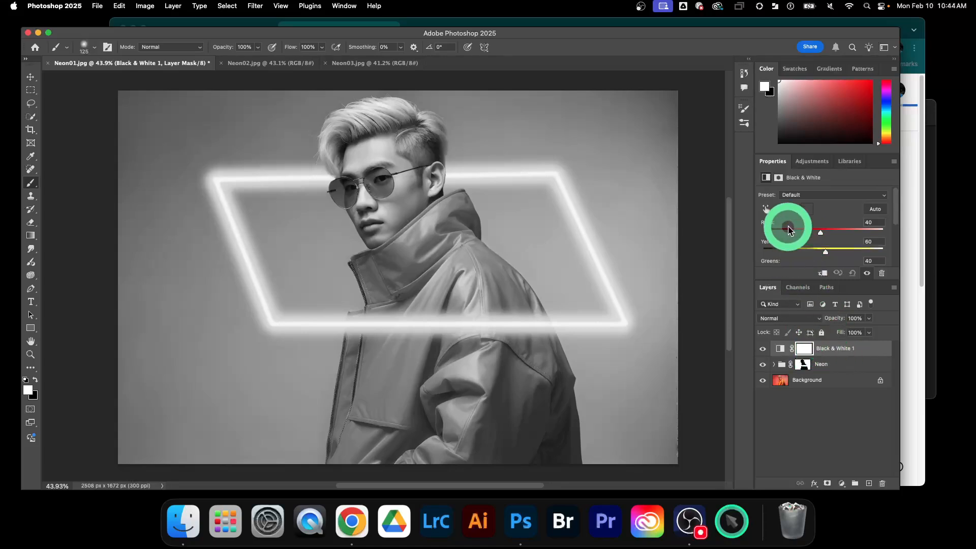
Turn on the Tint of the Black & White adjustment and set its colour to affa57
click(783, 209)
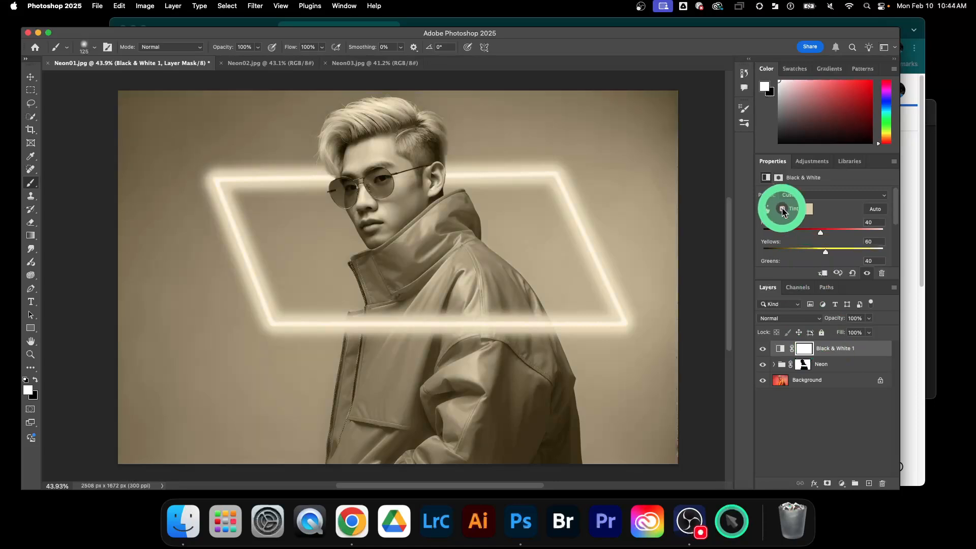
click(807, 209)
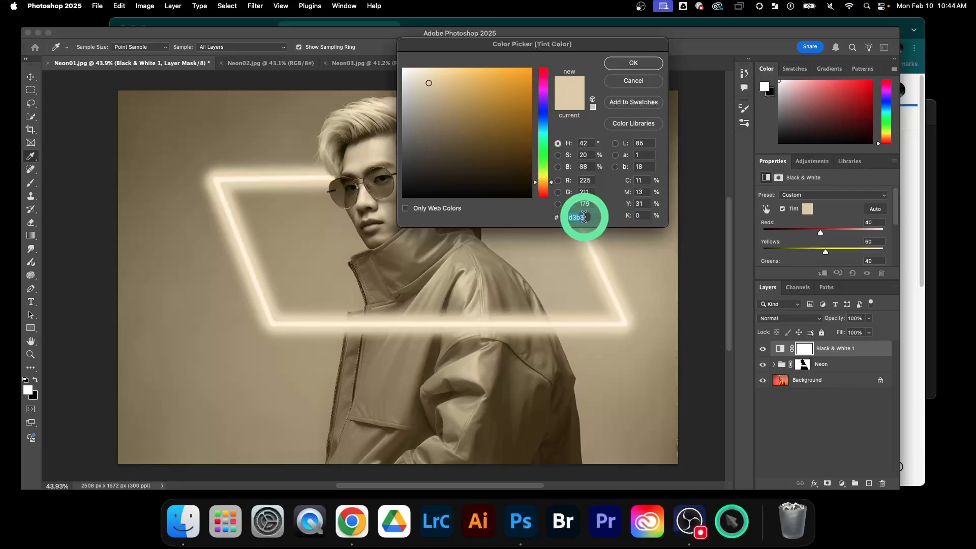
text(affa57)
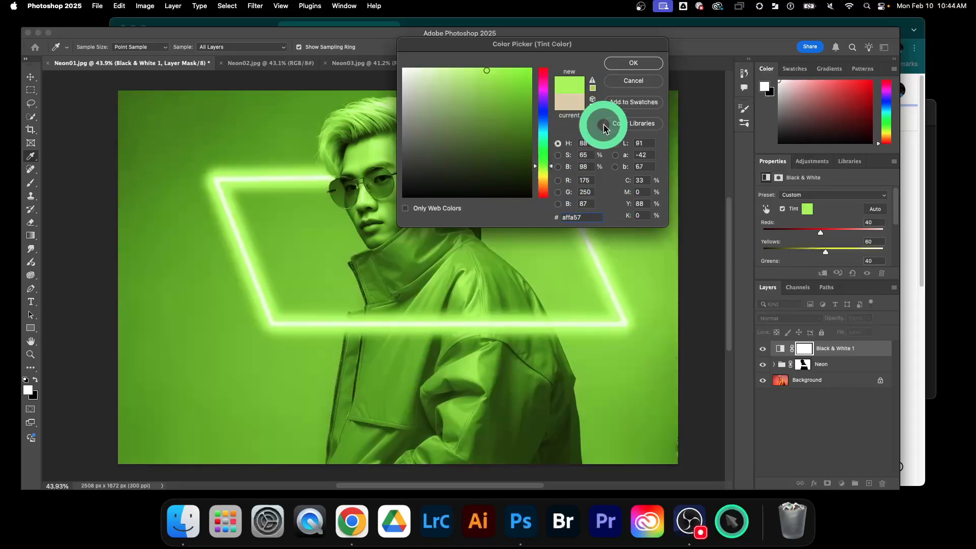
click(630, 65)
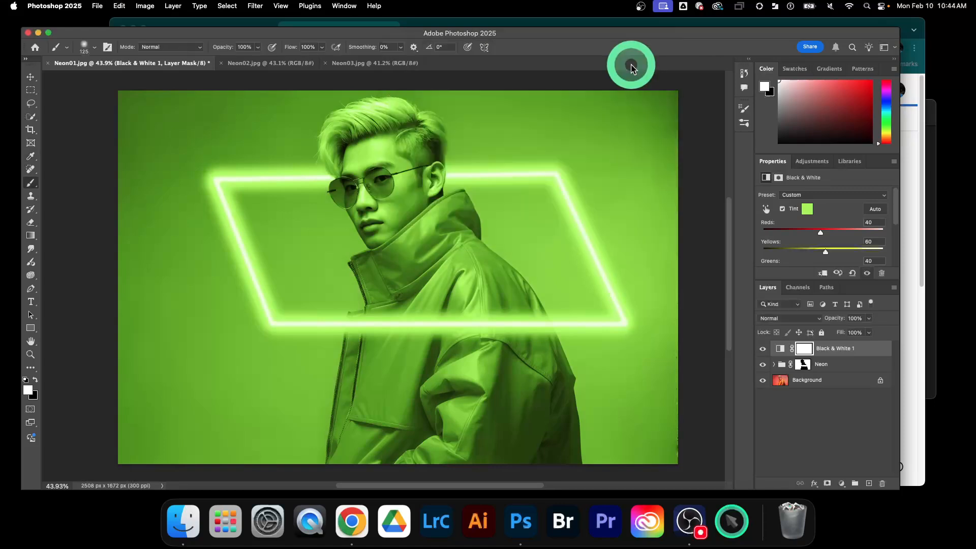
key(b)
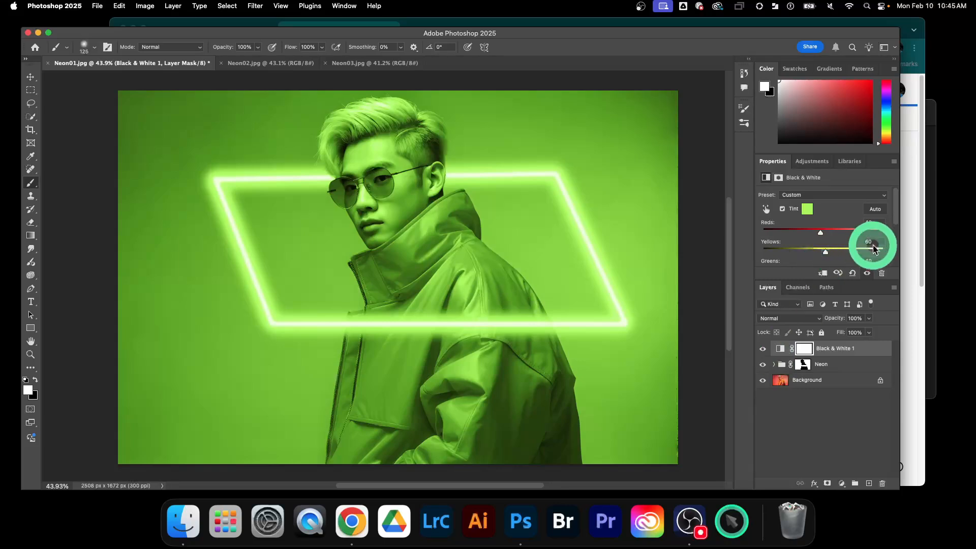
Compare the image without the Black & White adjustment, then set its Reds to -15, Yellows to 6 and Greens to 21
drag(833, 280, 830, 306)
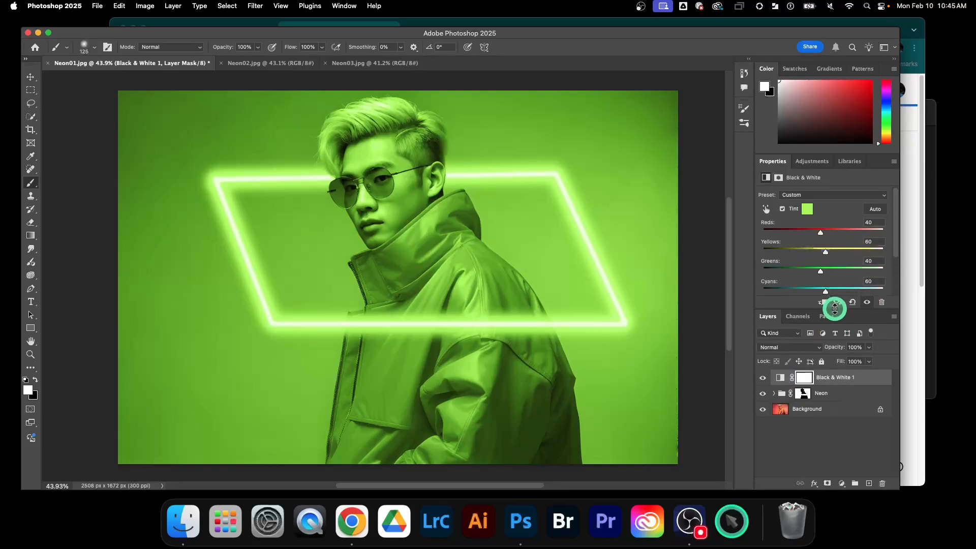
click(763, 377)
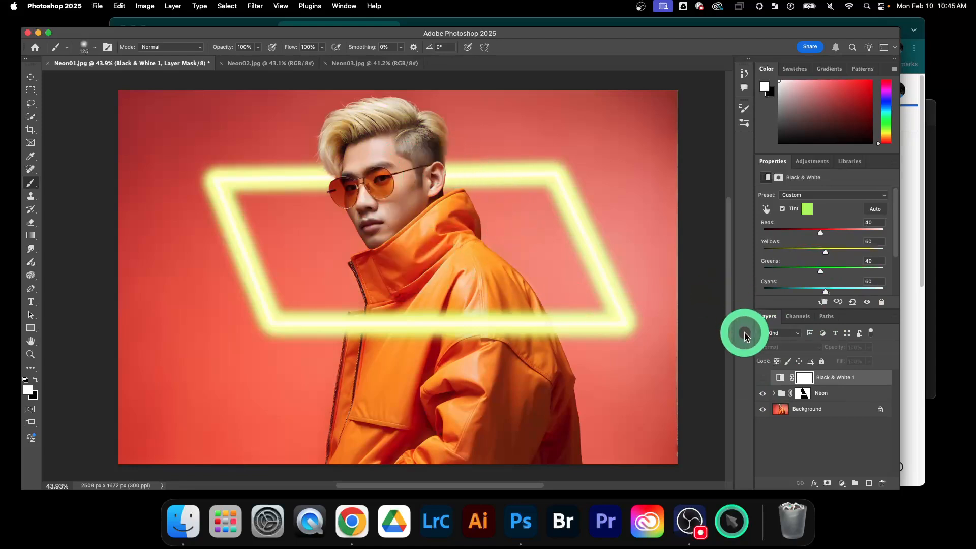
click(763, 377)
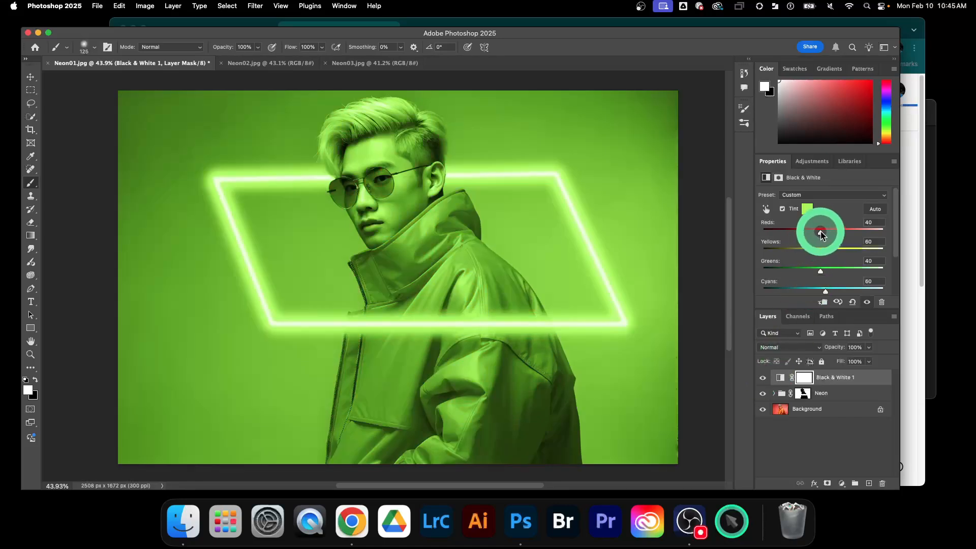
drag(822, 233, 814, 255)
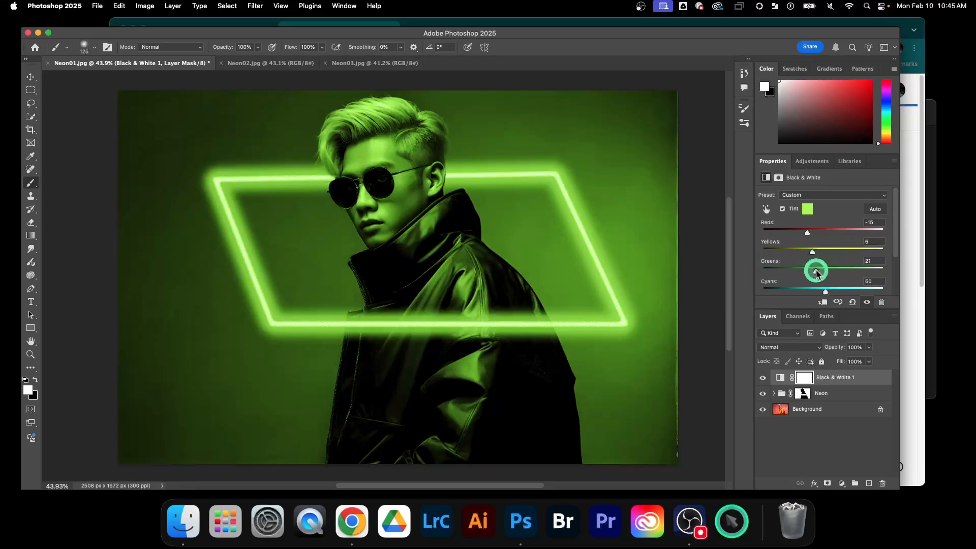
Set the Black & White adjustment's Magentas to 82, Blues to -15, Cyans to 63 and Greens to 27
drag(896, 248, 889, 276)
drag(814, 281, 831, 280)
click(815, 262)
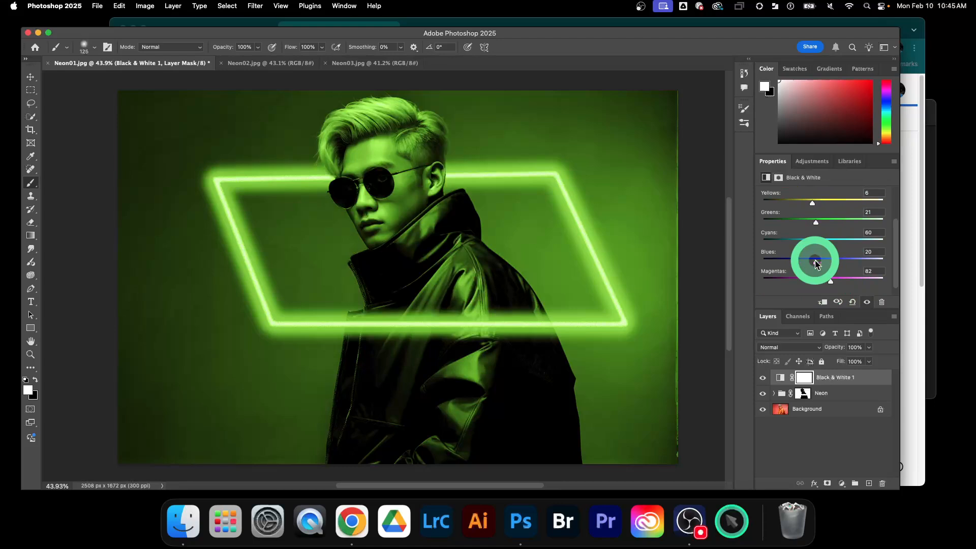
click(826, 244)
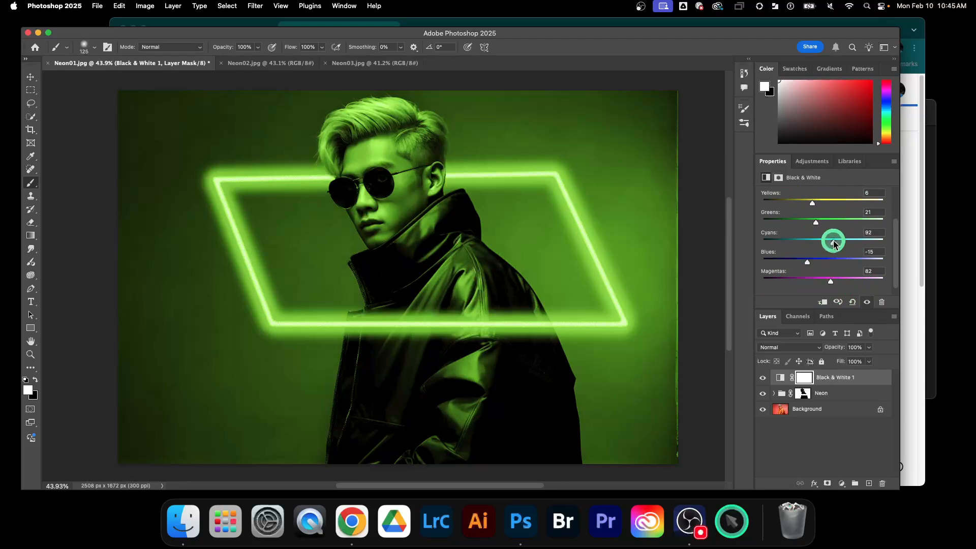
drag(834, 244, 808, 226)
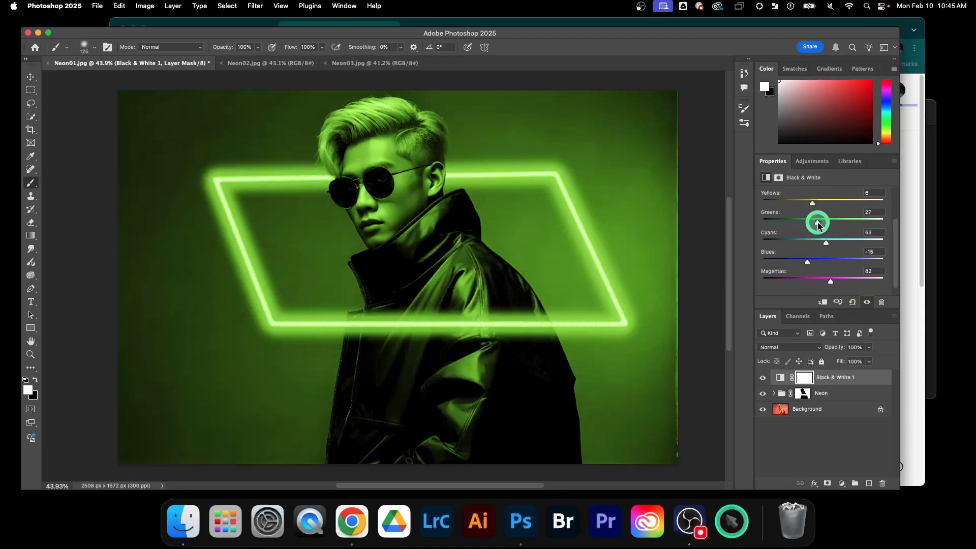
drag(896, 257, 889, 233)
click(813, 239)
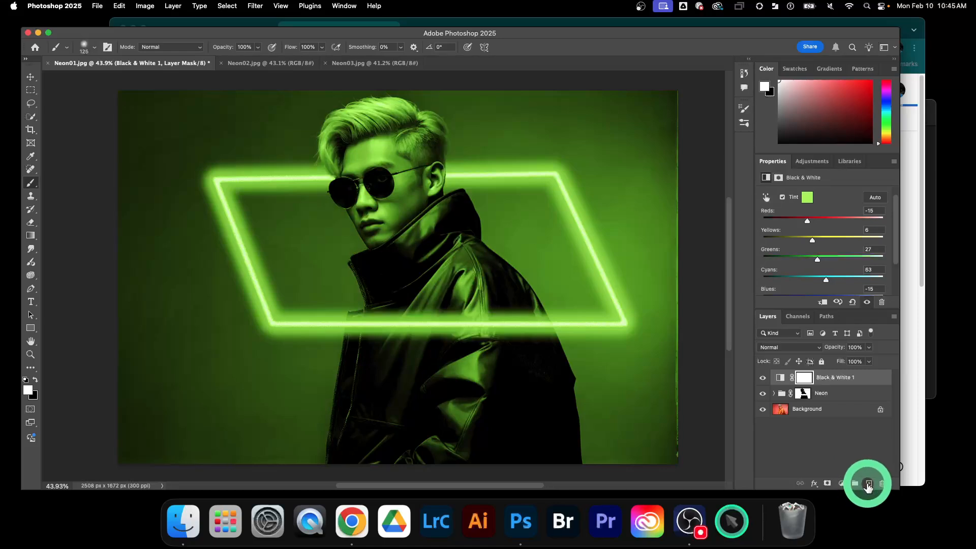
Add a new layer on top of the stack and set the Soft Round brush to 700 px with 0% hardness
click(868, 484)
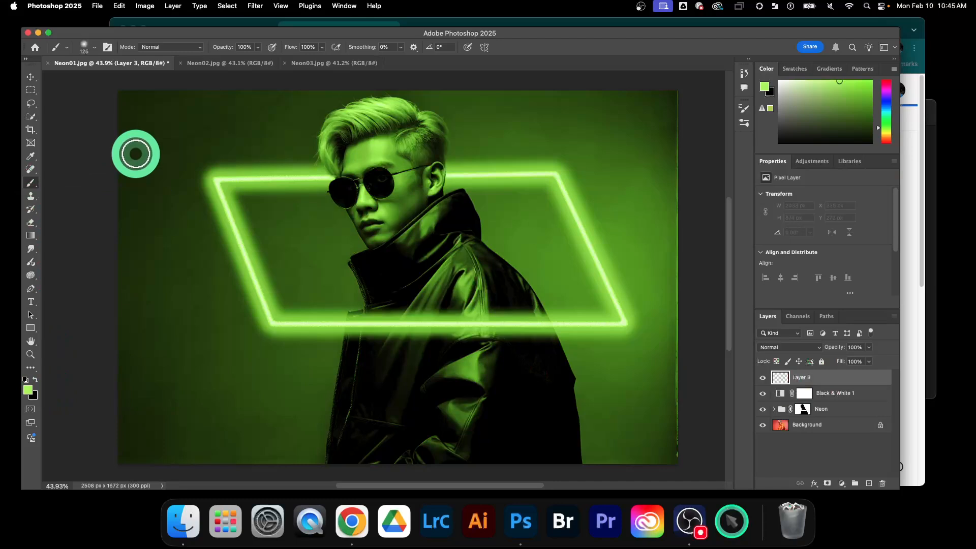
key(bracketright)
key(bracketright)
key(bracketright)
key(bracketright)
key(bracketright)
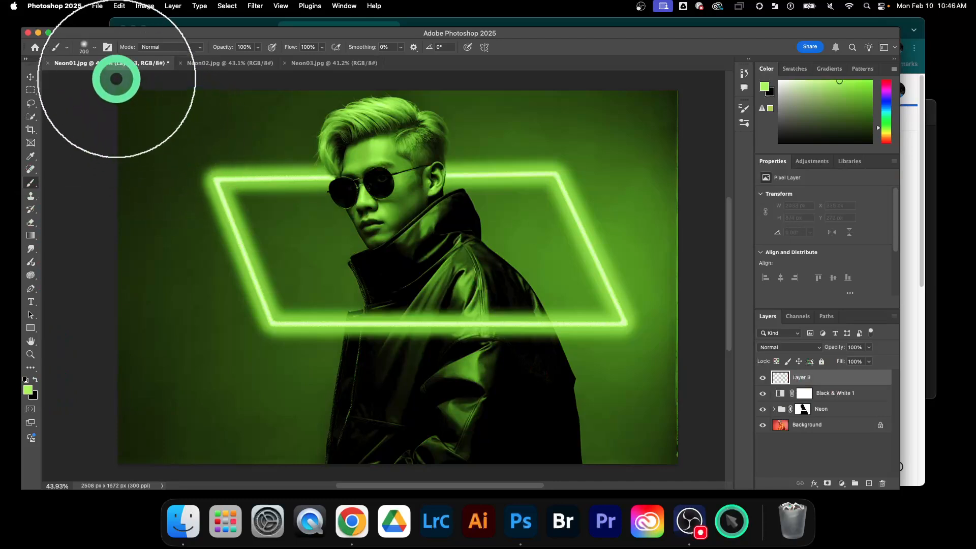
click(94, 48)
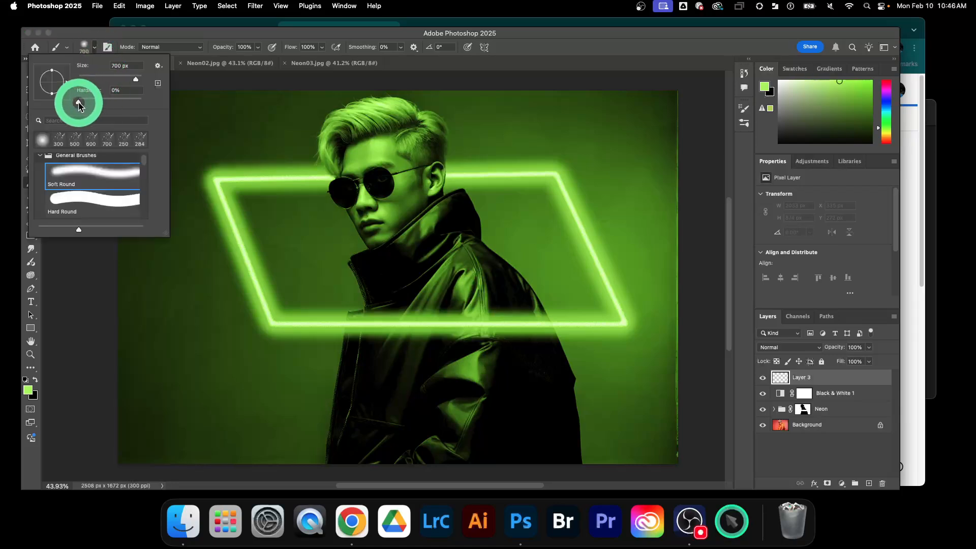
drag(78, 102, 70, 102)
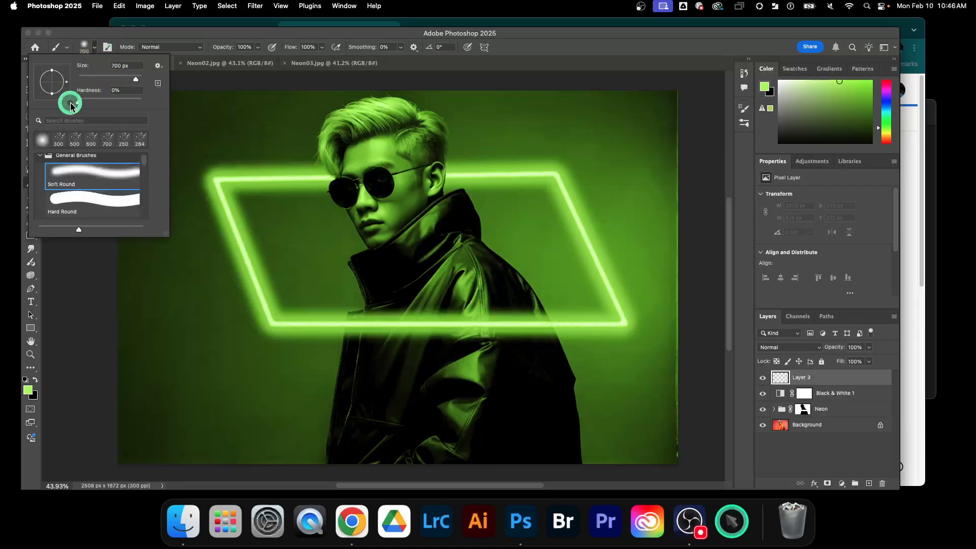
click(129, 33)
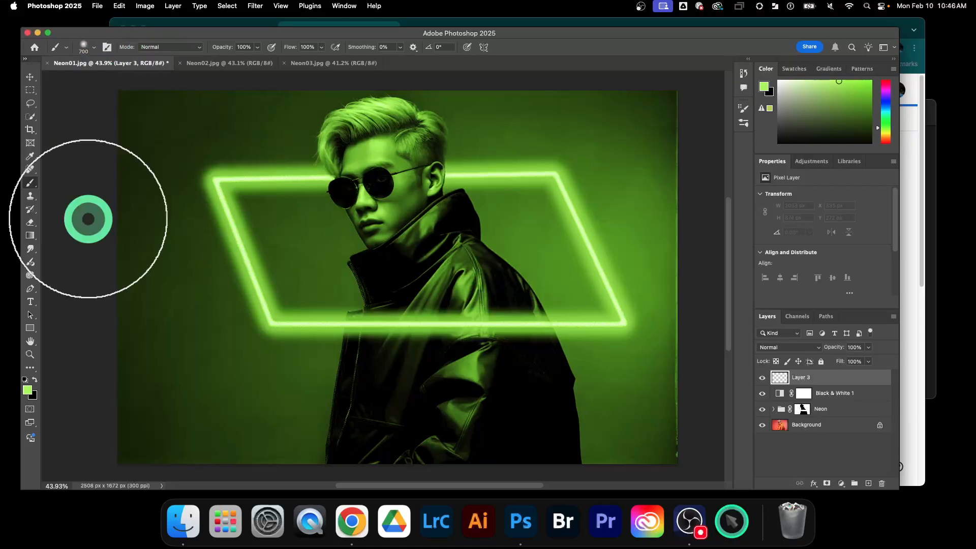
Set the foreground colour to the yellow-orange f9c71b
click(28, 391)
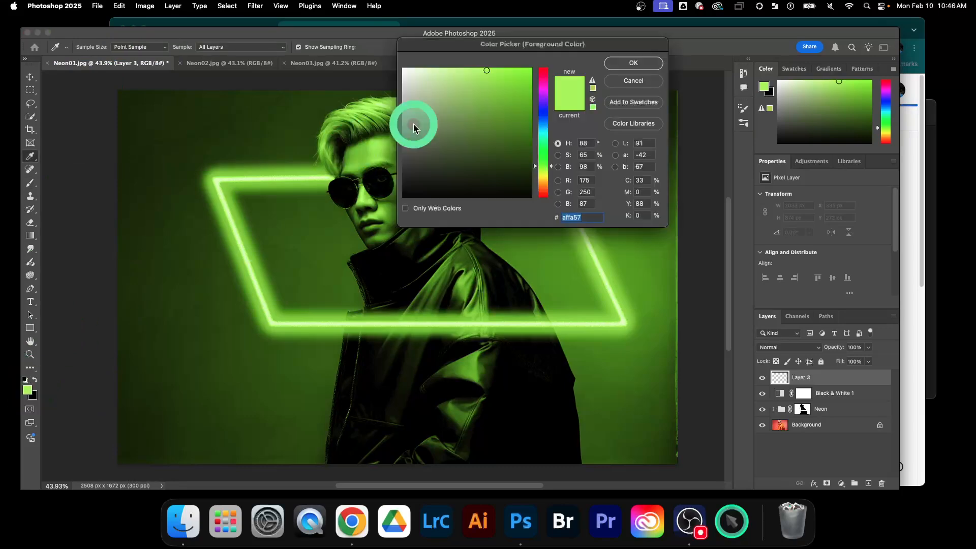
drag(477, 51, 627, 49)
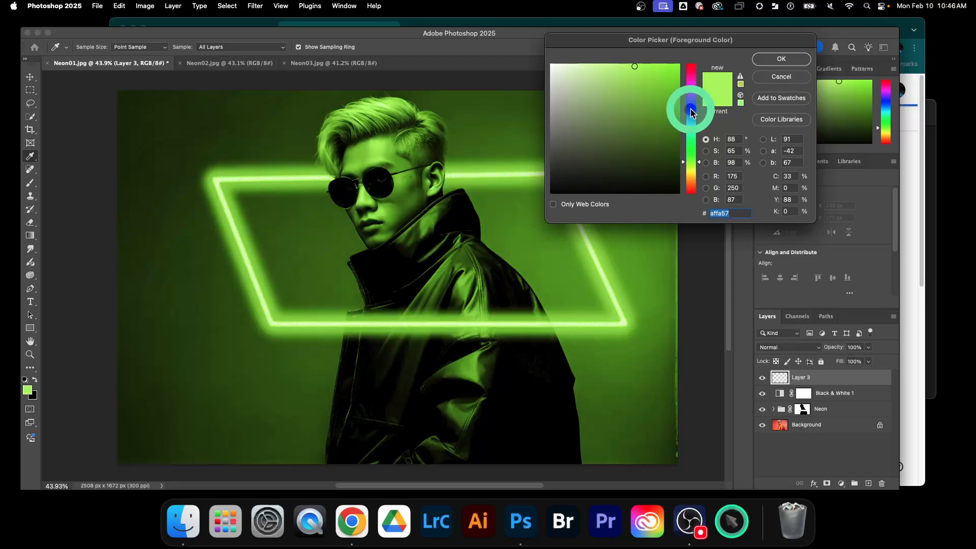
click(694, 174)
click(694, 177)
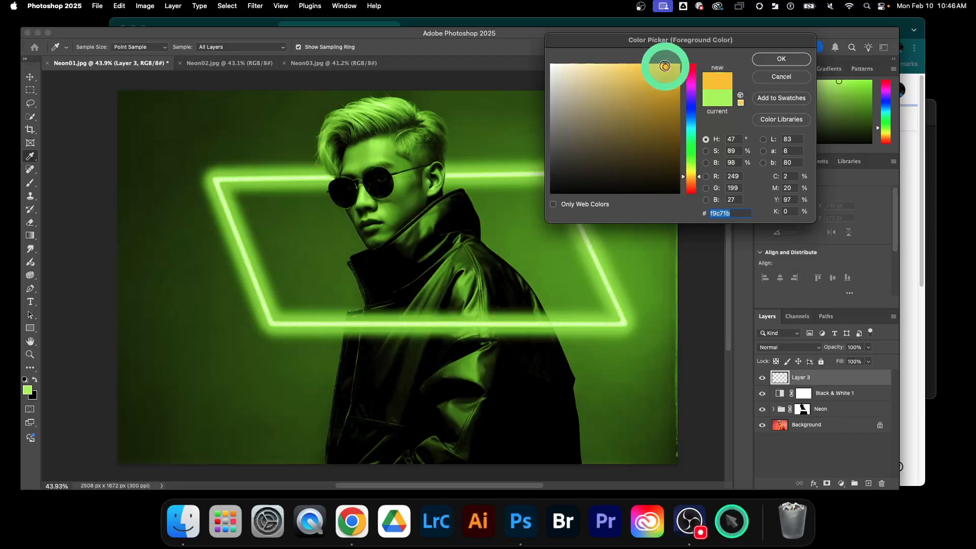
click(770, 61)
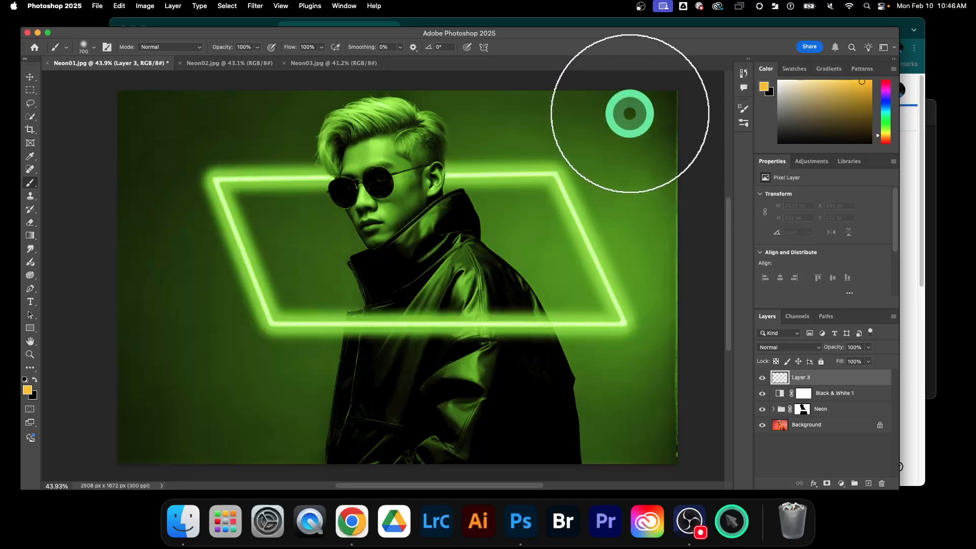
Paint soft yellow-orange spots on Layer 3 around the outer edges of the image
mouse_move(636, 134)
mouse_down()
mouse_move(650, 368)
mouse_move(642, 436)
mouse_move(617, 442)
mouse_up()
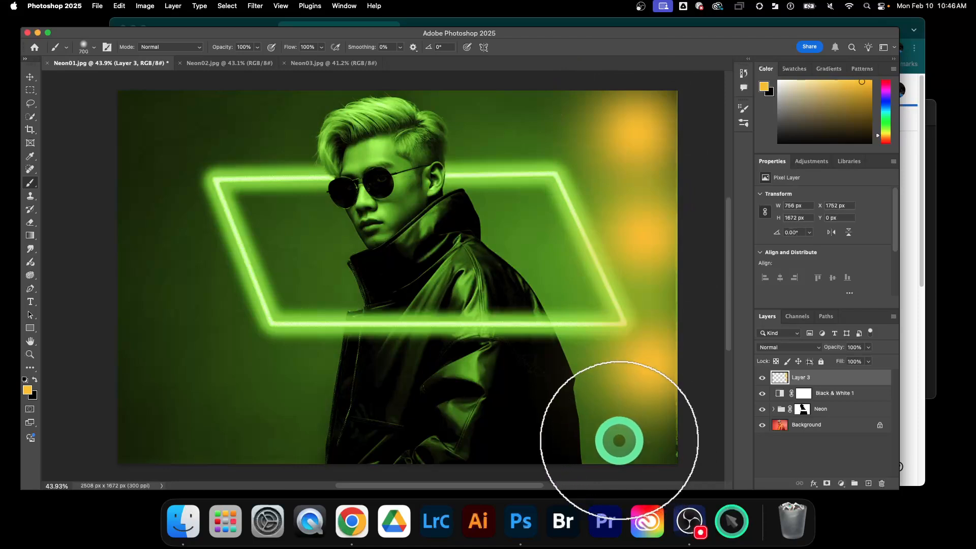
drag(457, 444, 152, 437)
mouse_move(123, 319)
mouse_down()
mouse_move(150, 322)
mouse_move(138, 198)
mouse_move(152, 127)
mouse_move(197, 118)
mouse_up()
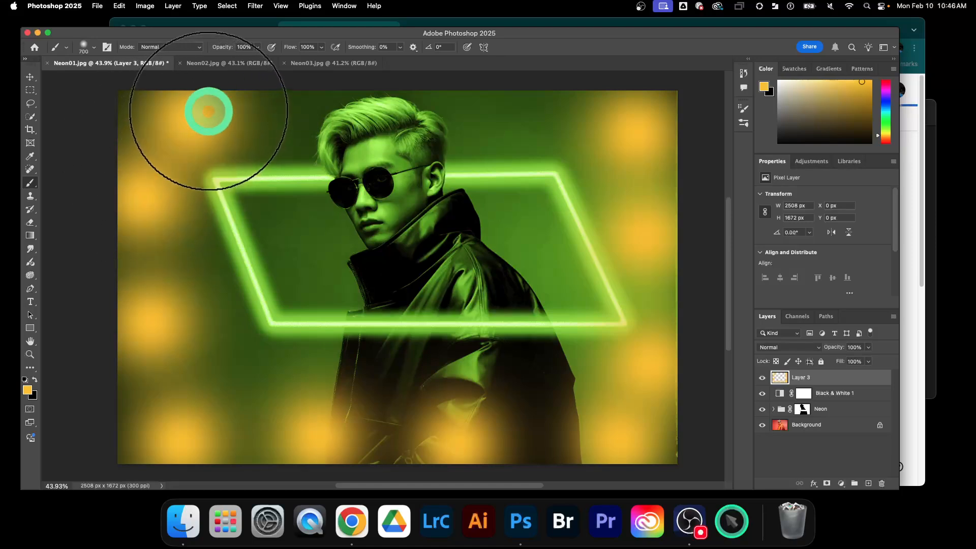
scroll(206, 127, down, 2)
scroll(212, 159, up, 1)
scroll(212, 159, right, 1)
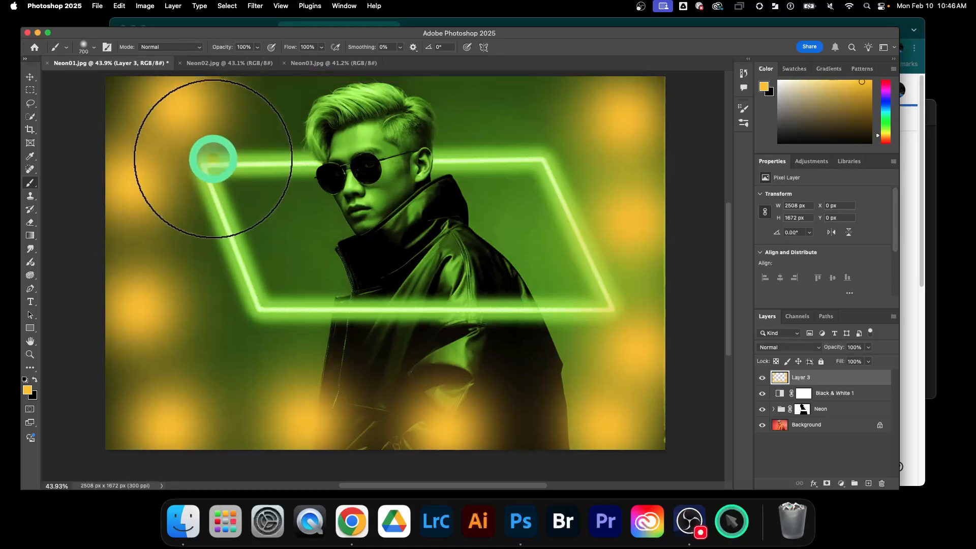
click(518, 86)
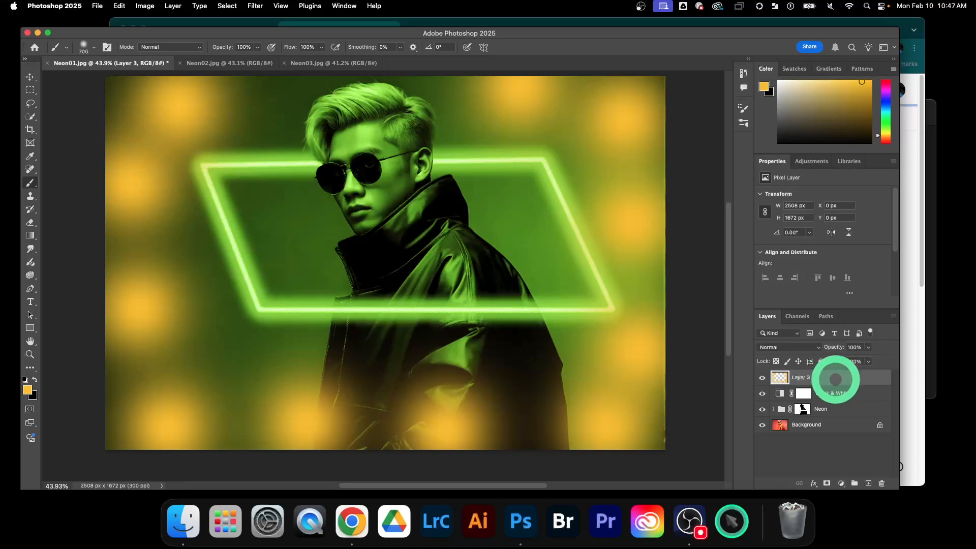
Set Layer 3's blend mode to Linear Light in its blending options
double_click(850, 377)
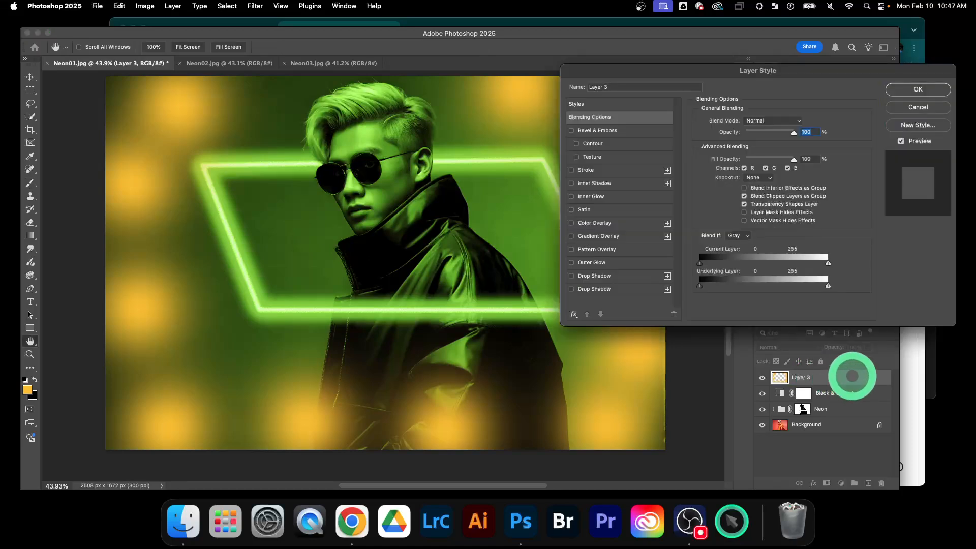
drag(833, 72, 825, 65)
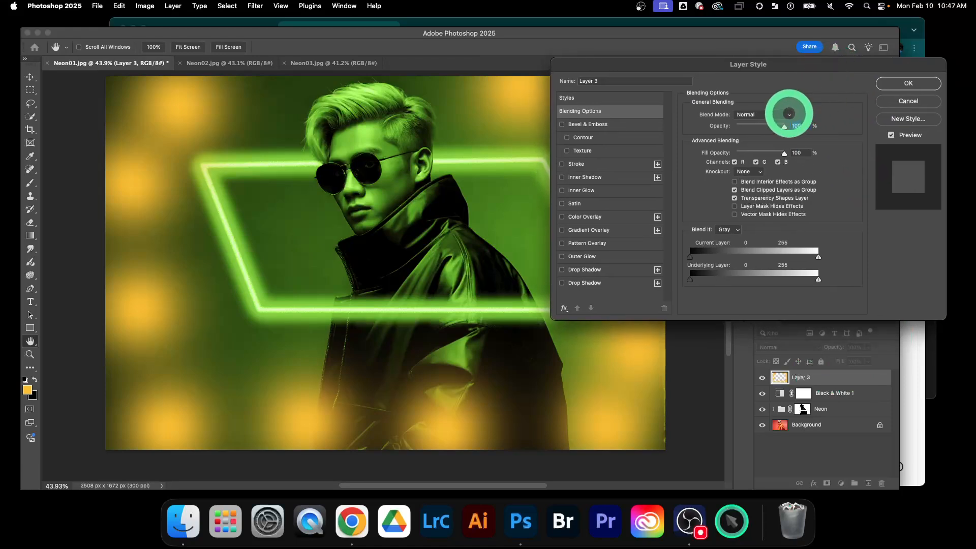
click(789, 114)
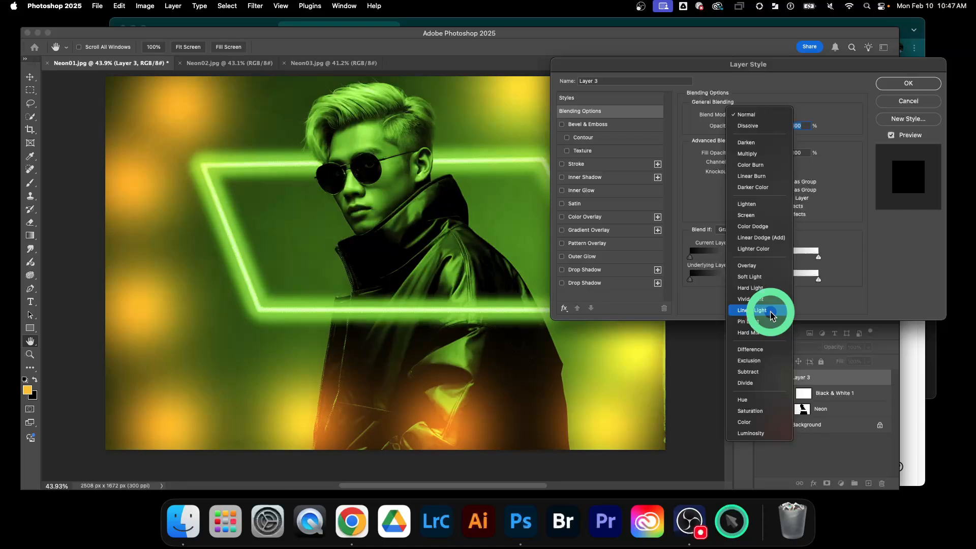
click(761, 313)
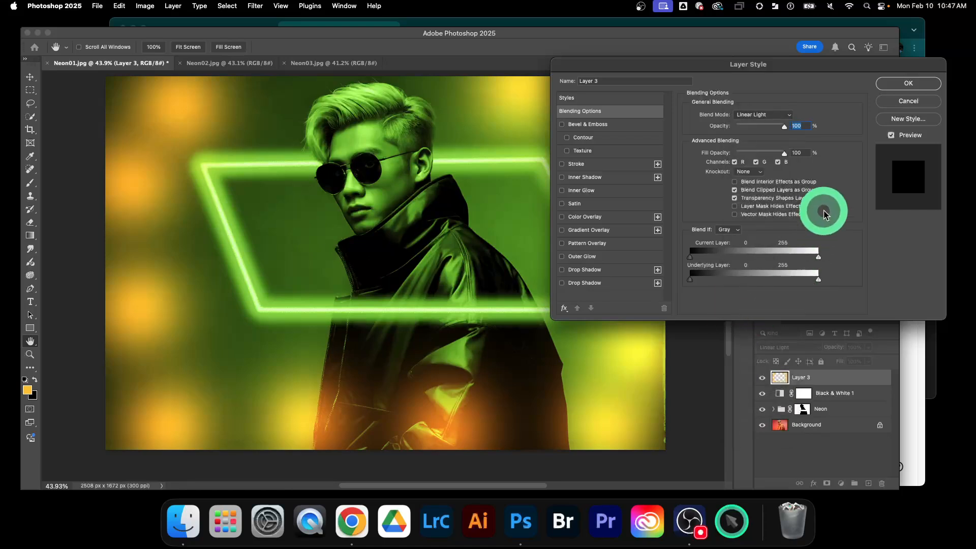
click(906, 84)
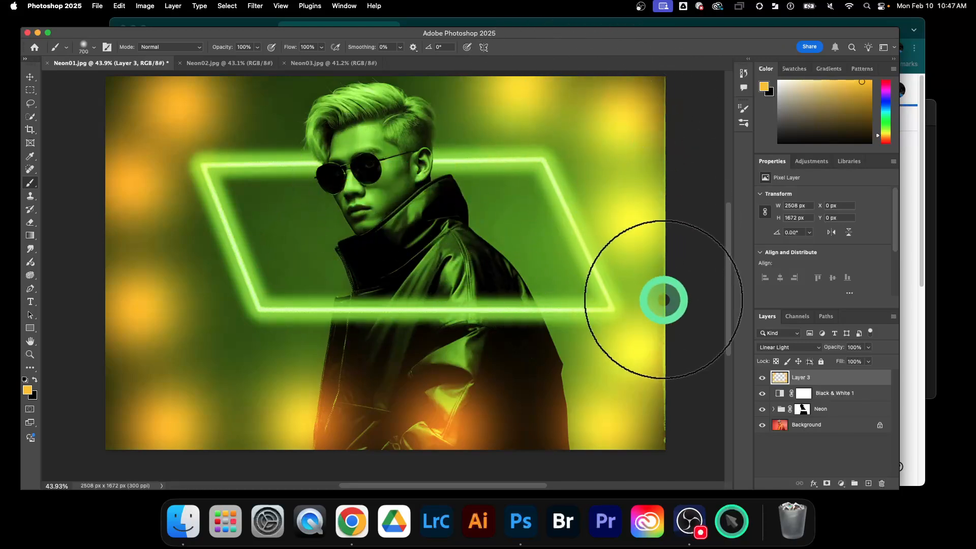
Compare the image with Layer 3 hidden and shown, and deselect all layers
click(762, 378)
click(762, 377)
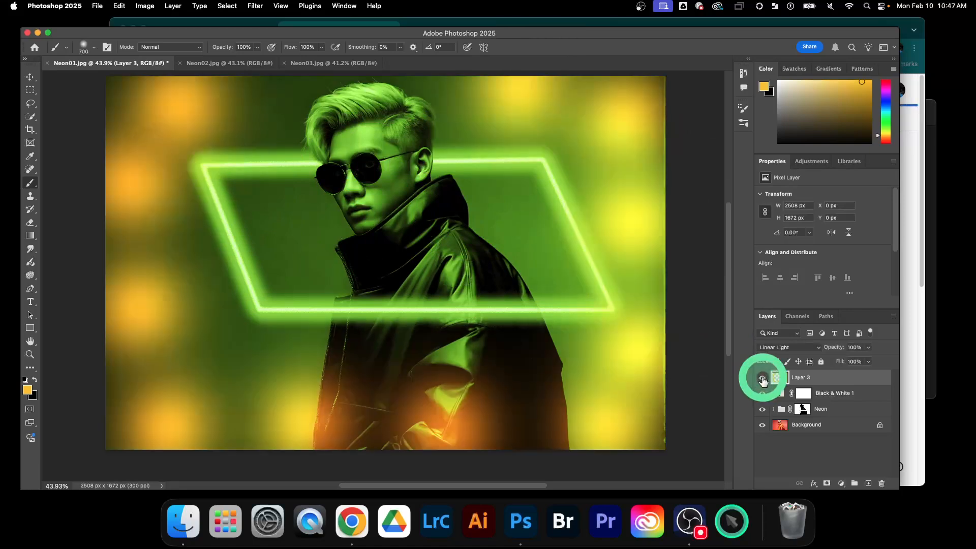
click(837, 454)
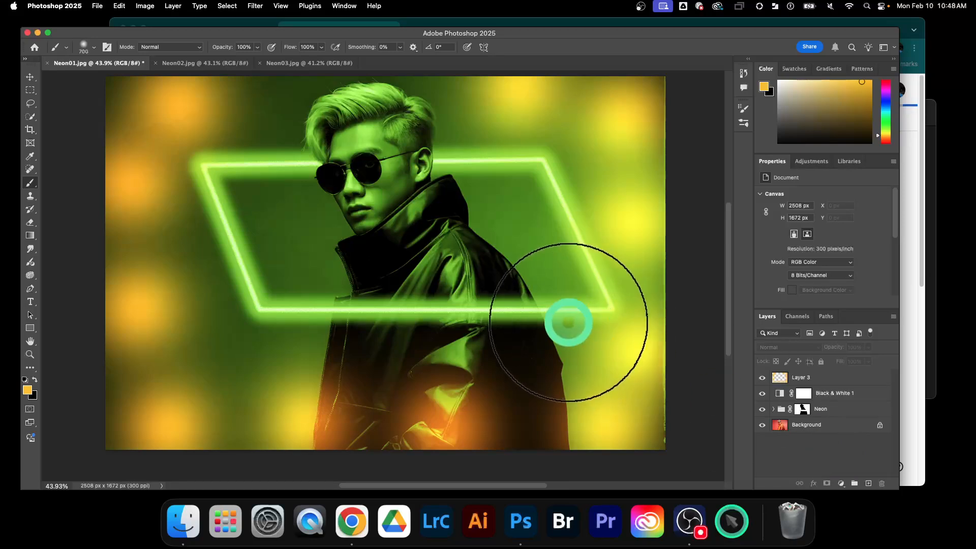
scroll(569, 322, up, 1)
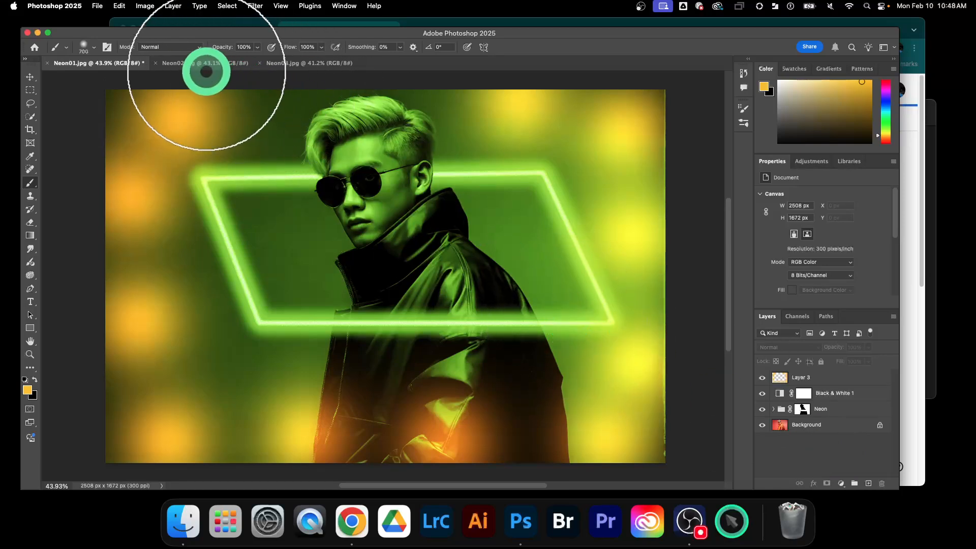
View the unedited Neon02 and Neon03 images, and return to the Neon01 document
click(199, 64)
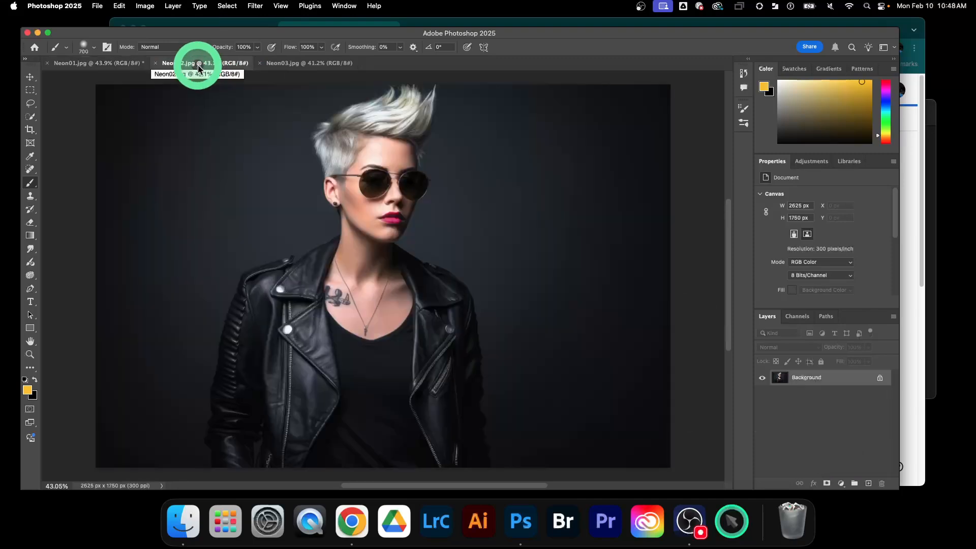
click(311, 63)
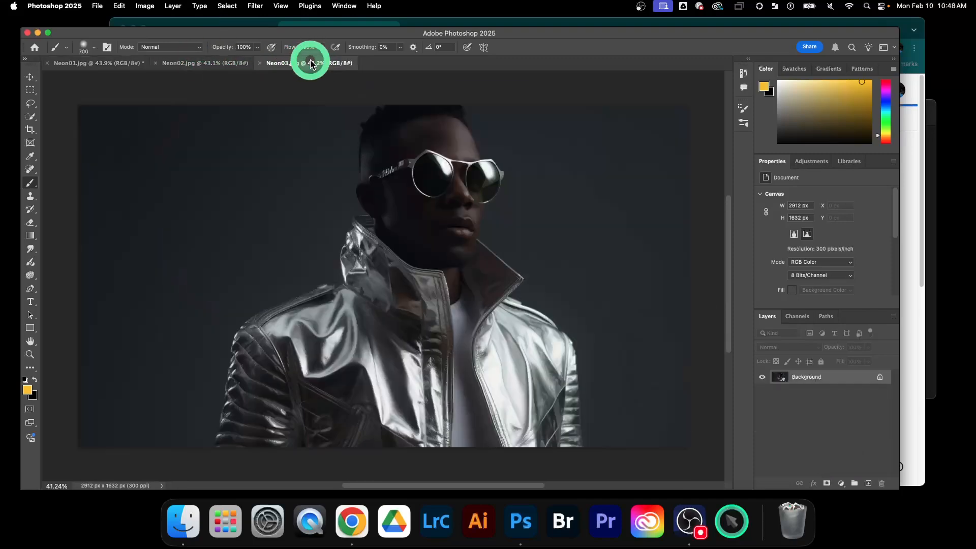
click(221, 65)
click(116, 68)
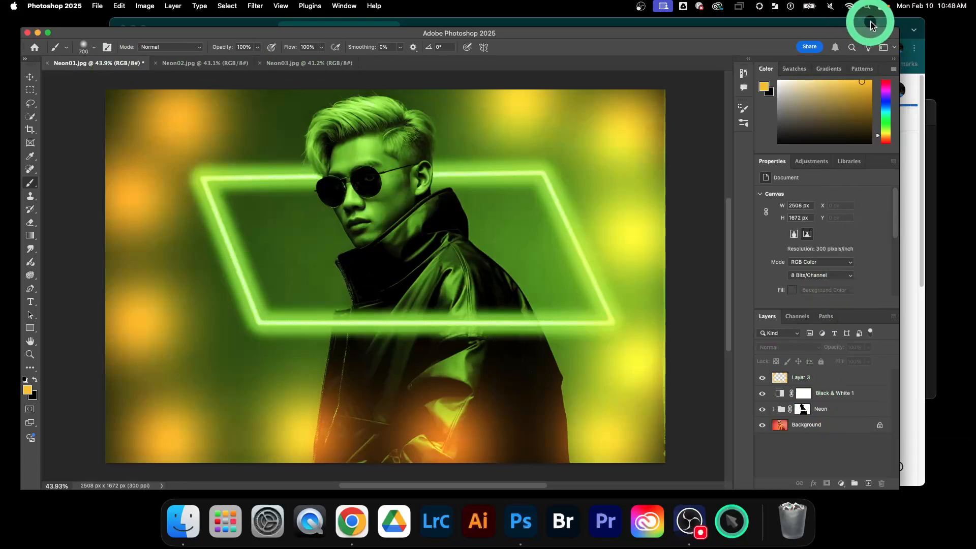
Switch to Chrome and examine the numbered instructions of the Neon Light Effect assignment
click(871, 24)
scroll(600, 259, down, 5)
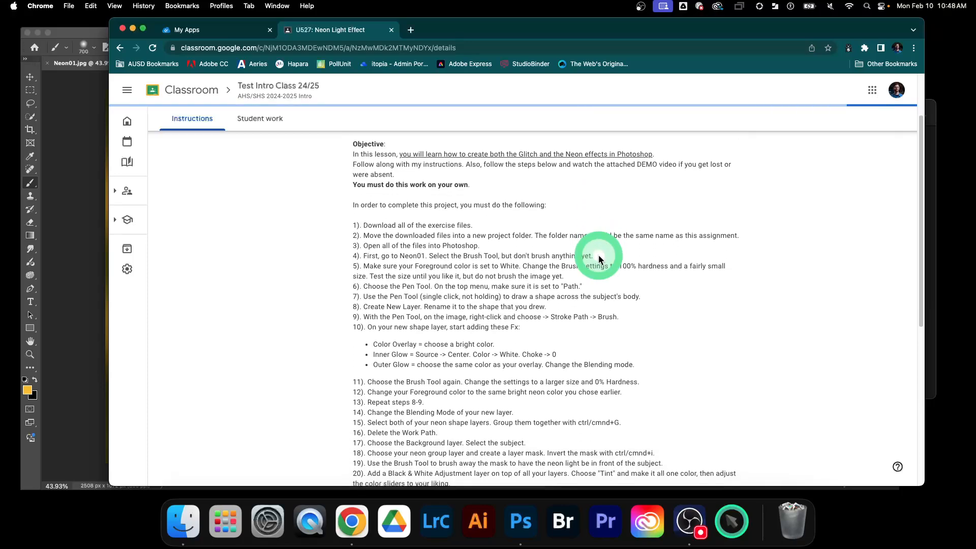
scroll(599, 259, down, 3)
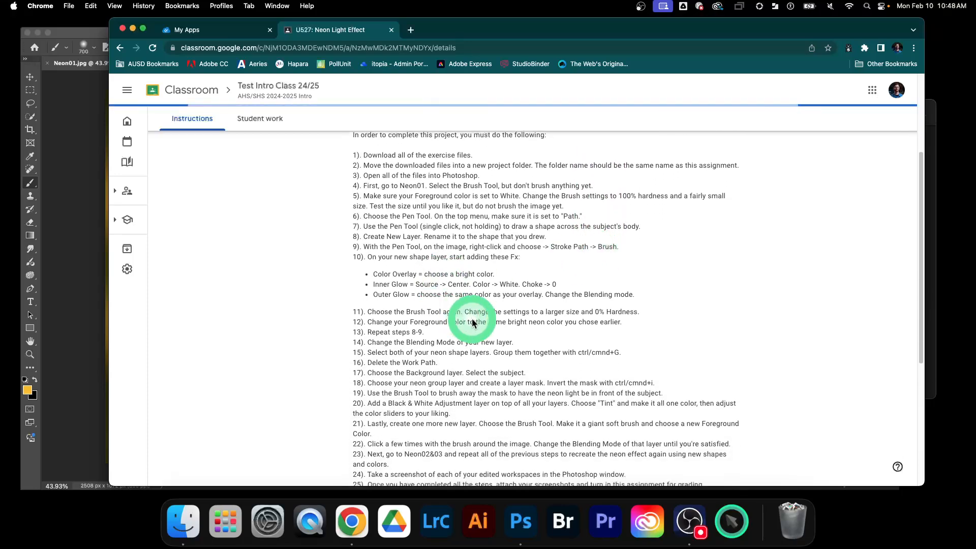
Switch to Photoshop to check the Neon02 and Neon03 images, and return to the assignment page in Chrome
click(89, 32)
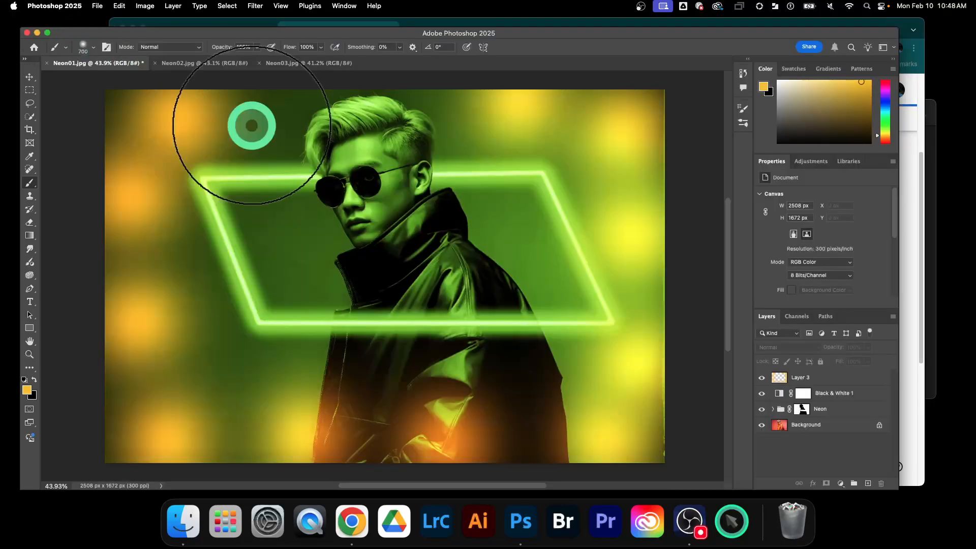
click(203, 63)
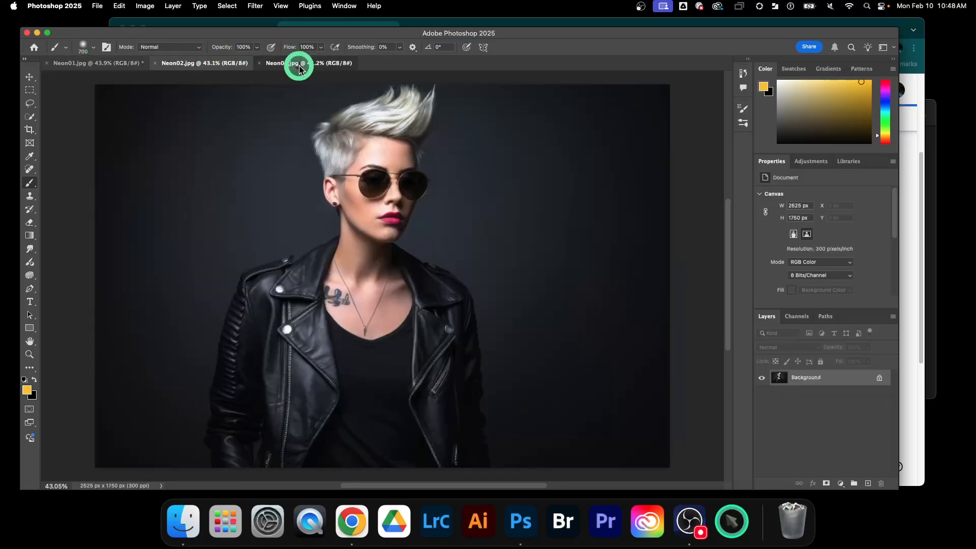
click(300, 65)
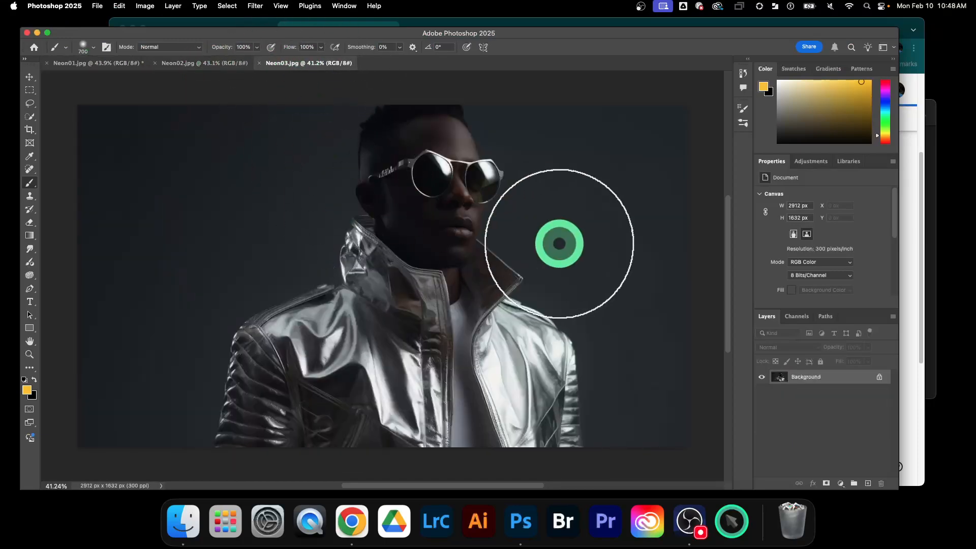
click(910, 204)
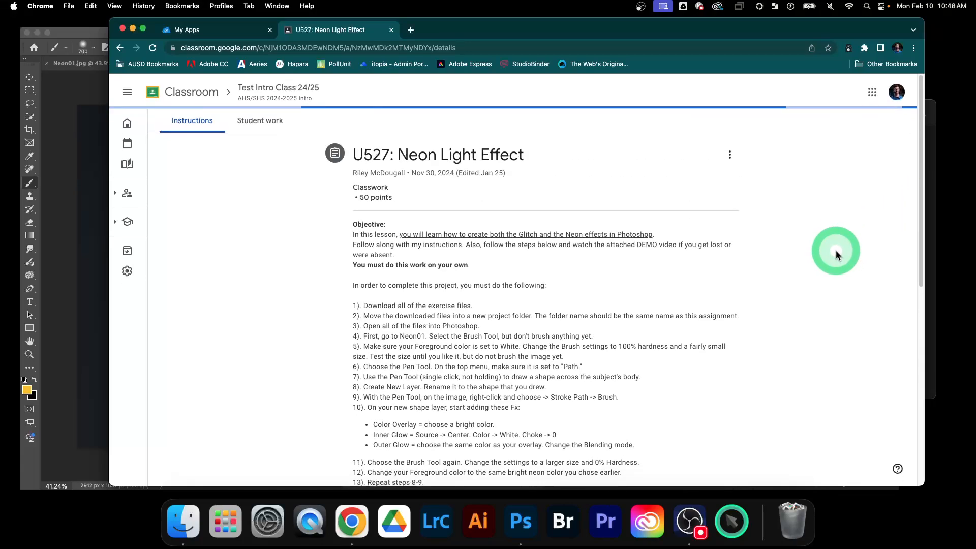